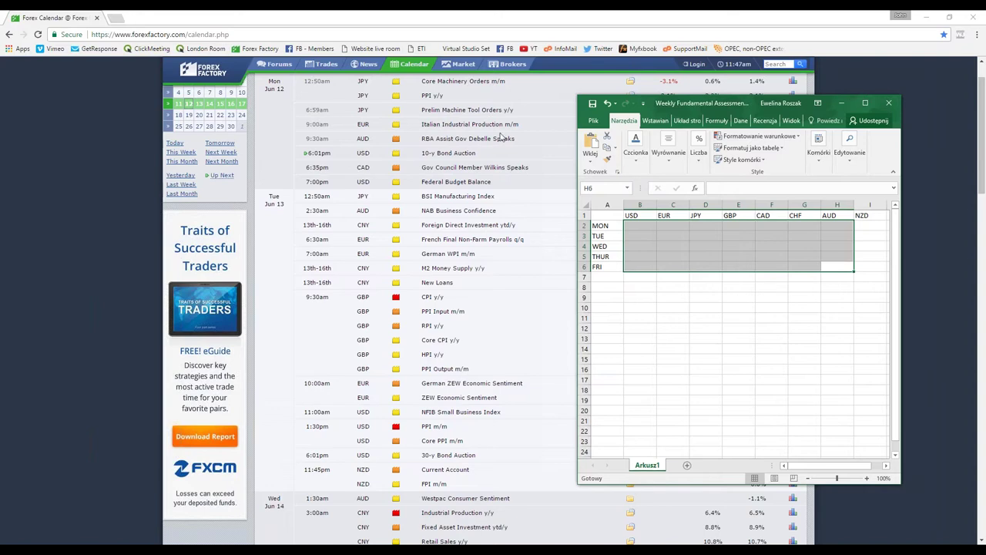
Review Tuesday's events in the calendar and mark its high-impact news in the sheet: X under GBP and x under USD.
drag(983, 178, 982, 168)
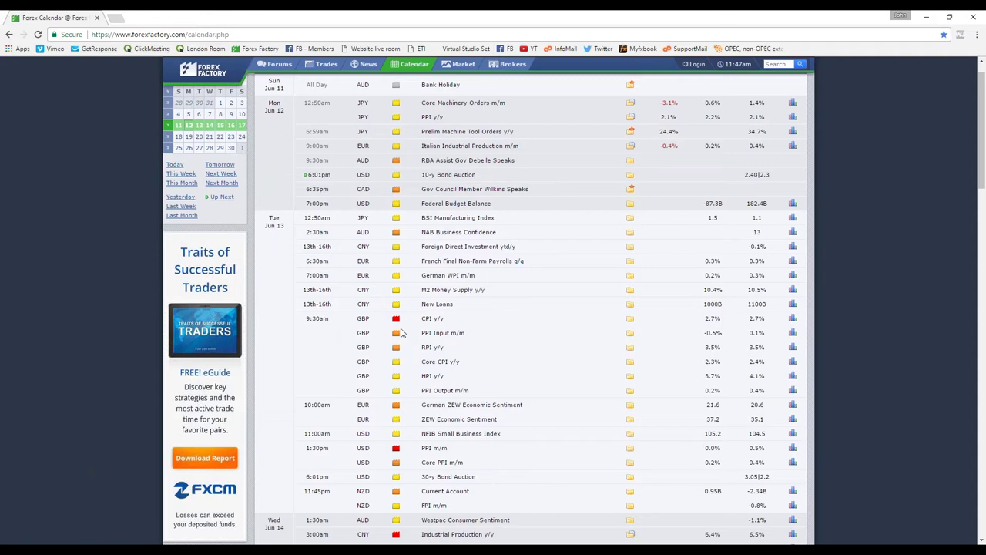
scroll(539, 396, down, 1)
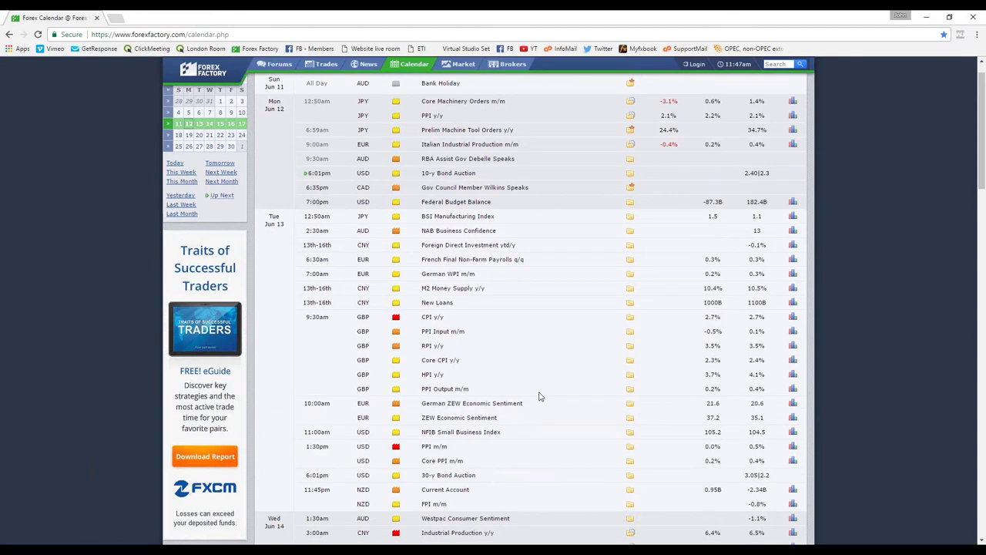
scroll(540, 397, down, 1)
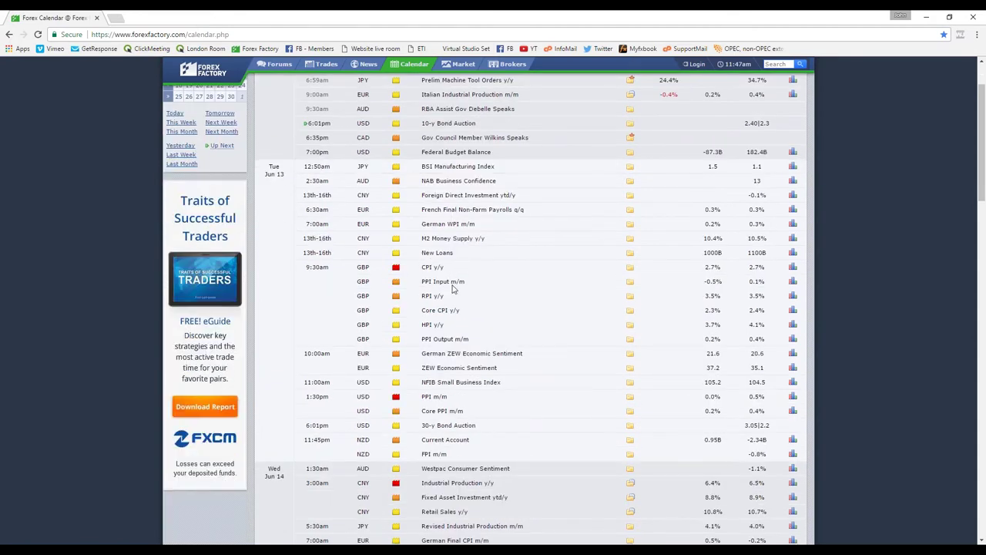
scroll(472, 326, down, 1)
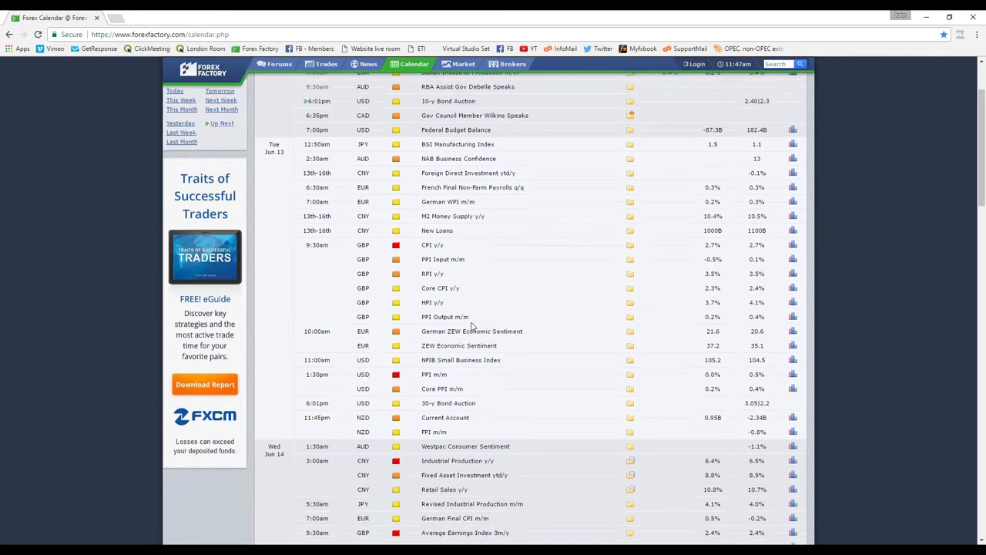
scroll(473, 325, down, 1)
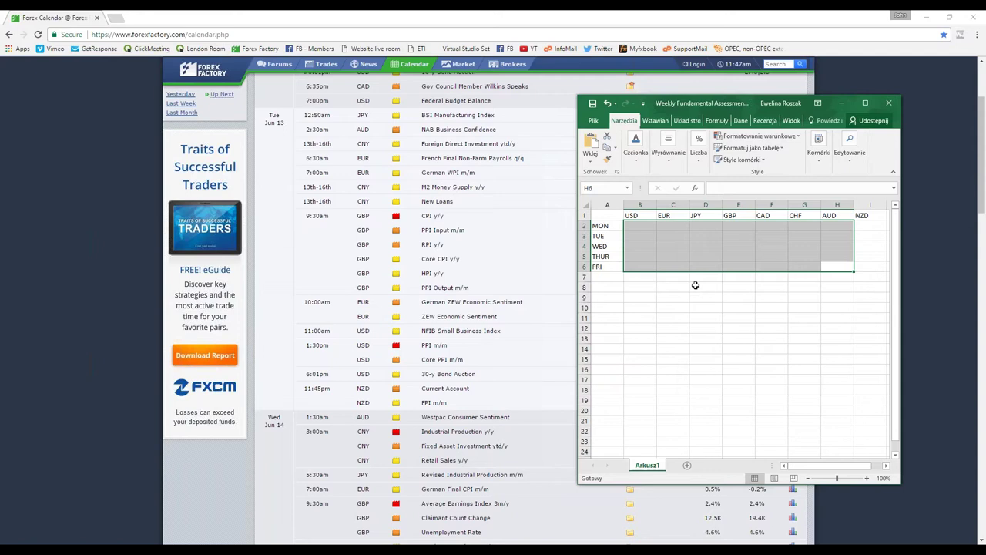
mouse_move(736, 229)
mouse_down()
mouse_move(709, 238)
mouse_move(739, 234)
mouse_up()
double_click(740, 237)
text(X)
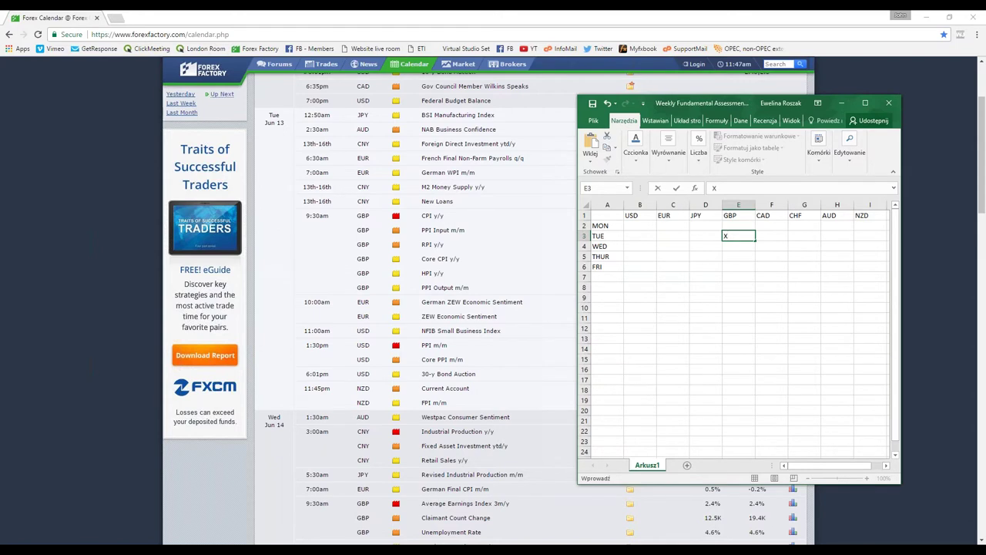
click(647, 237)
text(x)
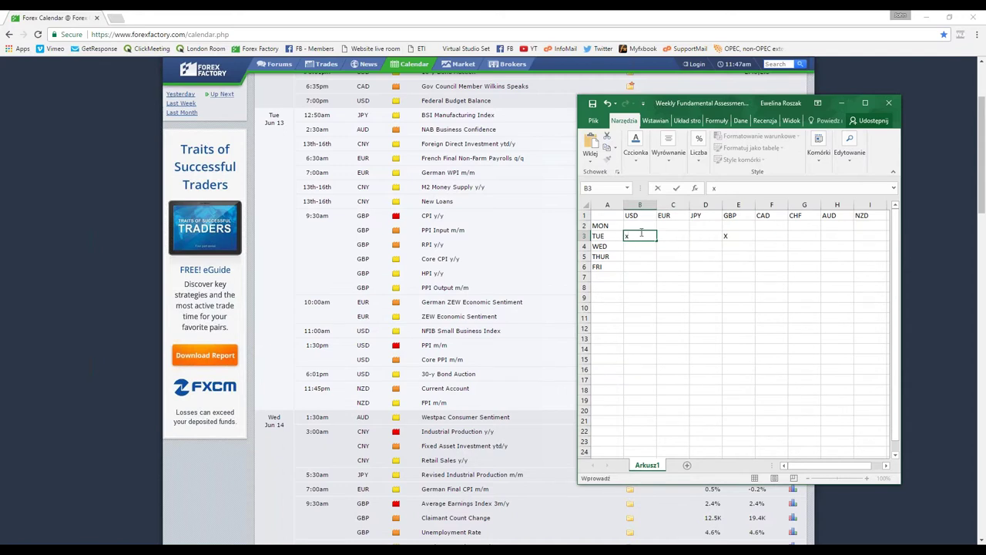
click(982, 179)
drag(982, 179, 972, 230)
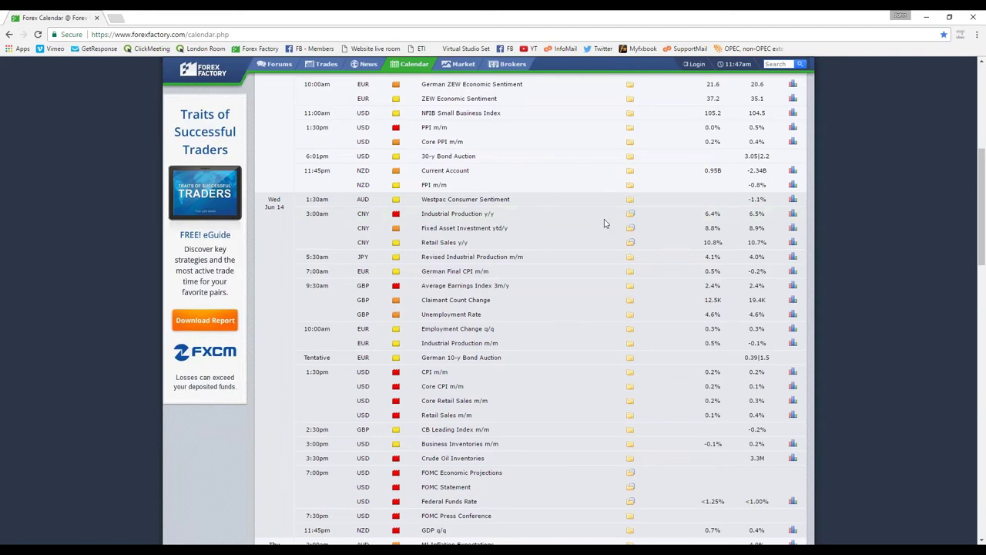
scroll(599, 233, up, 1)
scroll(599, 233, up, 1)
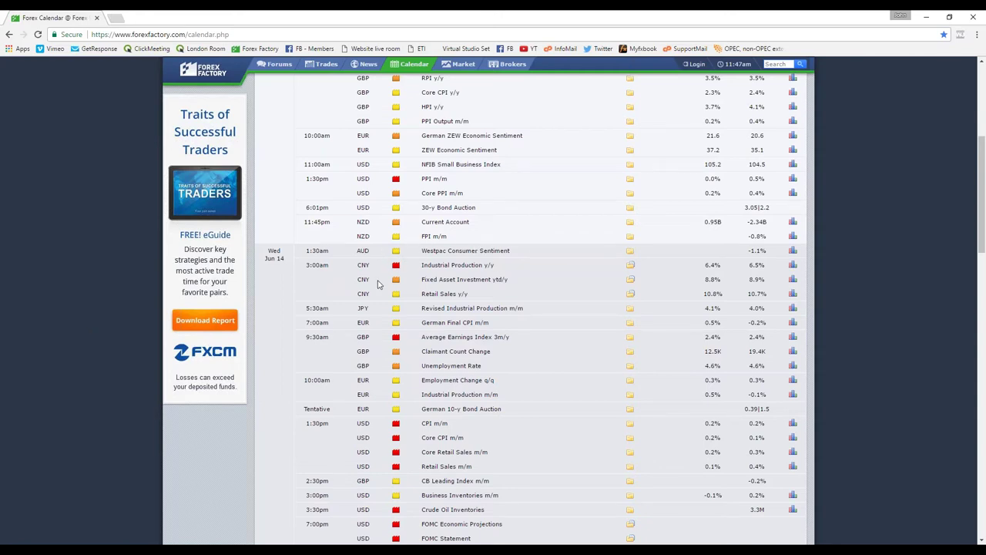
scroll(553, 243, down, 1)
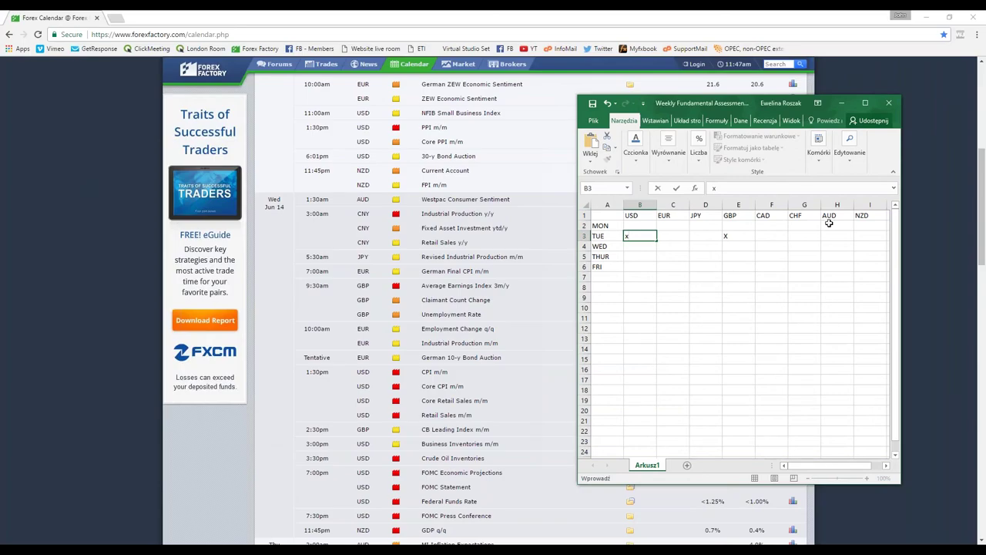
drag(736, 103, 710, 257)
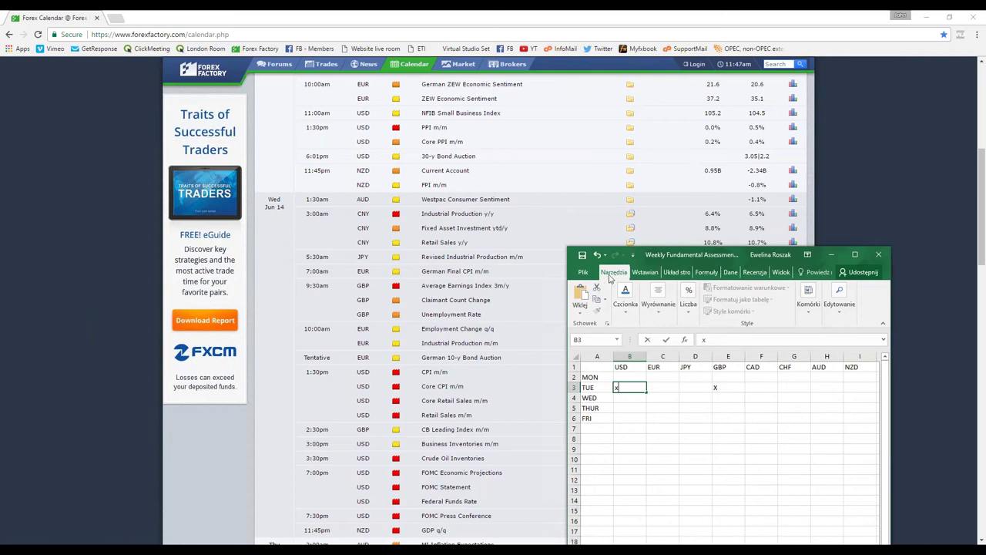
drag(708, 261, 708, 159)
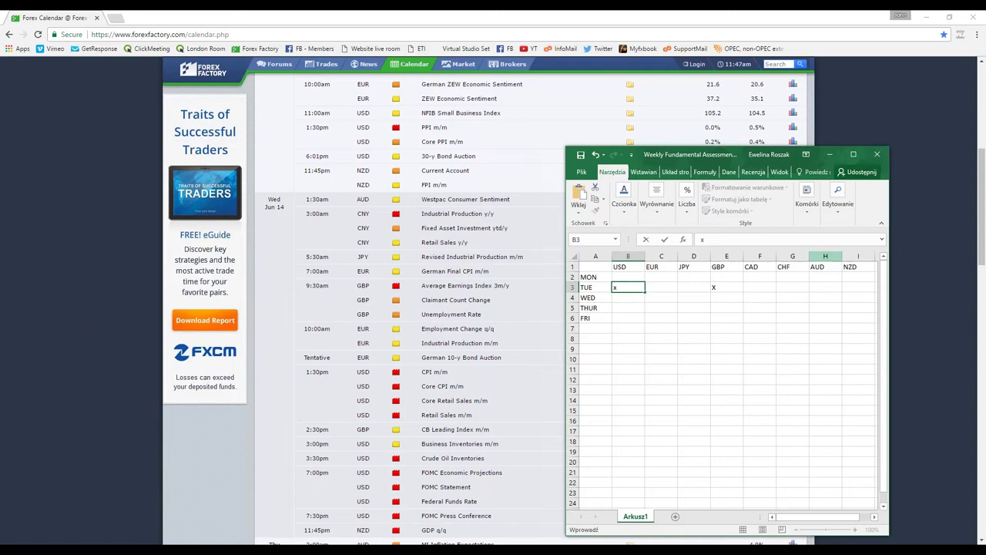
click(825, 297)
text(x)
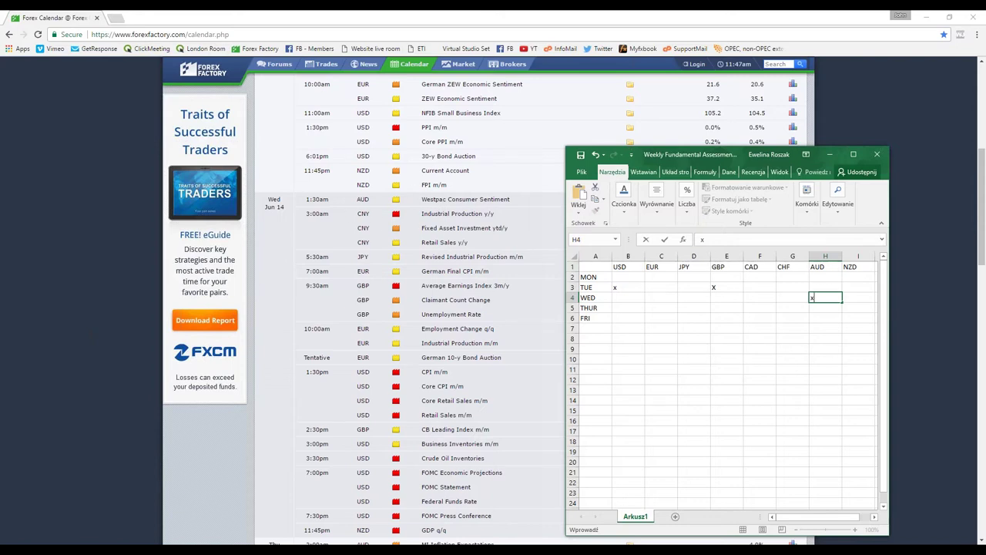
Mark Wednesday's GBP news with x in the sheet.
scroll(422, 311, down, 3)
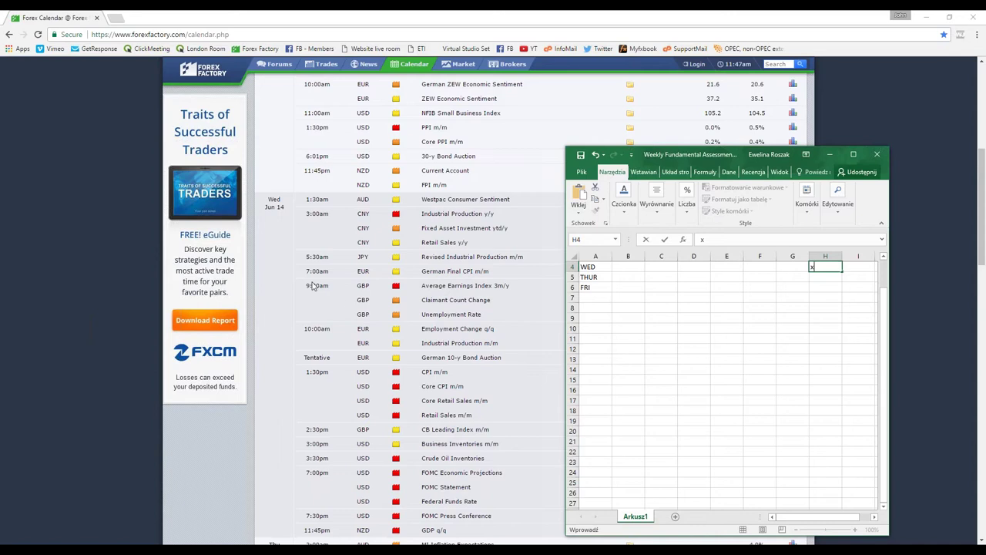
scroll(756, 337, up, 3)
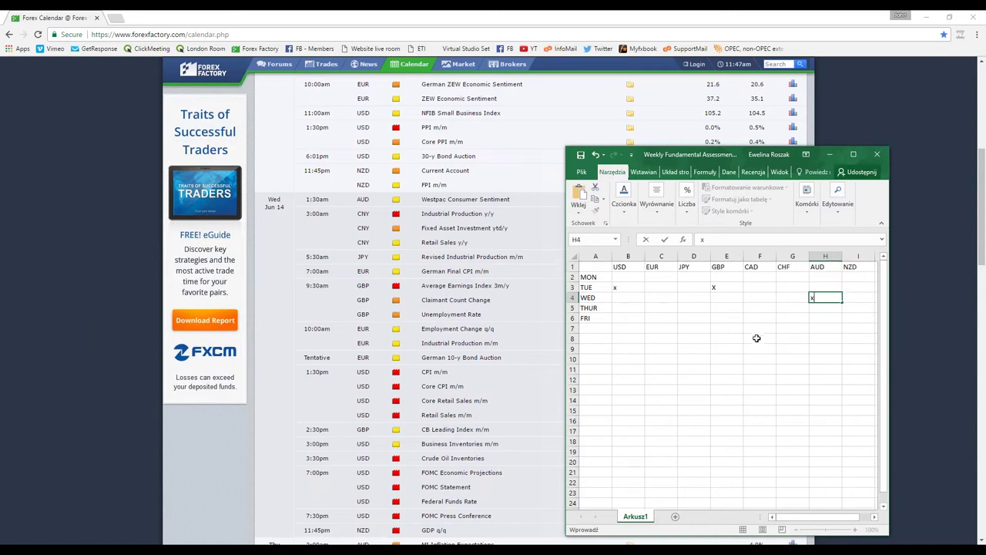
click(725, 300)
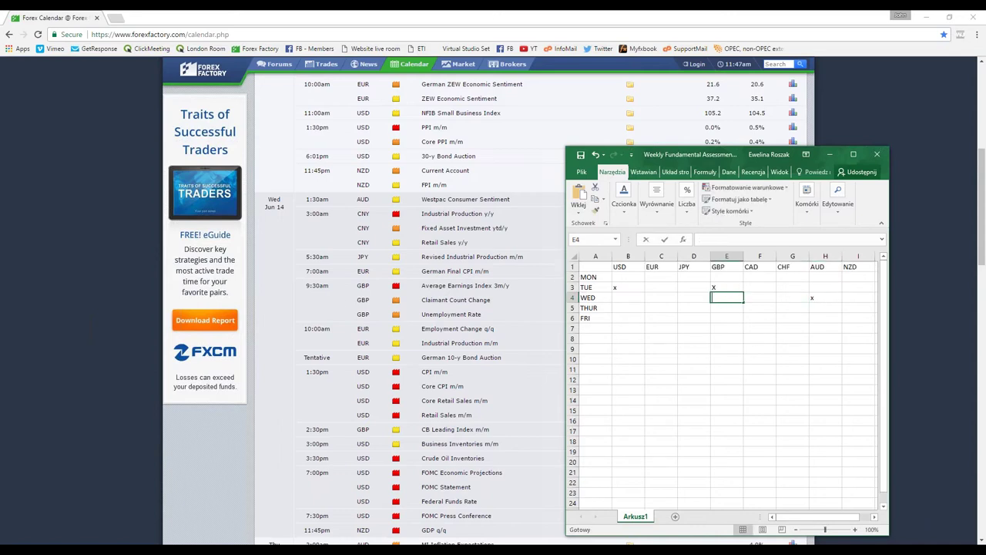
text(x)
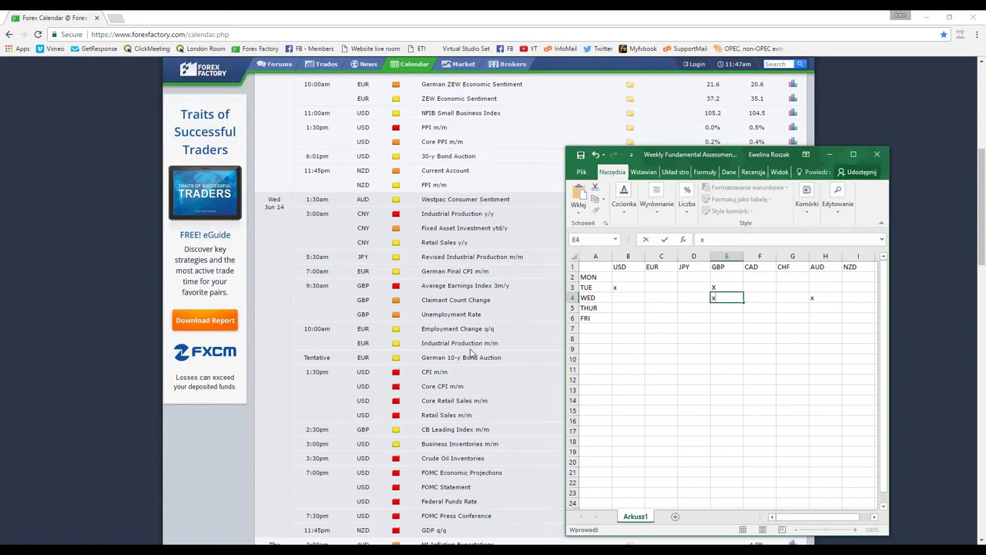
click(983, 232)
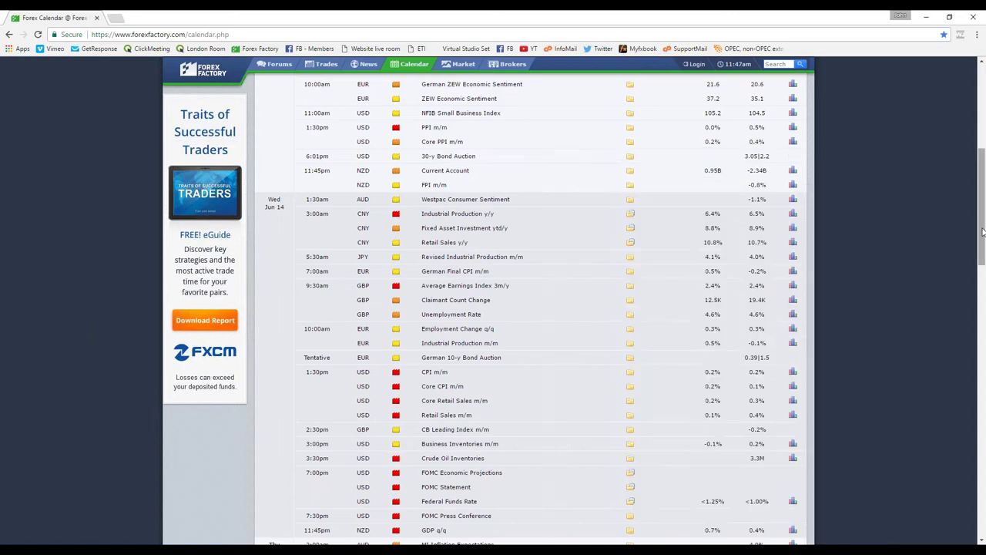
scroll(983, 231, down, 3)
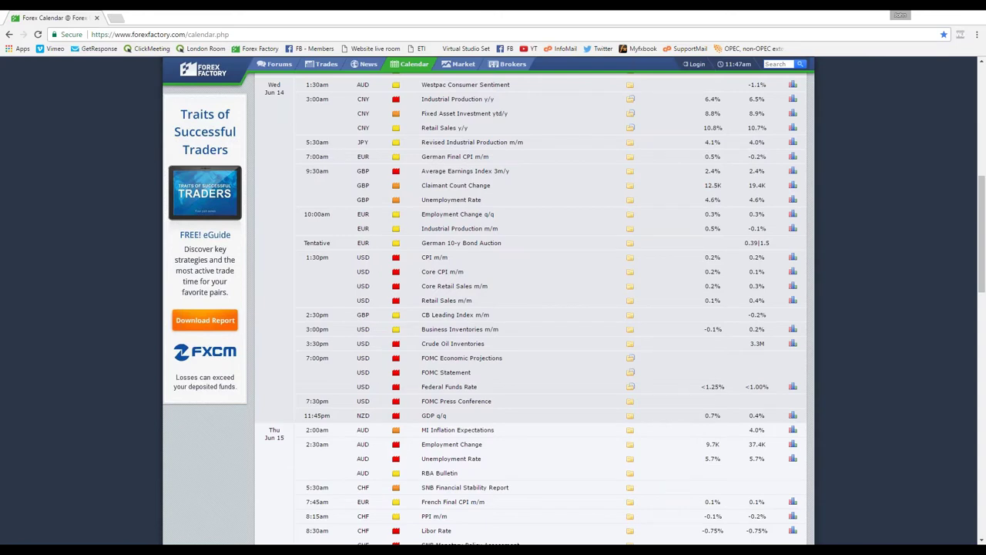
key(super+Down)
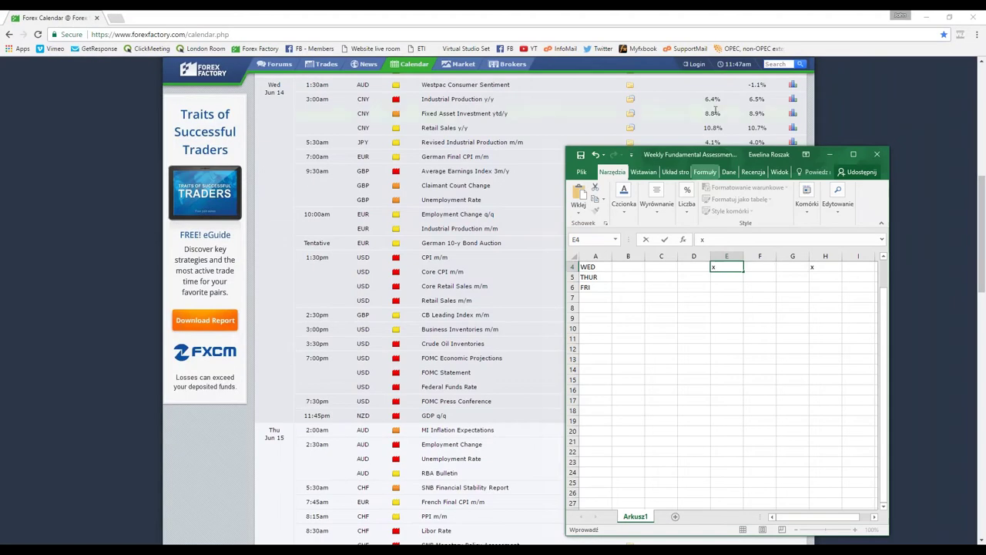
drag(705, 155, 737, 138)
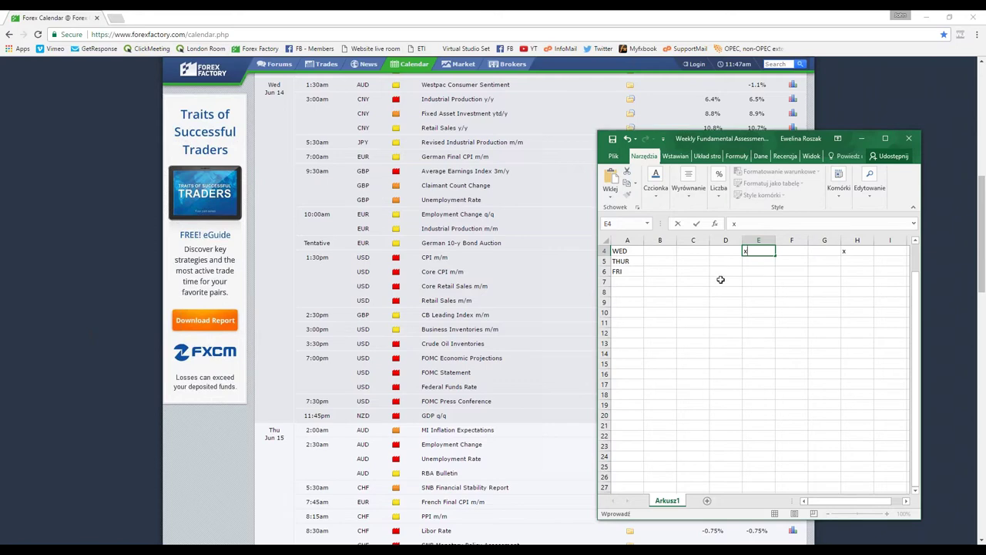
scroll(884, 302, up, 1)
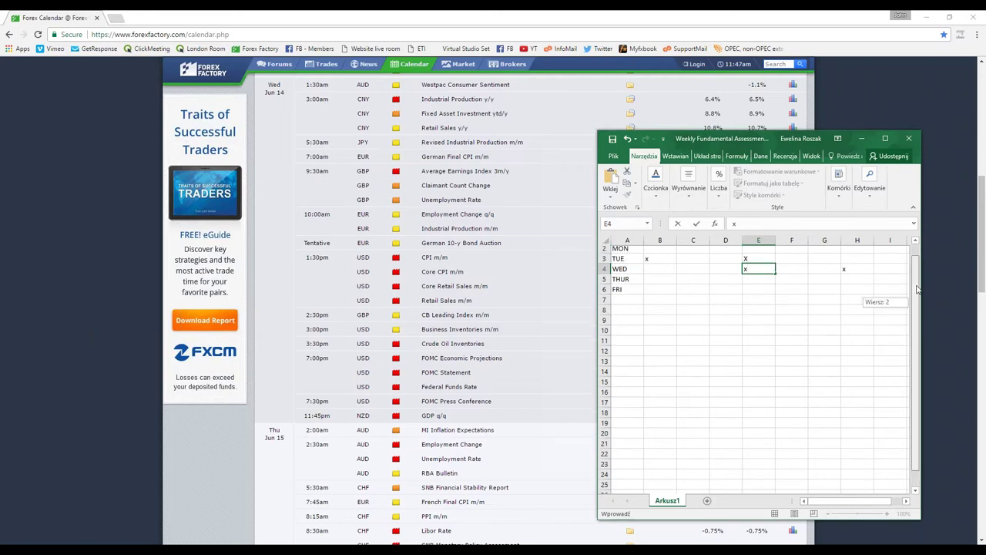
click(660, 282)
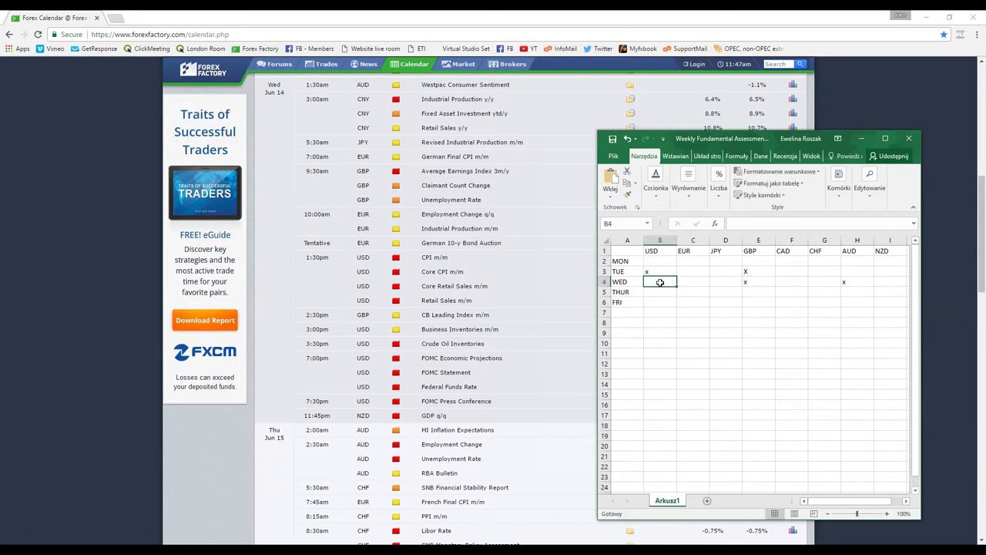
text(x)
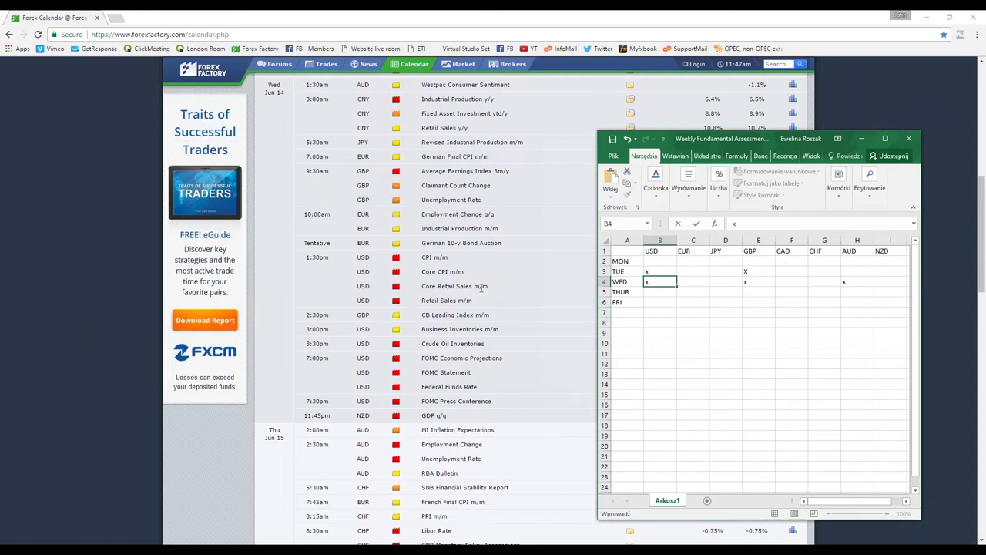
scroll(755, 370, down, 1)
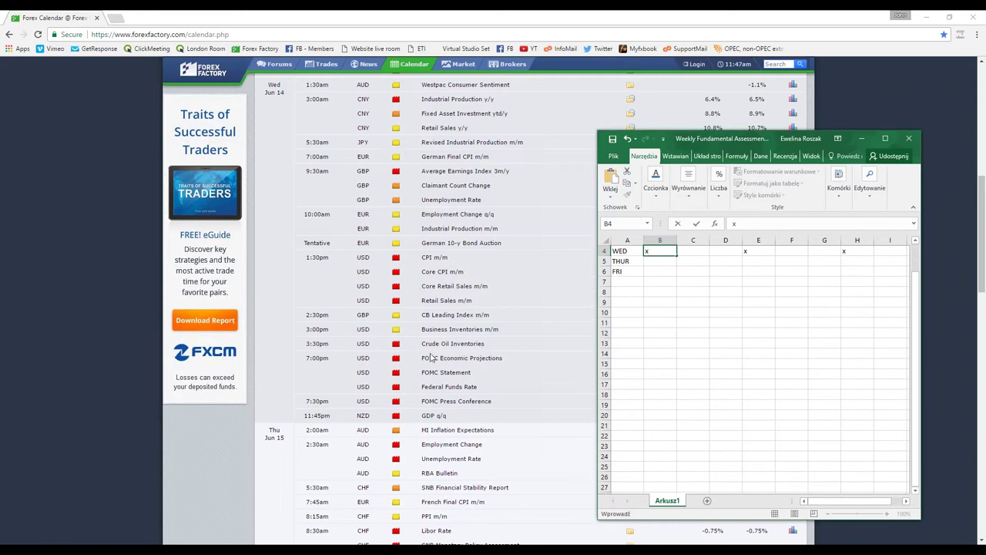
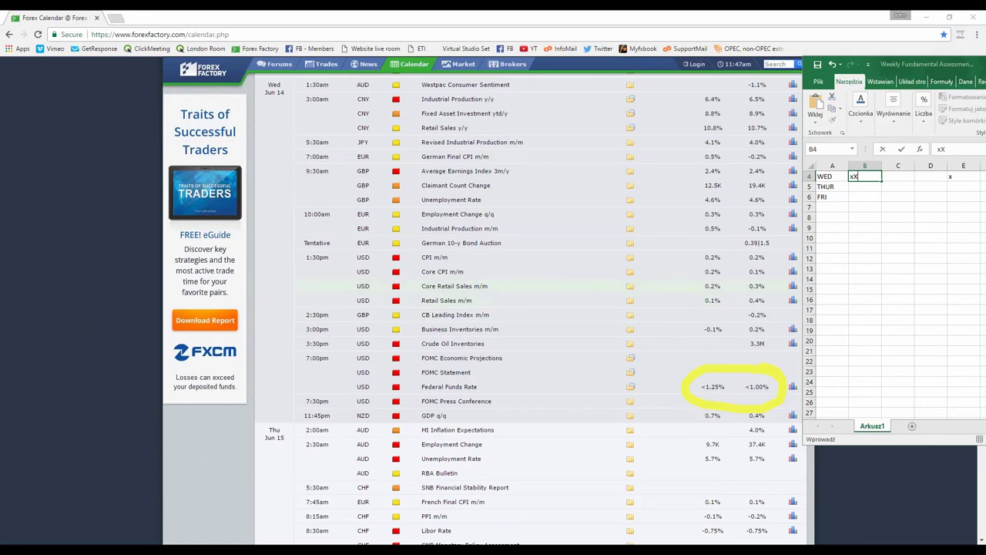
Compare the forecast and previous figures of Monday to Wednesday events in the calendar, ending at Wednesday's Federal Funds Rate.
scroll(645, 302, up, 1)
scroll(644, 301, up, 7)
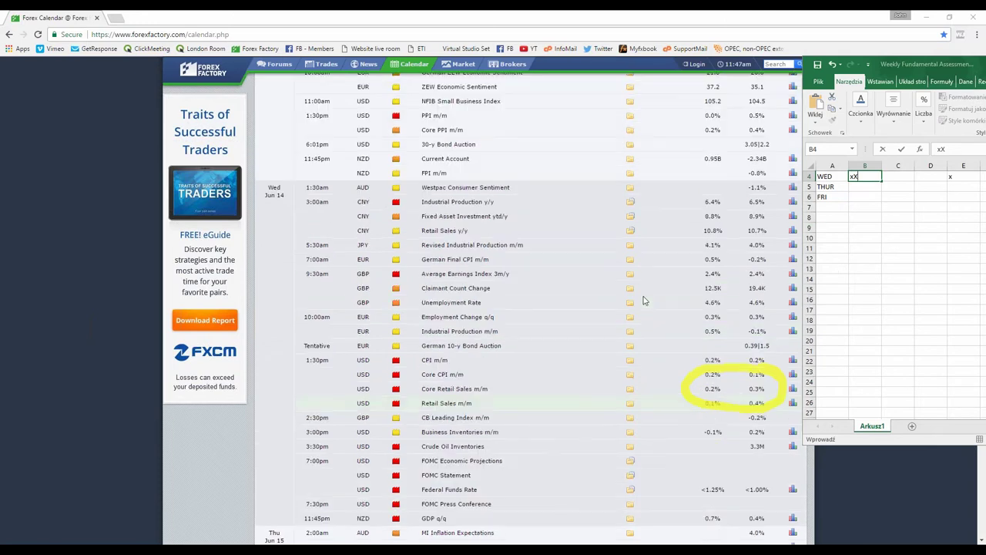
scroll(644, 302, down, 1)
scroll(644, 301, up, 1)
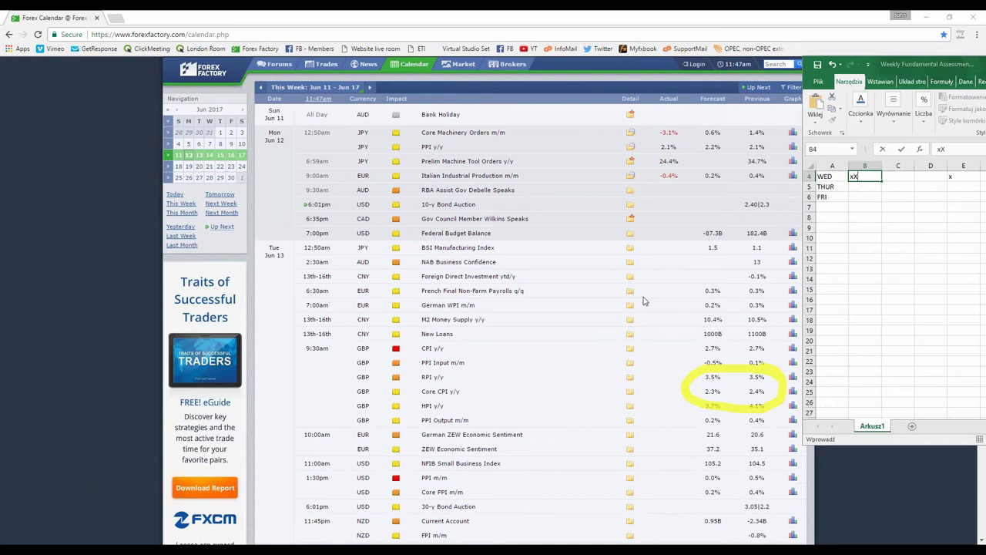
scroll(644, 302, down, 1)
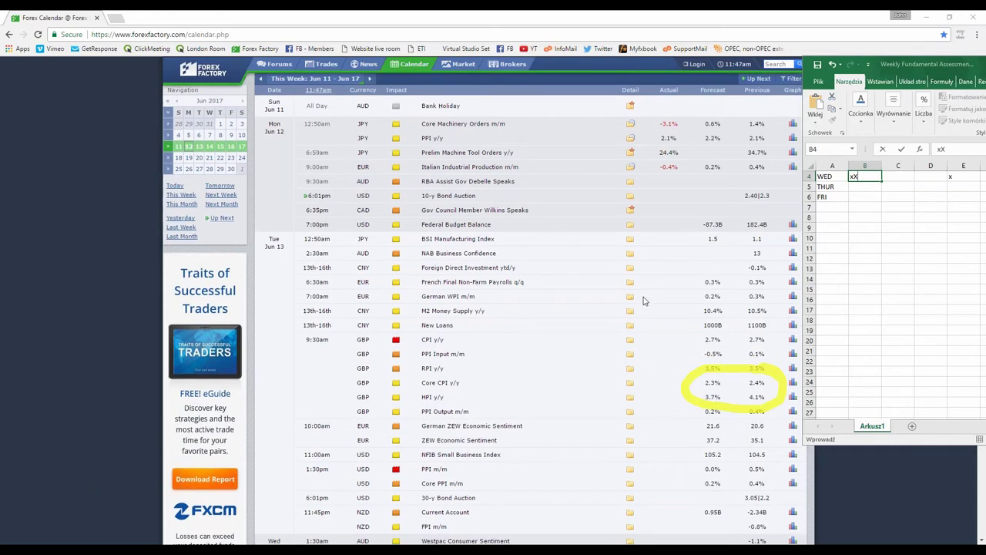
scroll(644, 301, down, 5)
scroll(644, 301, down, 1)
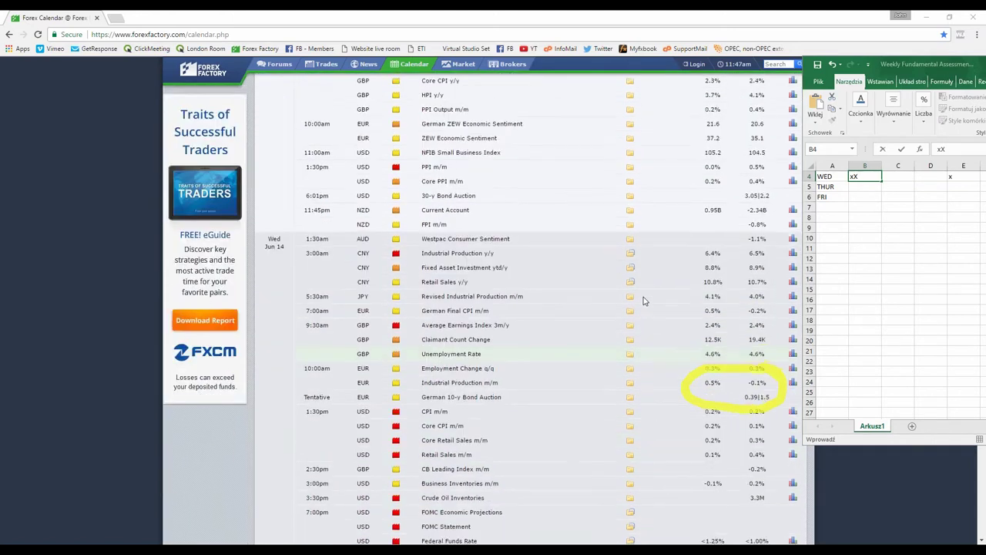
scroll(644, 301, down, 2)
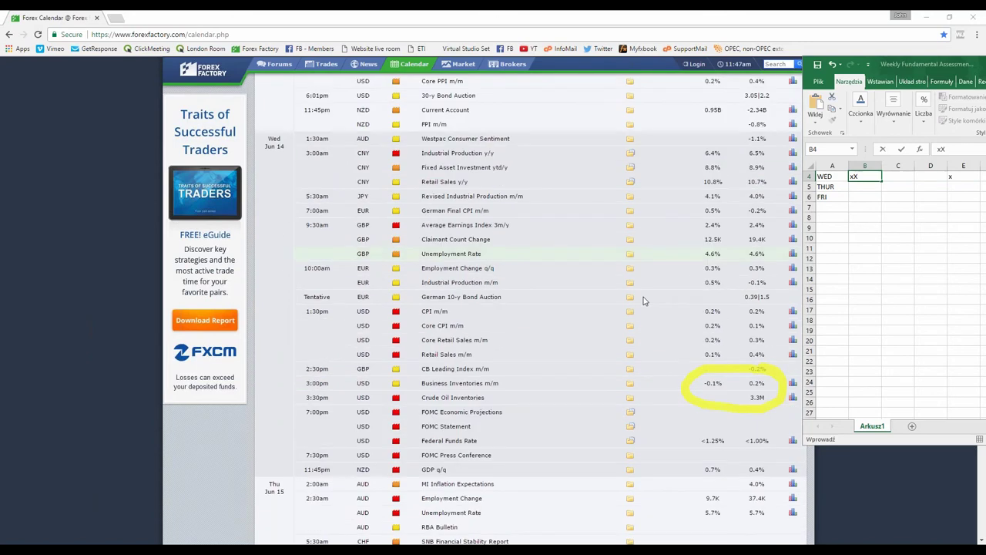
scroll(644, 301, up, 9)
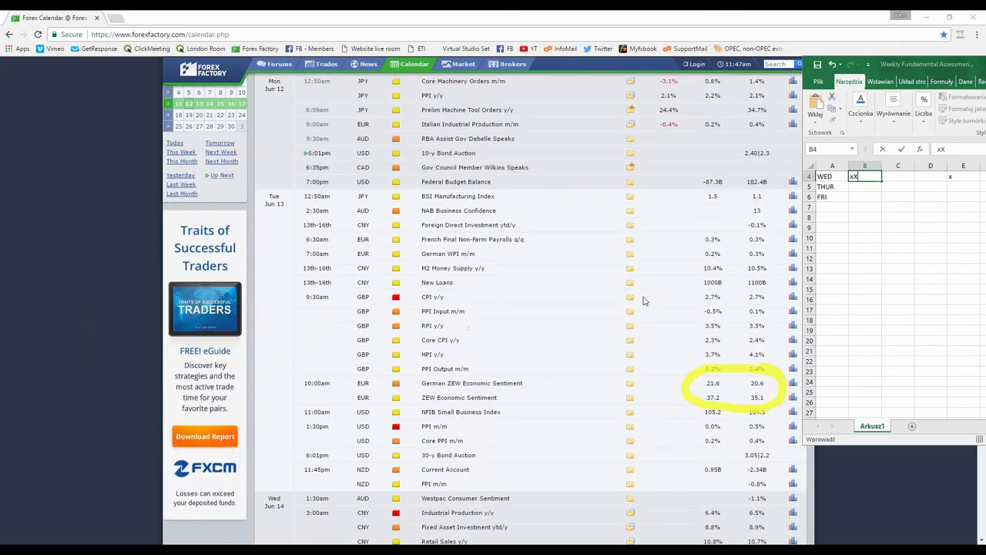
scroll(645, 302, down, 1)
scroll(644, 302, down, 2)
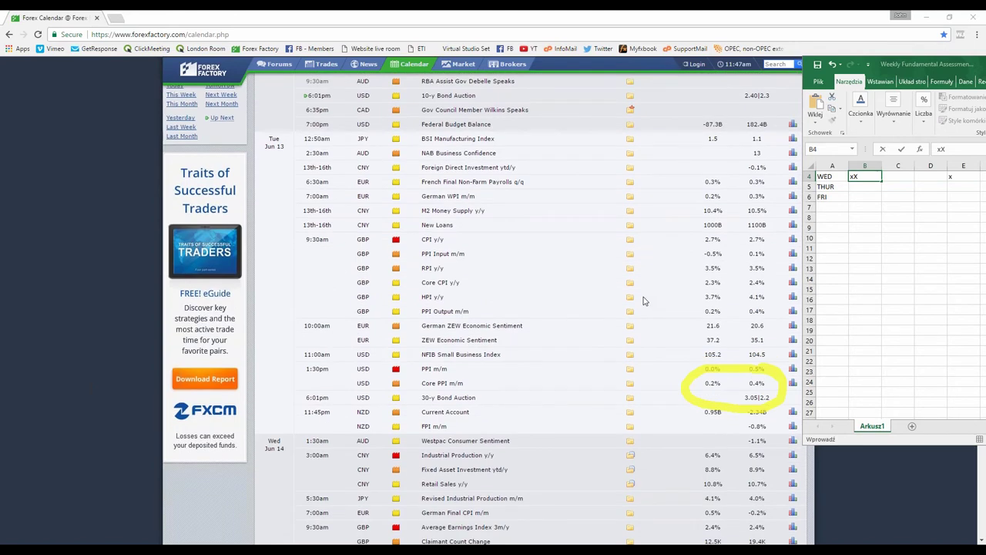
scroll(644, 301, down, 5)
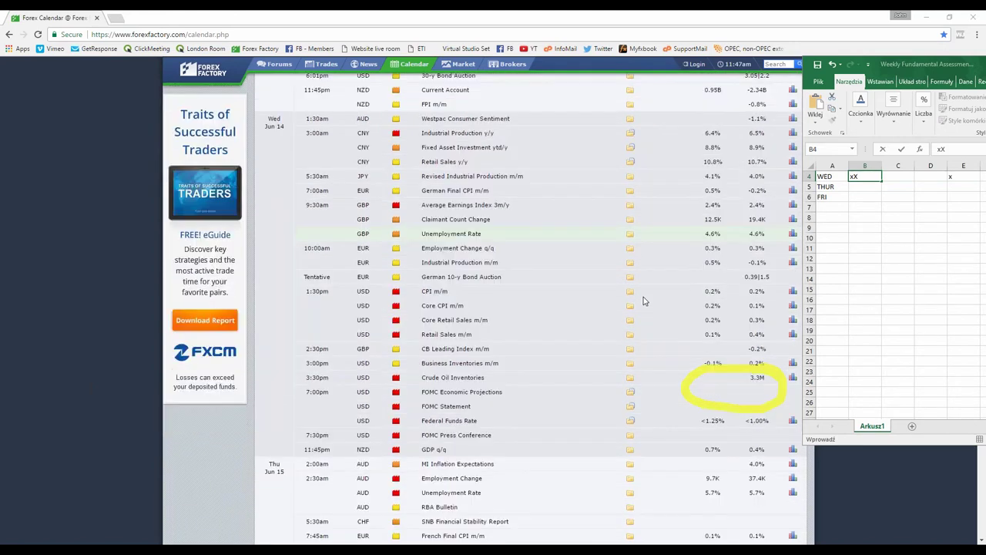
scroll(645, 301, down, 1)
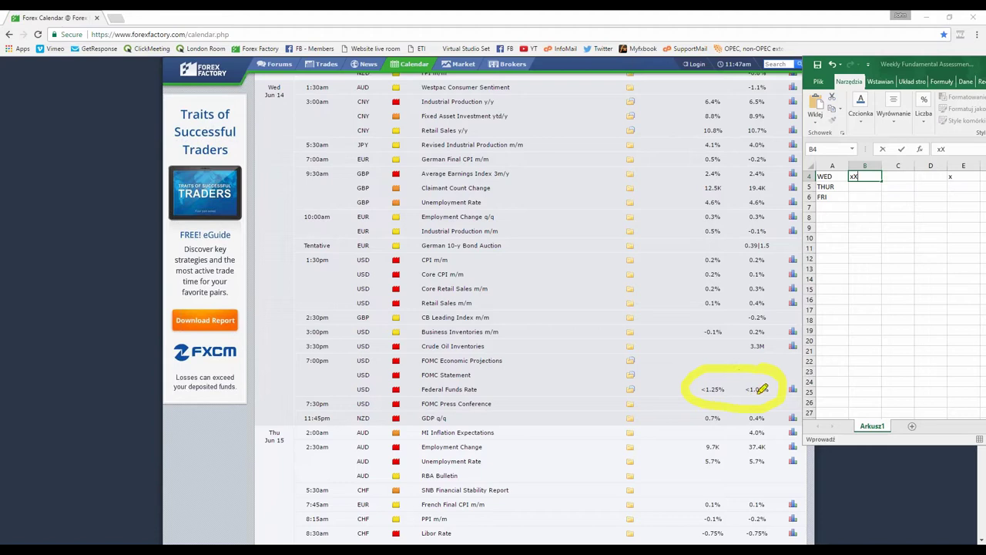
Highlight the forecast and previous figures of Wednesday's Federal Funds Rate and its release time on the calendar, and clear the highlights.
mouse_move(756, 380)
mouse_down()
mouse_move(763, 398)
mouse_move(692, 380)
mouse_move(686, 402)
mouse_move(703, 385)
mouse_up()
mouse_move(324, 343)
mouse_down()
mouse_move(281, 366)
mouse_move(301, 378)
mouse_move(337, 357)
mouse_up()
key(Escape)
scroll(690, 250, down, 2)
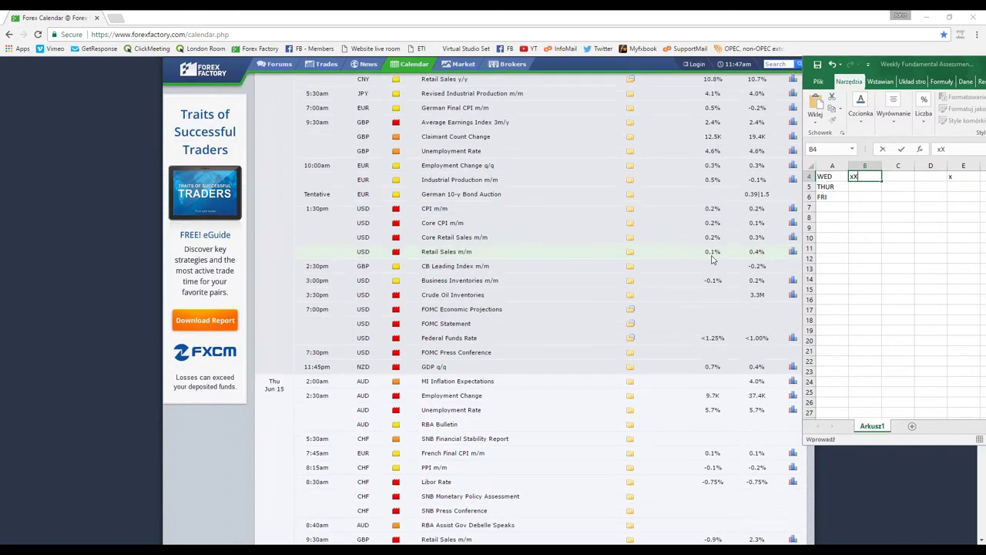
Check Wednesday's last calendar event, bring the sheet over the calendar, and enter x for NZD in the WED row.
scroll(706, 267, down, 1)
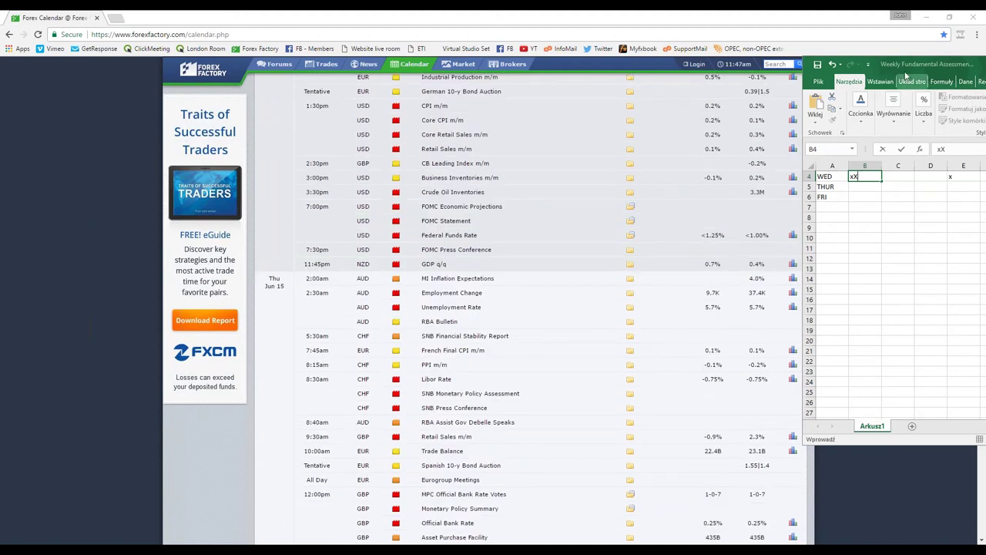
drag(908, 65, 397, 158)
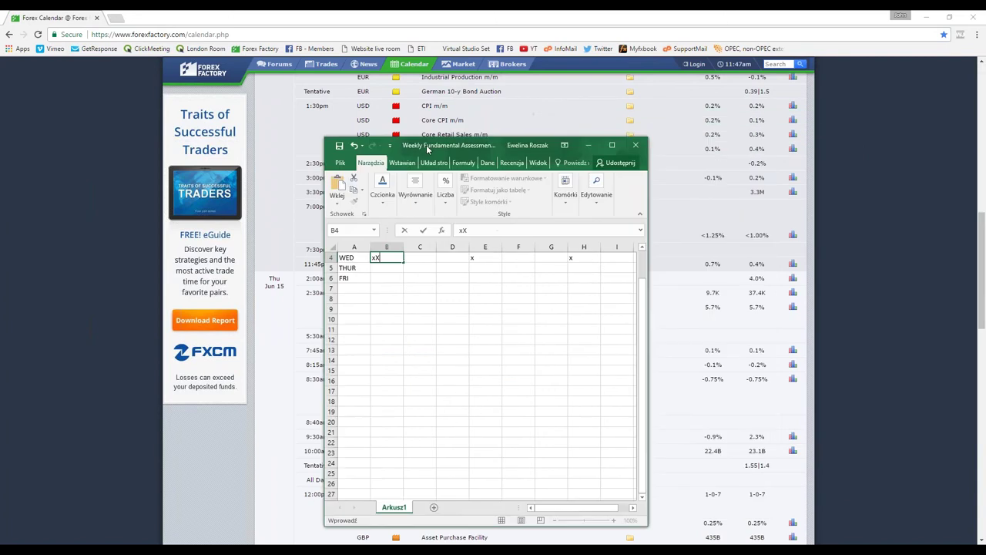
scroll(588, 338, up, 1)
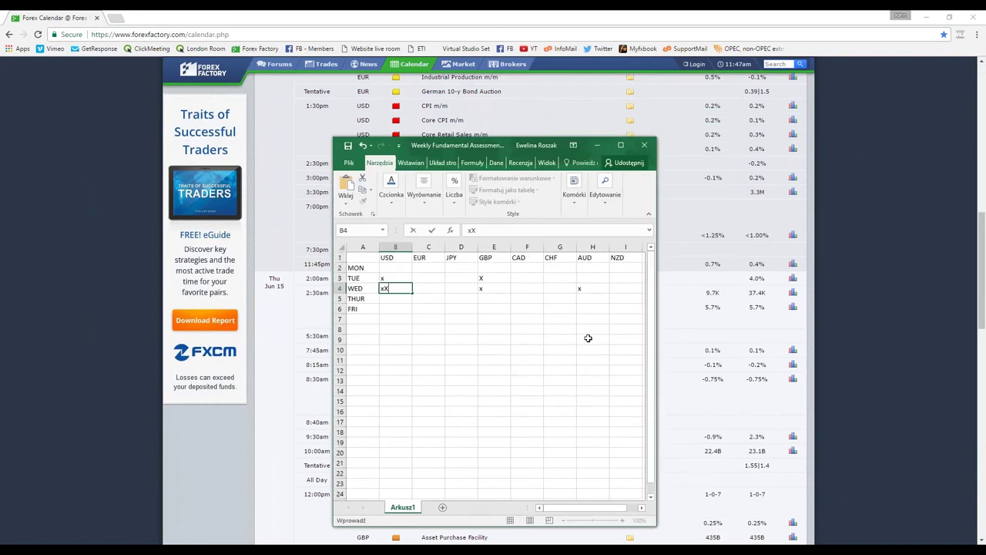
click(625, 299)
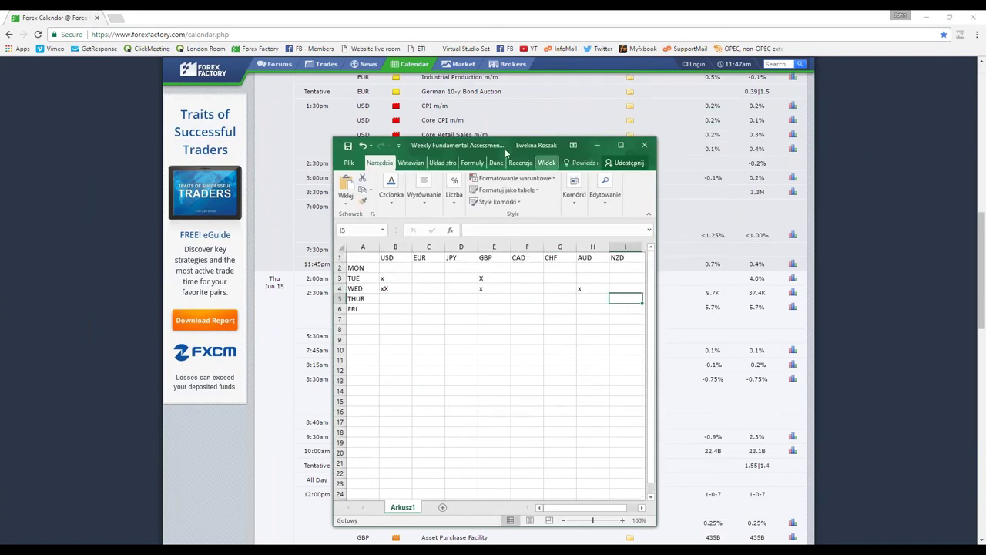
mouse_move(505, 145)
mouse_down()
mouse_move(659, 165)
mouse_move(493, 150)
mouse_up()
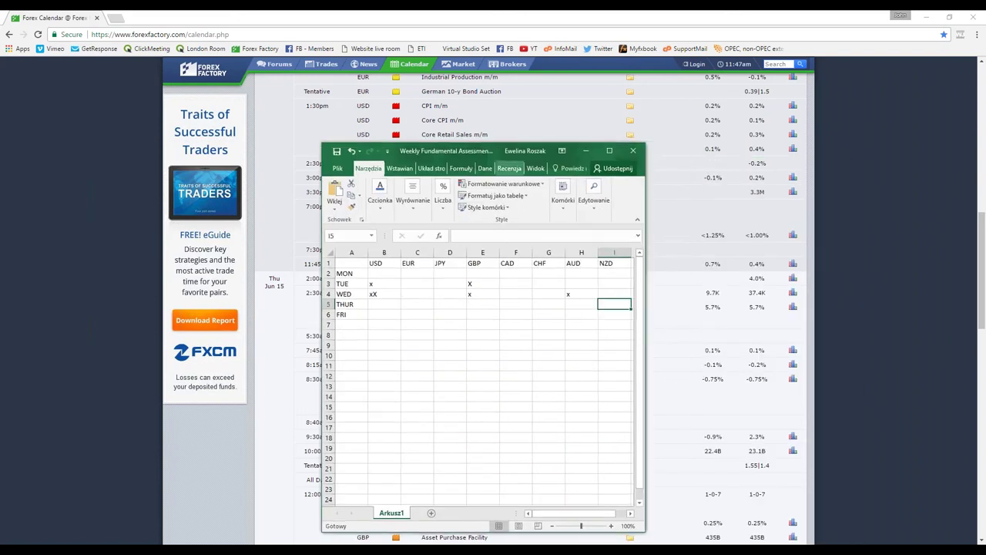
click(616, 293)
text(x)
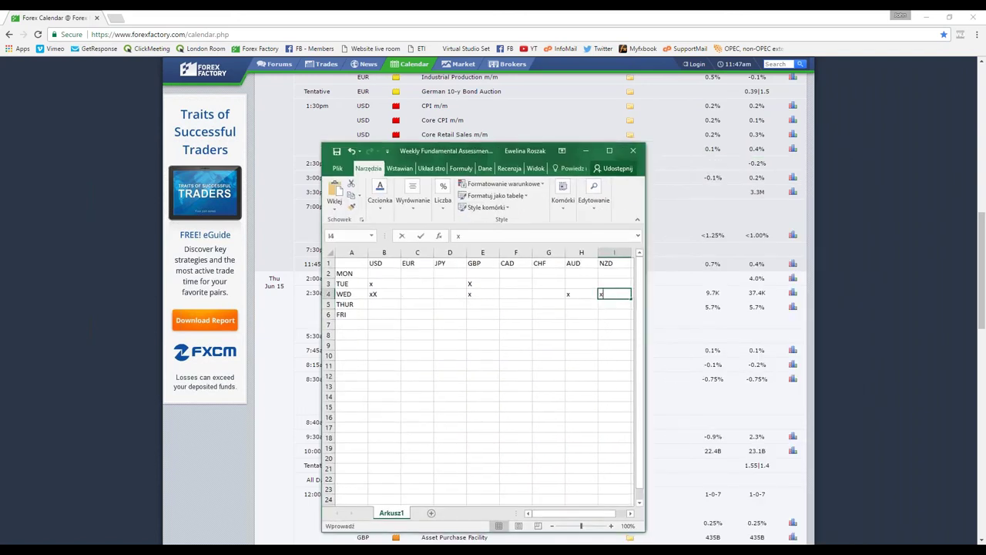
Move the sheet aside and highlight Thursday's AUD Employment Change and Unemployment Rate events and their currency on the calendar.
drag(496, 152, 855, 129)
scroll(840, 354, down, 2)
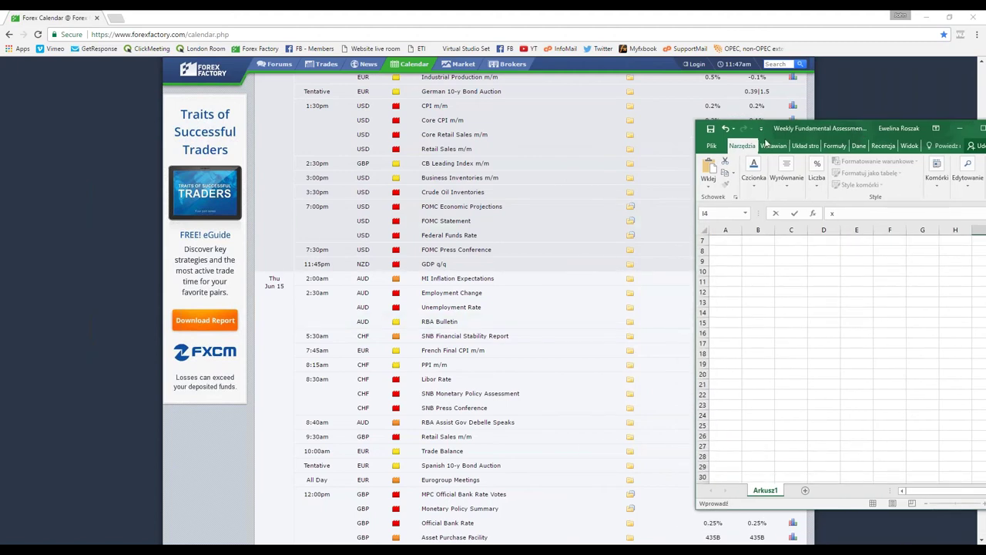
click(983, 91)
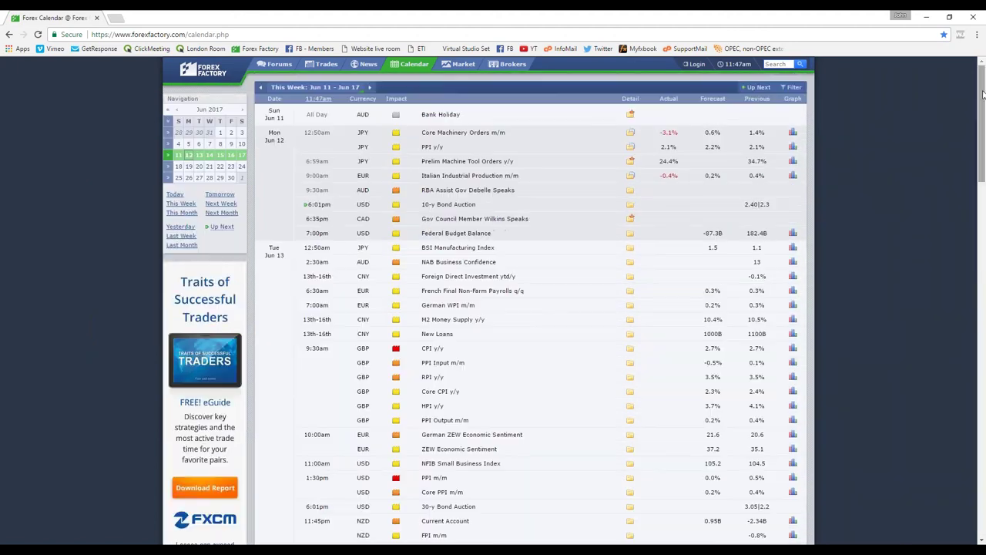
drag(982, 91, 984, 298)
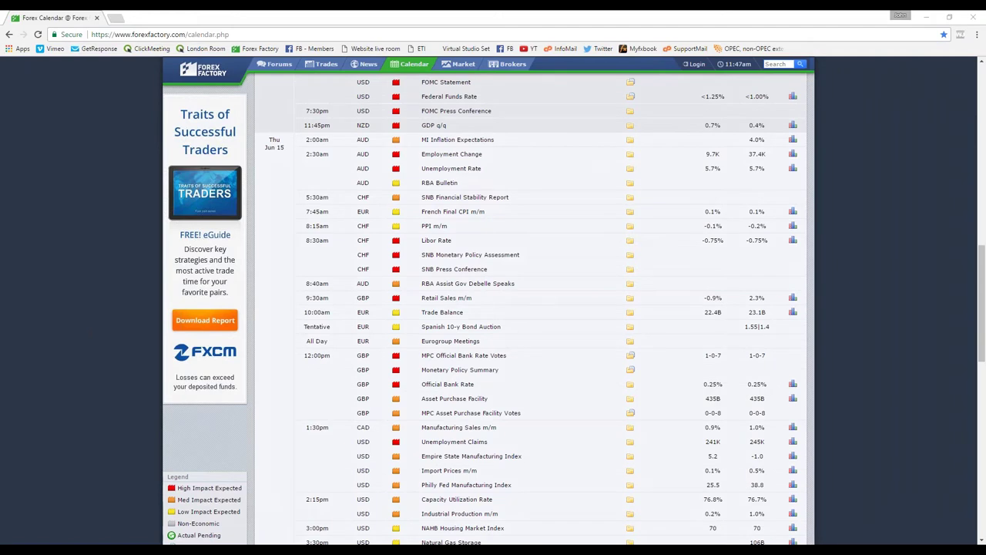
mouse_move(484, 151)
mouse_down()
mouse_move(387, 156)
mouse_move(412, 185)
mouse_move(505, 185)
mouse_move(487, 138)
mouse_up()
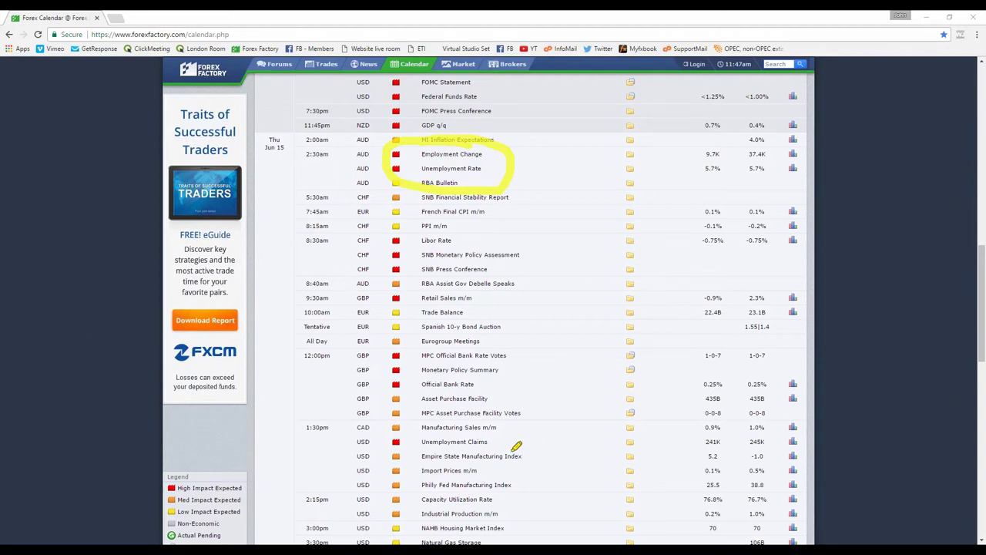
mouse_move(376, 145)
mouse_down()
mouse_move(379, 162)
mouse_move(344, 179)
mouse_up()
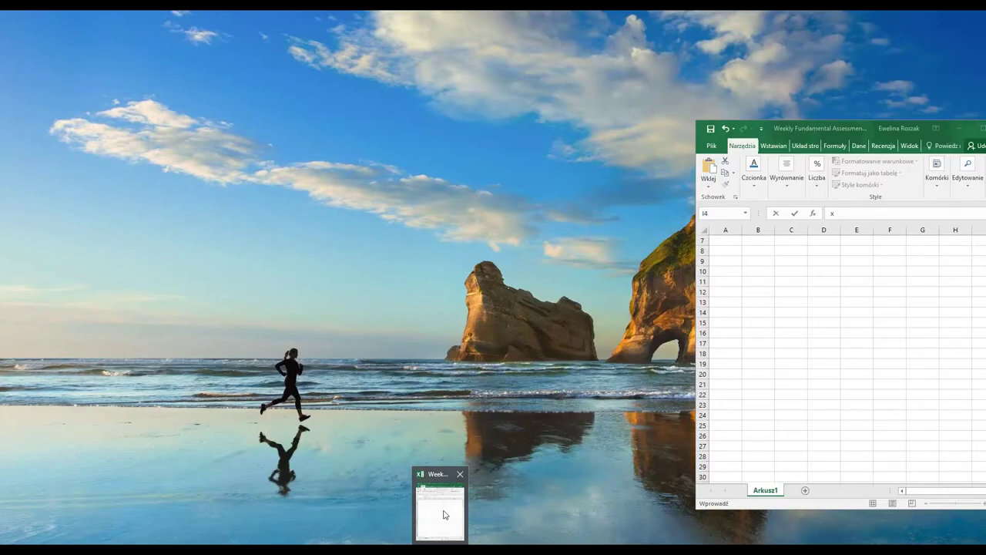
Bring the sheet back beside the calendar and enter x for AUD and X for CHF in the THUR row.
click(444, 514)
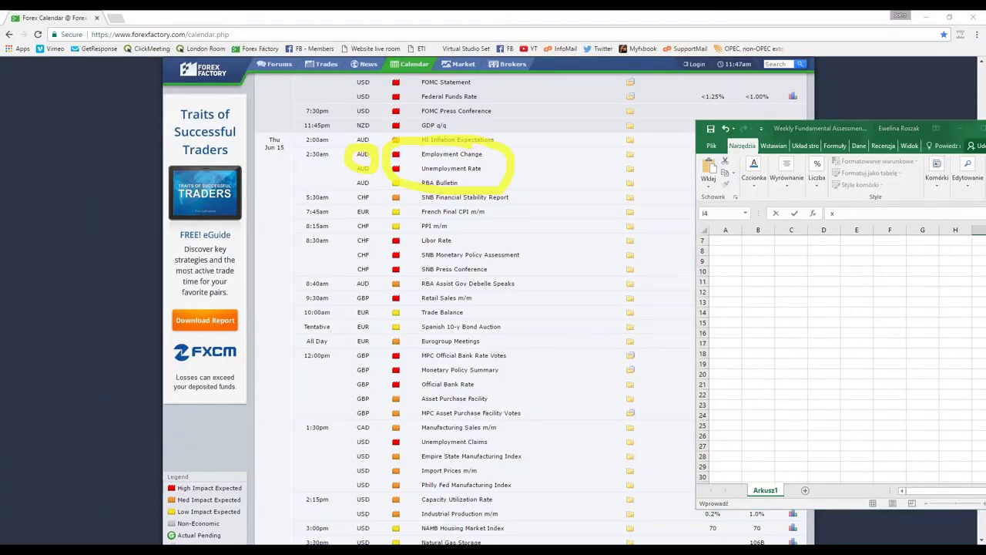
drag(832, 128, 729, 131)
drag(912, 337, 912, 271)
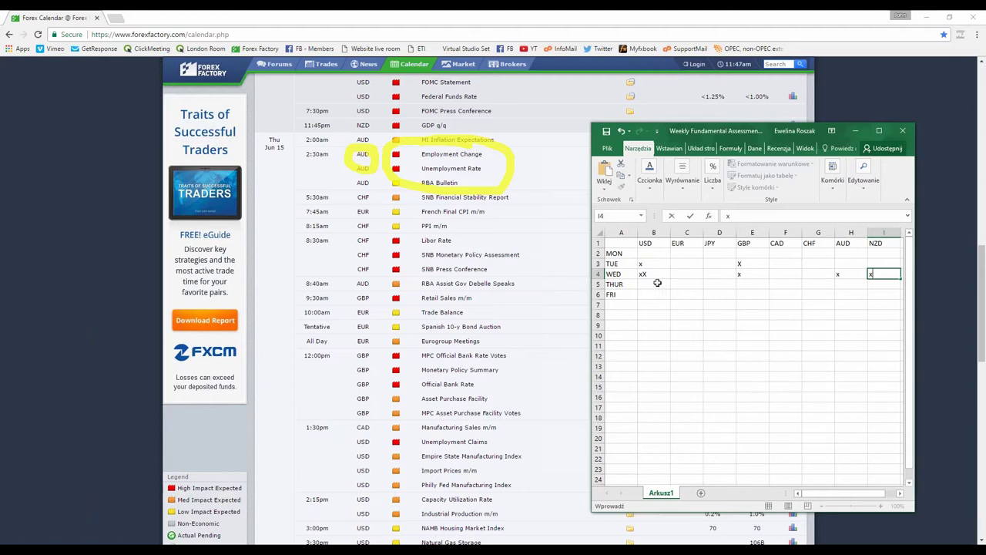
click(853, 285)
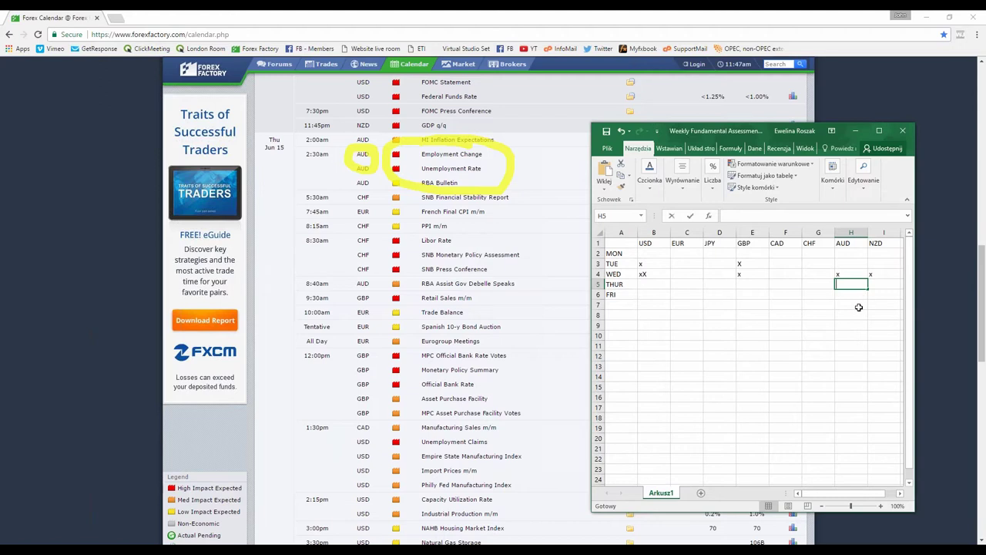
text(x)
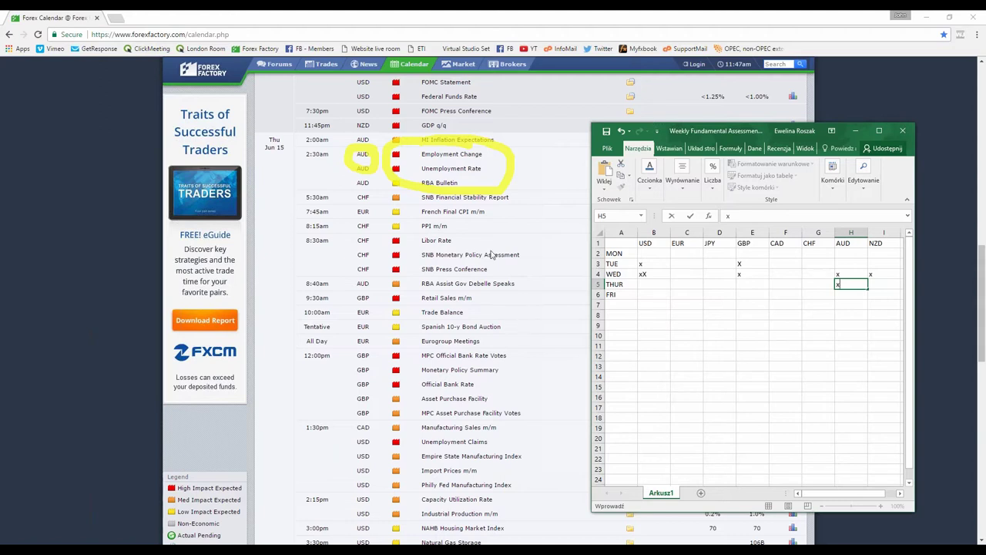
click(814, 291)
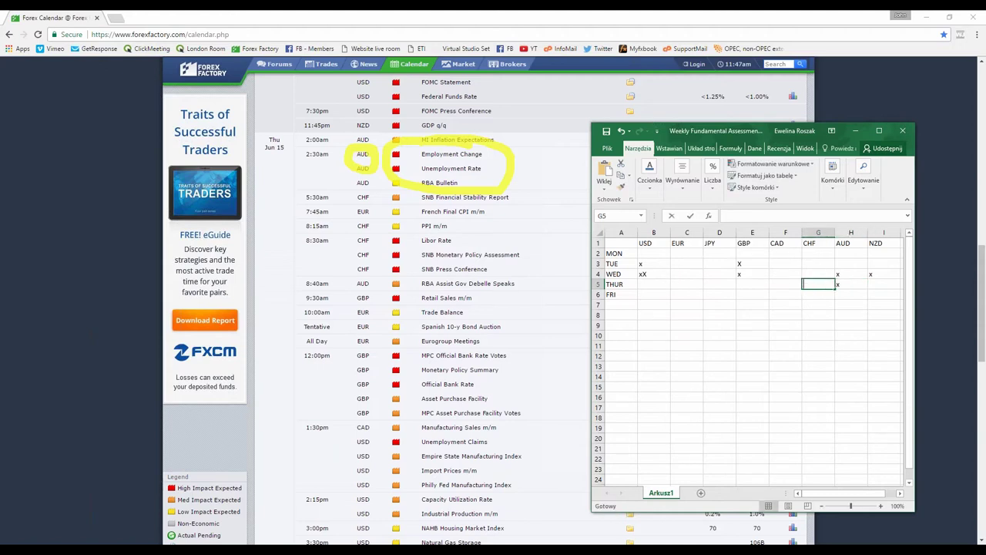
text(X)
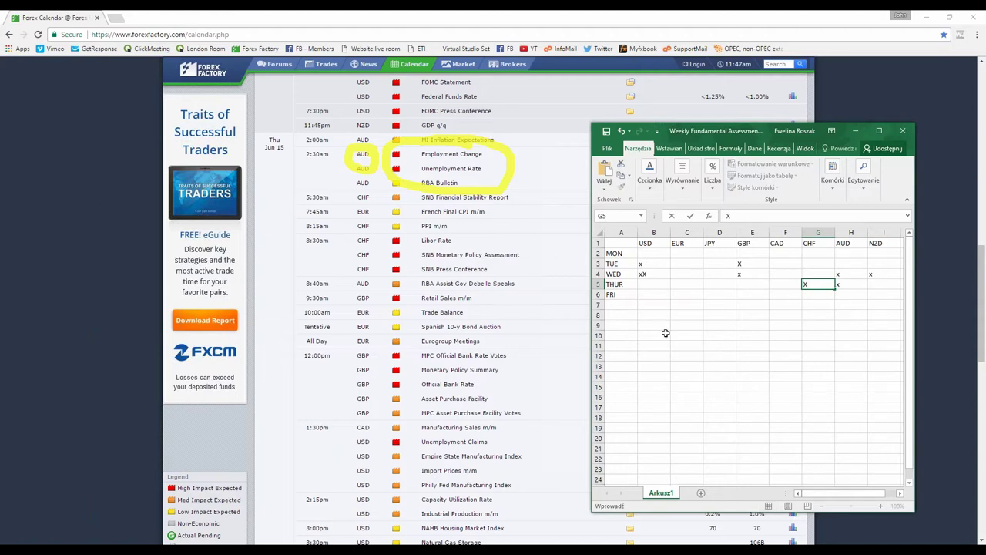
Enter xX for GBP and x for USD in the THUR row.
click(751, 287)
text(x)
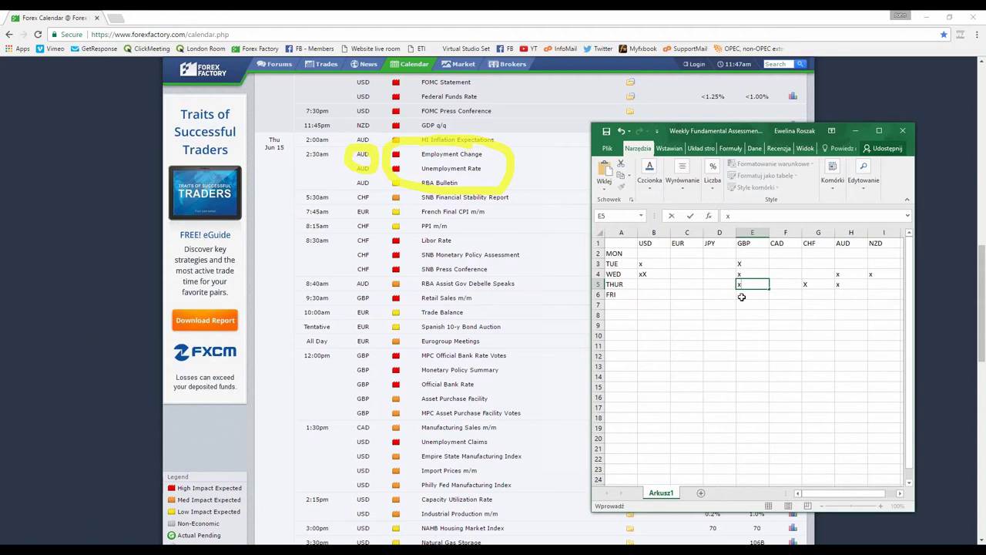
scroll(741, 297, down, 1)
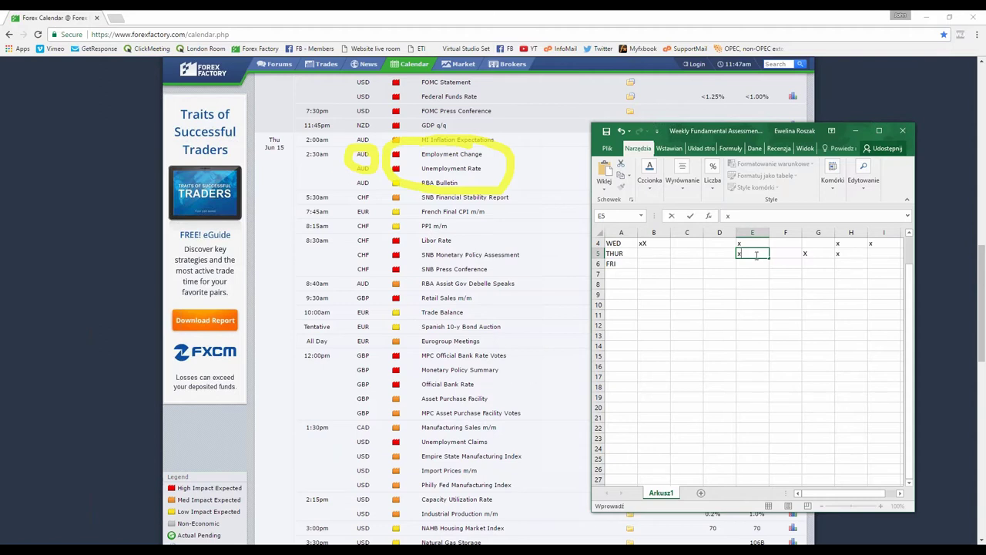
scroll(640, 305, up, 1)
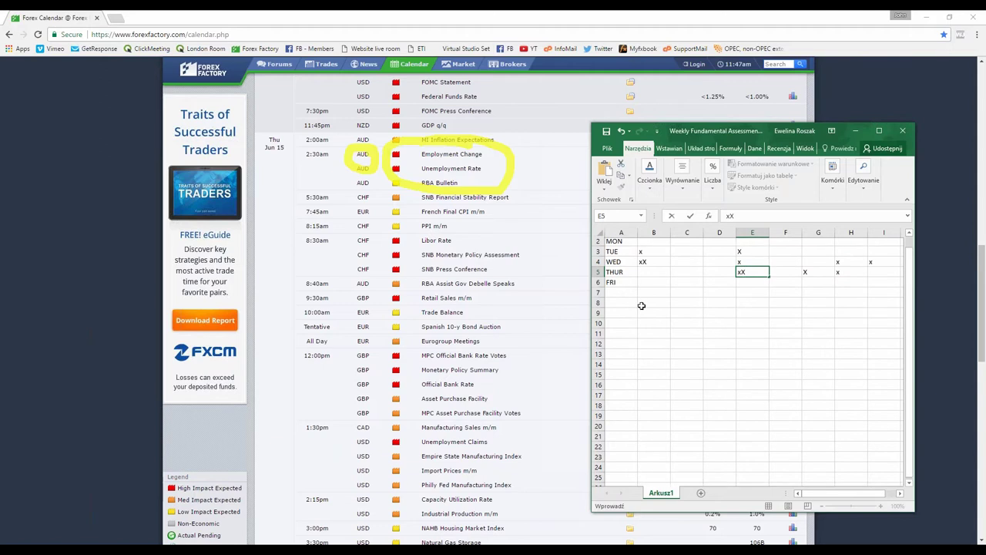
scroll(544, 326, down, 1)
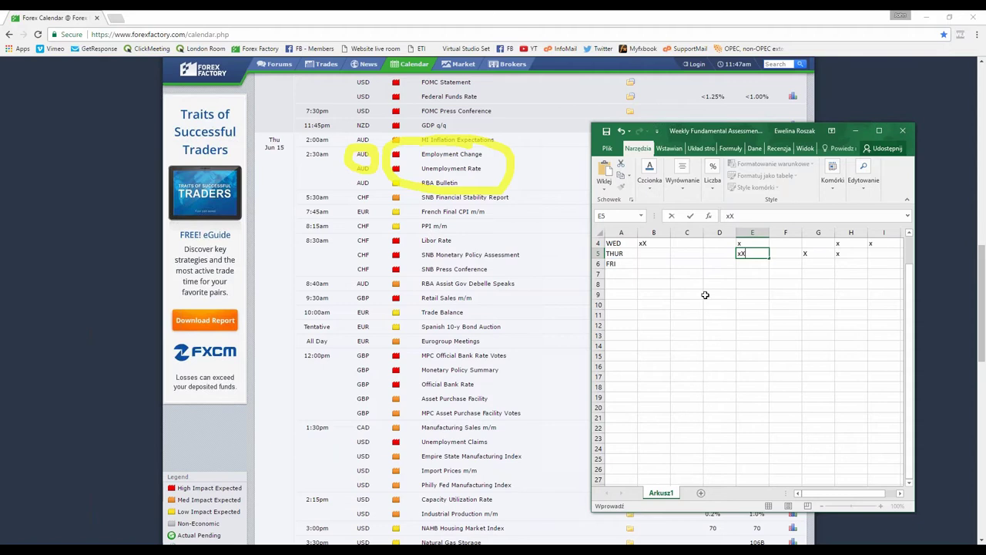
scroll(677, 285, up, 1)
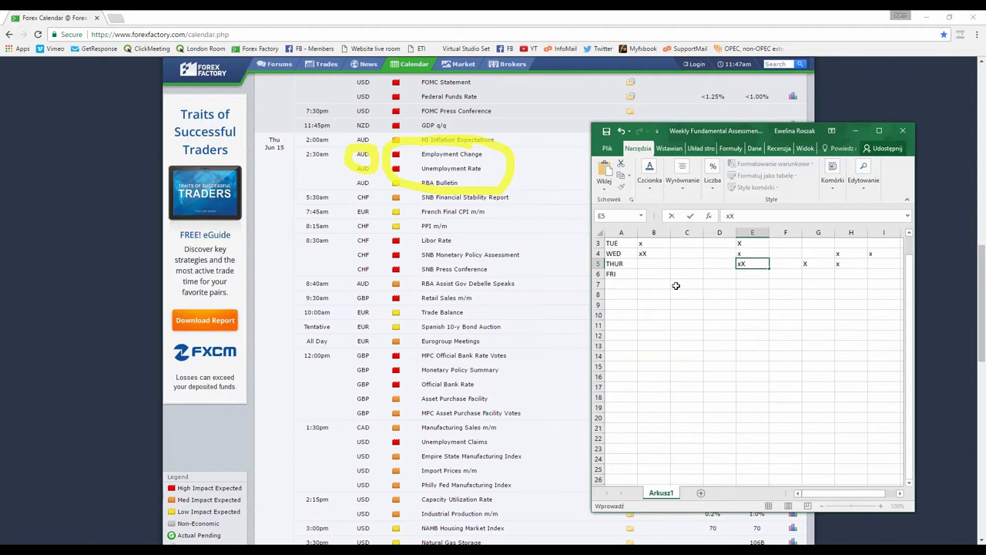
click(656, 287)
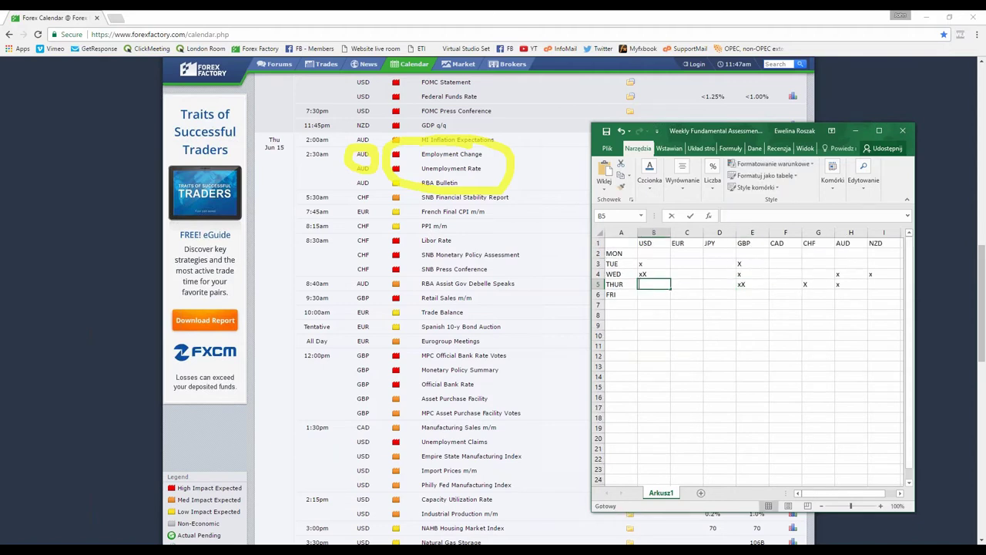
text(x)
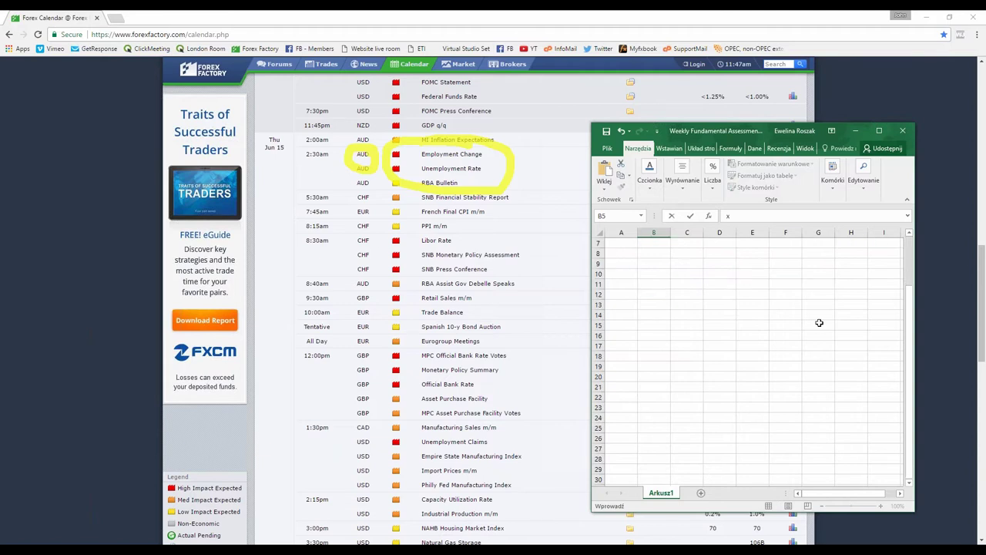
drag(983, 314, 983, 362)
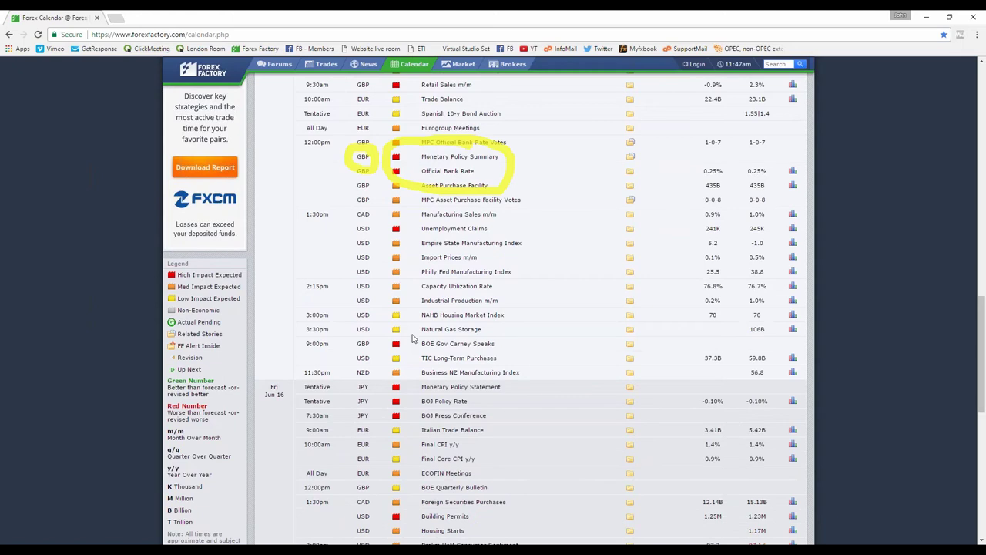
scroll(643, 361, up, 1)
scroll(644, 360, up, 3)
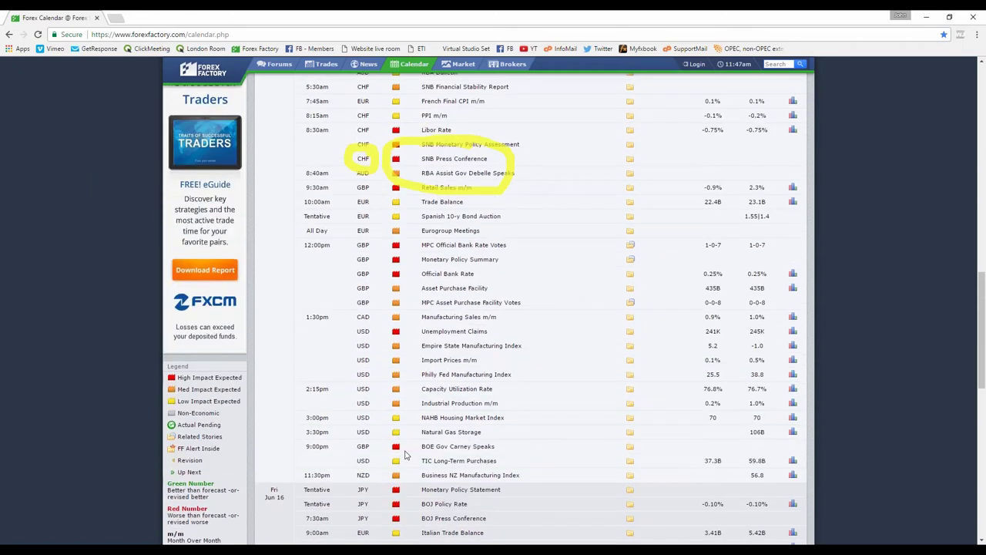
click(631, 449)
click(631, 449)
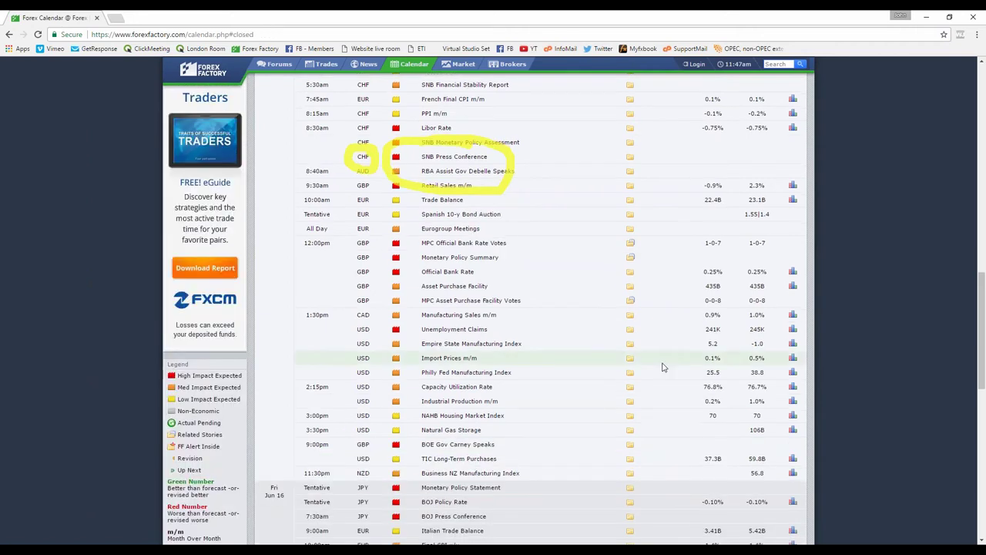
scroll(661, 366, down, 2)
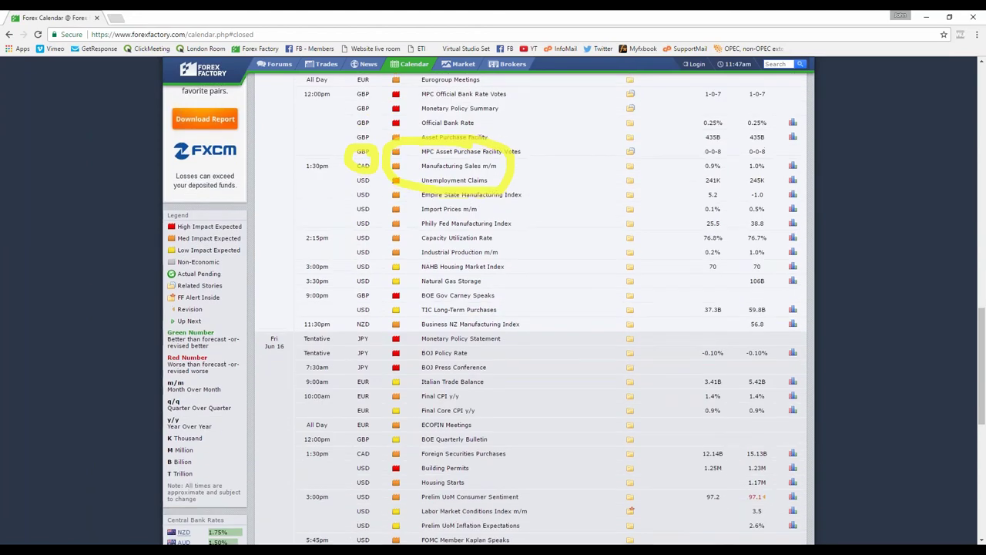
scroll(509, 281, up, 3)
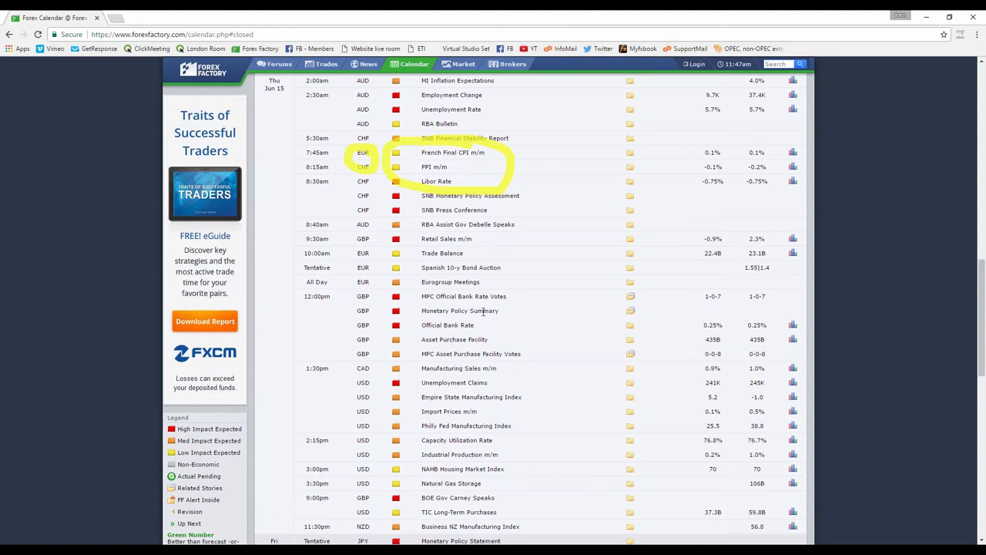
scroll(565, 375, down, 1)
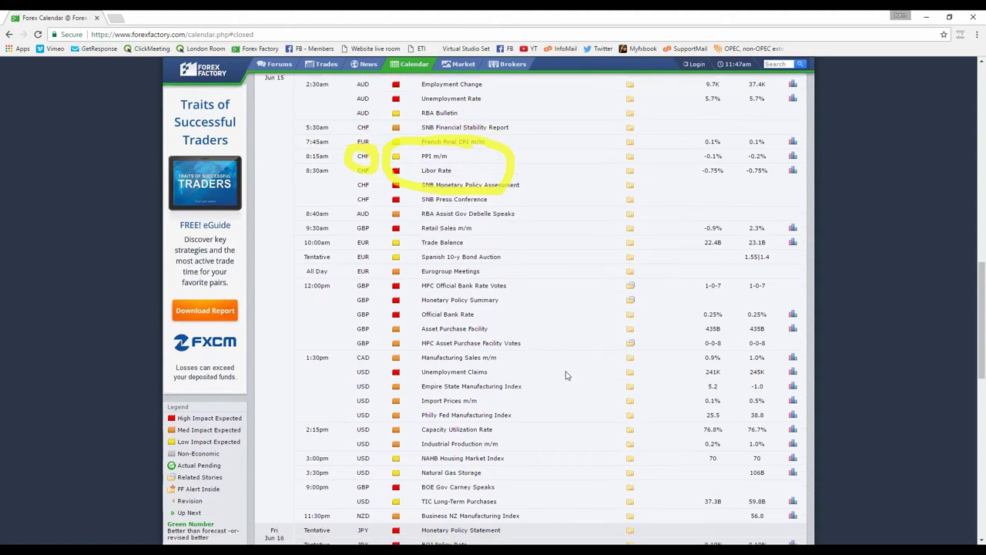
scroll(565, 375, down, 3)
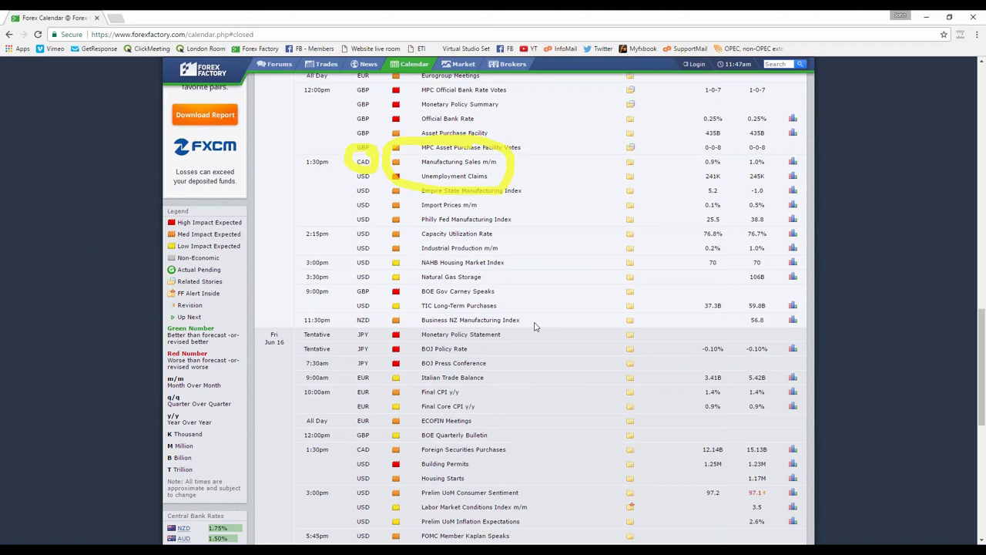
scroll(535, 327, down, 1)
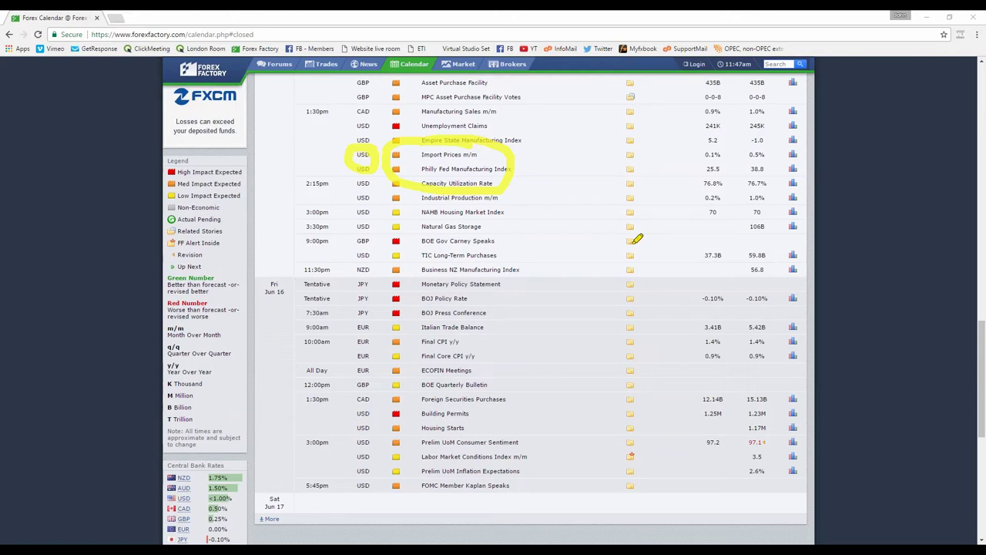
mouse_move(512, 249)
mouse_down()
mouse_move(363, 297)
mouse_move(554, 291)
mouse_move(459, 266)
mouse_up()
mouse_move(781, 290)
mouse_down()
mouse_move(689, 298)
mouse_move(718, 313)
mouse_move(717, 292)
mouse_move(779, 324)
mouse_up()
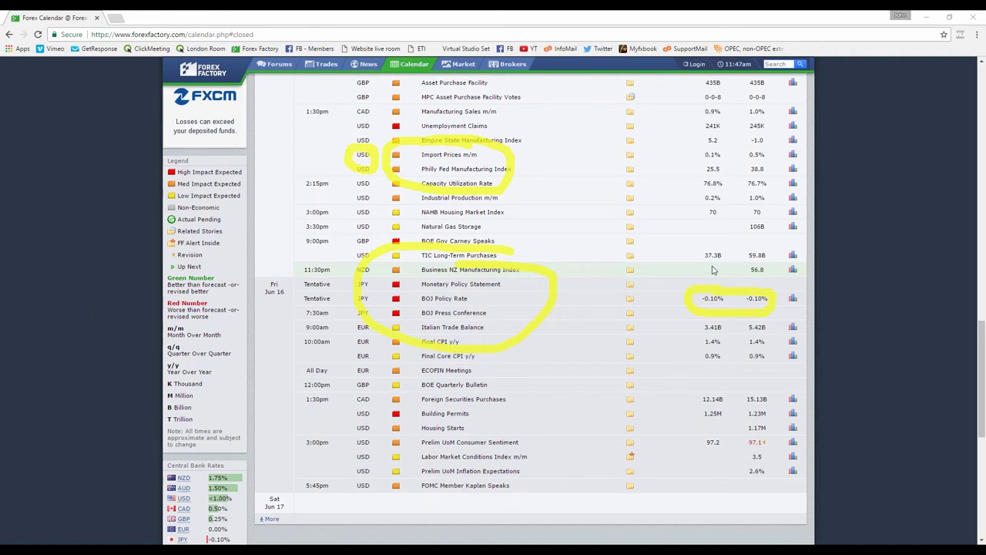
scroll(713, 270, up, 3)
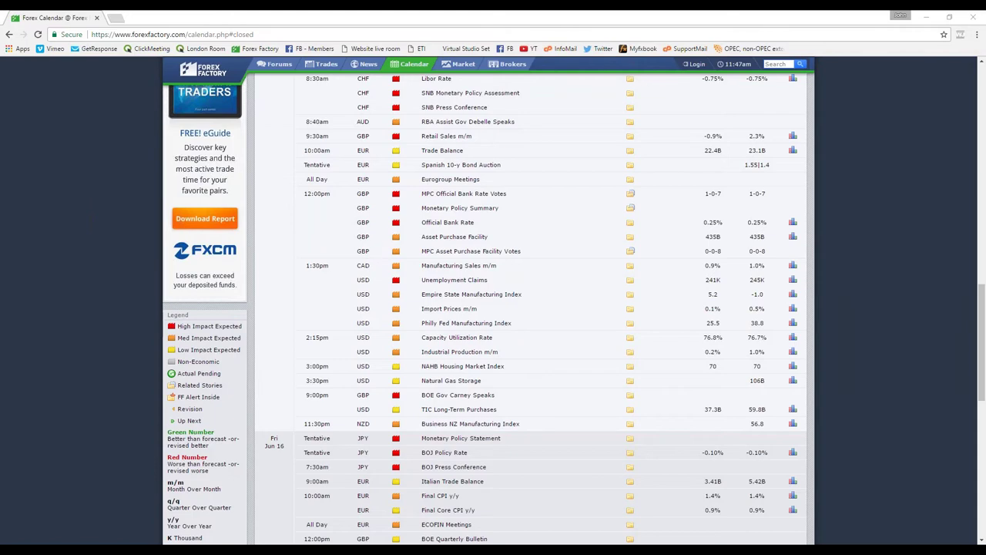
Circle the forecast and previous figures of Thursday's CHF Libor Rate and GBP Official Bank Rate in the calendar.
scroll(527, 308, up, 3)
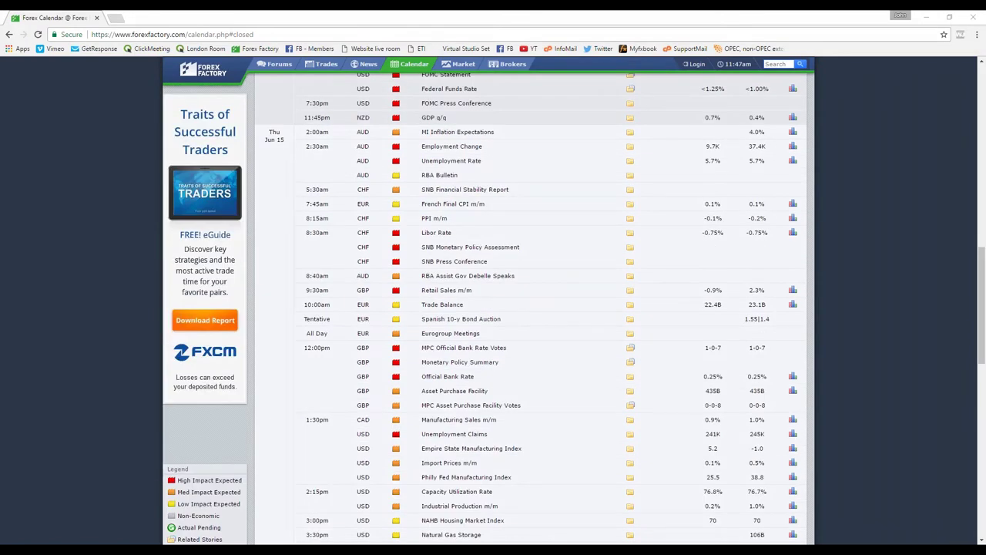
mouse_move(760, 220)
mouse_down()
mouse_move(740, 250)
mouse_move(767, 231)
mouse_up()
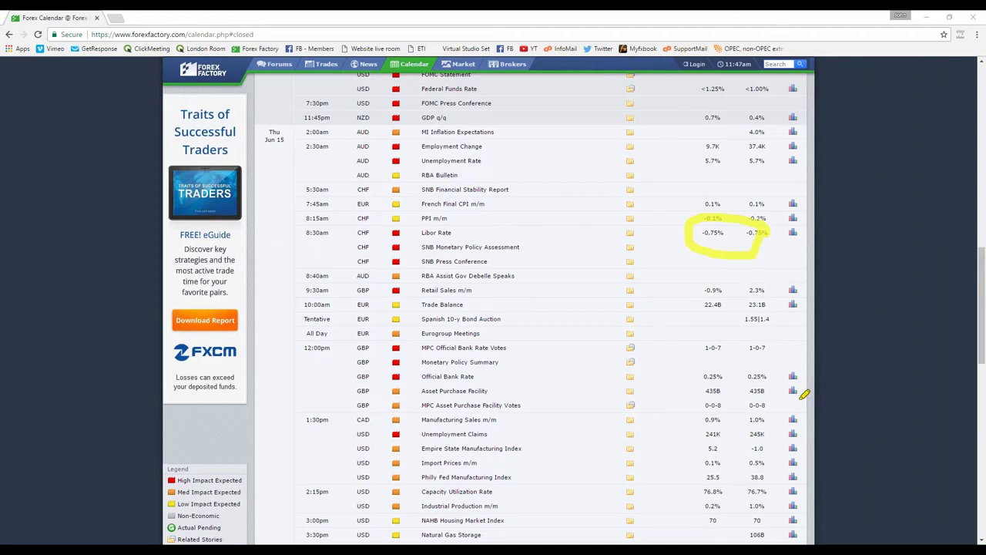
mouse_move(766, 361)
mouse_down()
mouse_move(698, 362)
mouse_move(780, 395)
mouse_move(786, 367)
mouse_move(749, 363)
mouse_up()
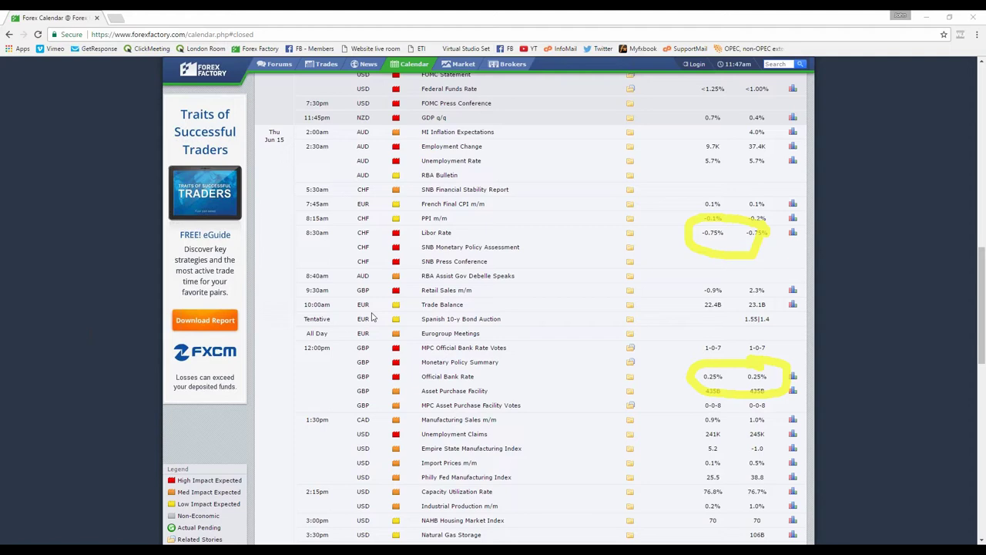
Bring the assessment sheet back and place it beside the calendar's event names so Friday's events stay readable.
scroll(391, 328, down, 1)
scroll(391, 328, down, 3)
mouse_move(440, 539)
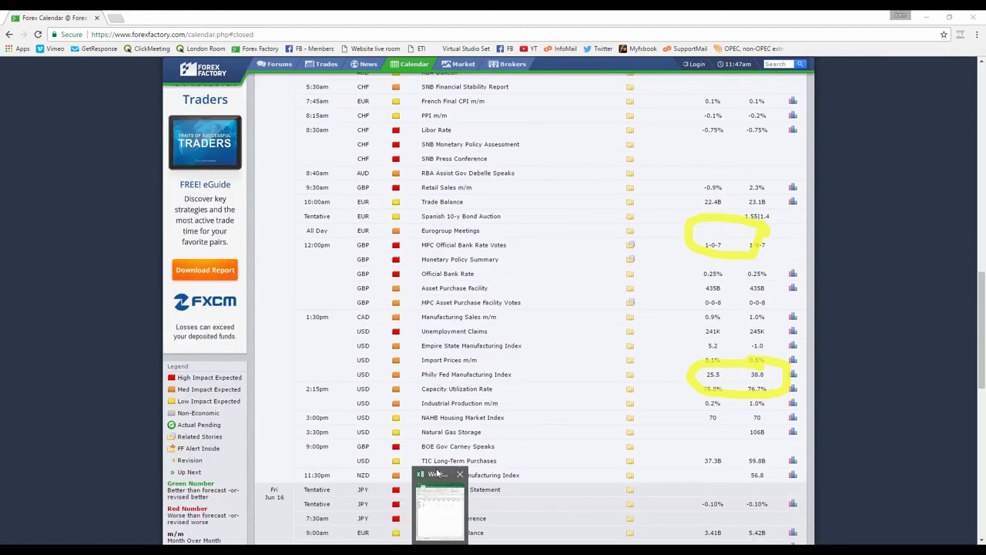
click(437, 474)
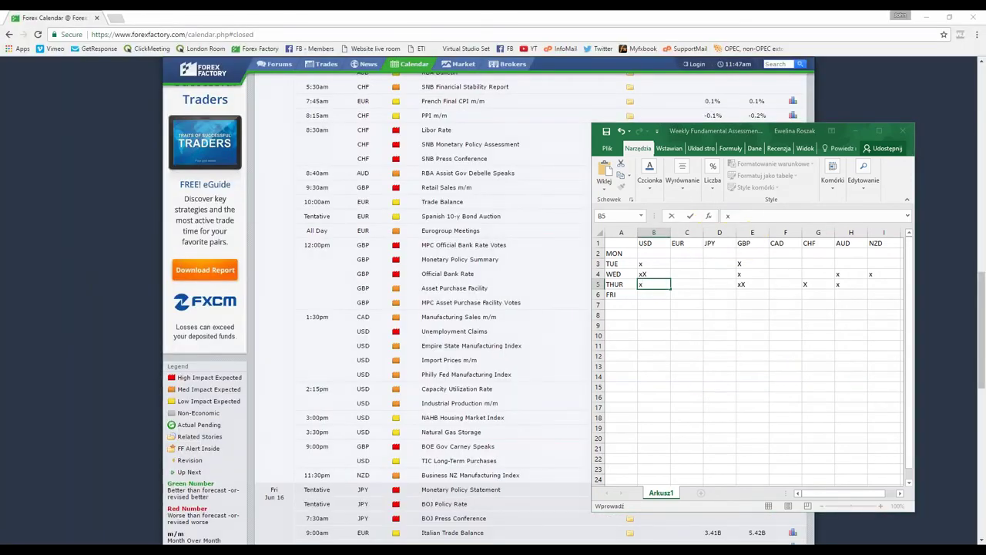
scroll(769, 309, down, 1)
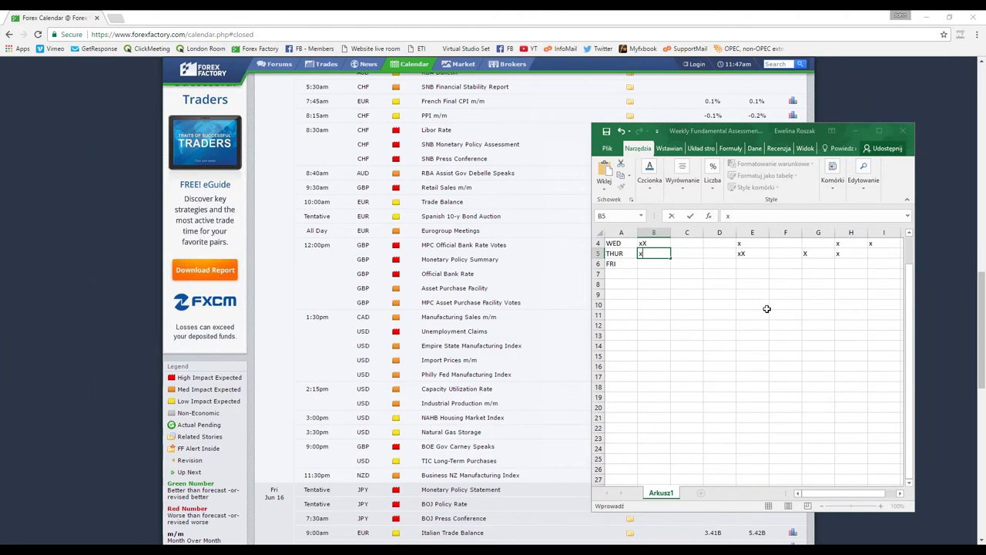
scroll(561, 408, down, 1)
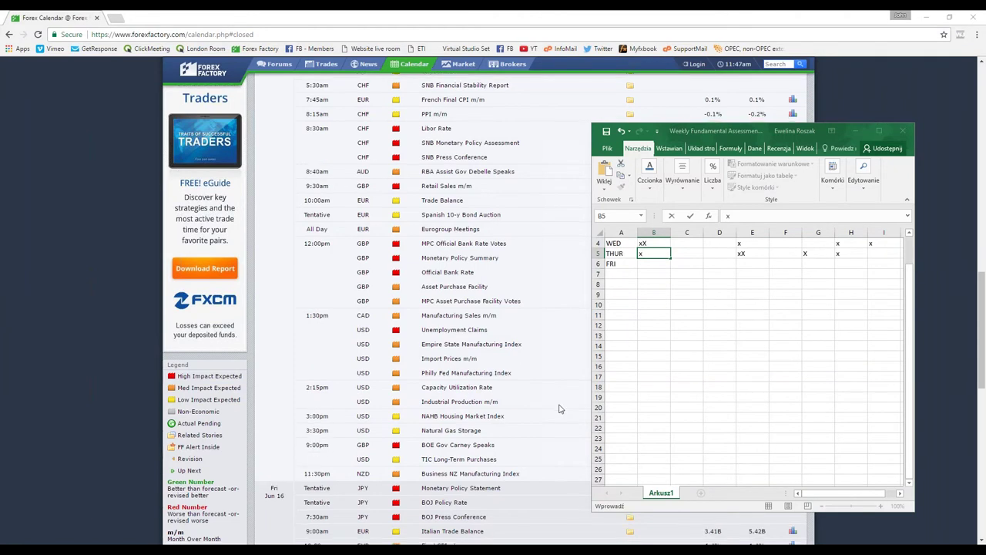
scroll(561, 409, down, 1)
drag(720, 128, 773, 118)
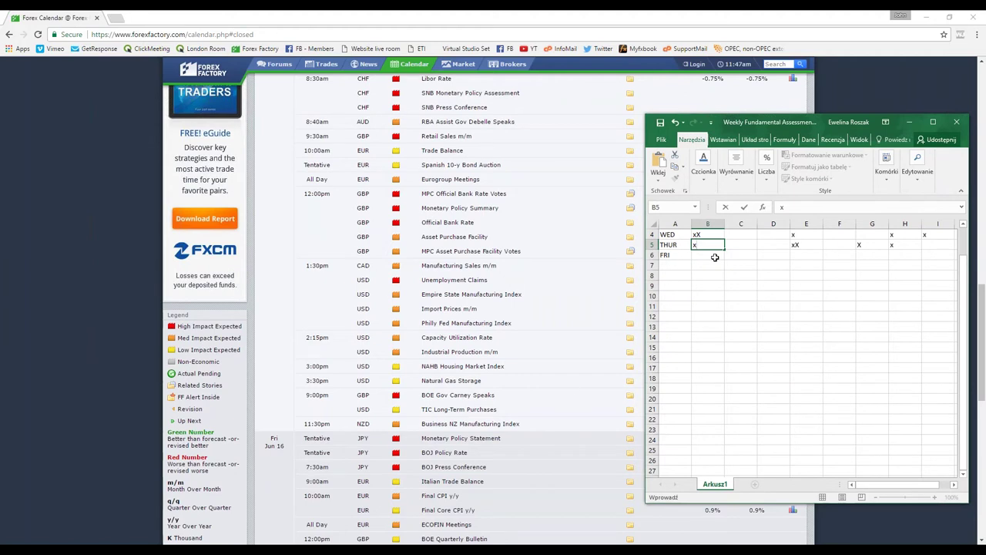
scroll(572, 387, down, 2)
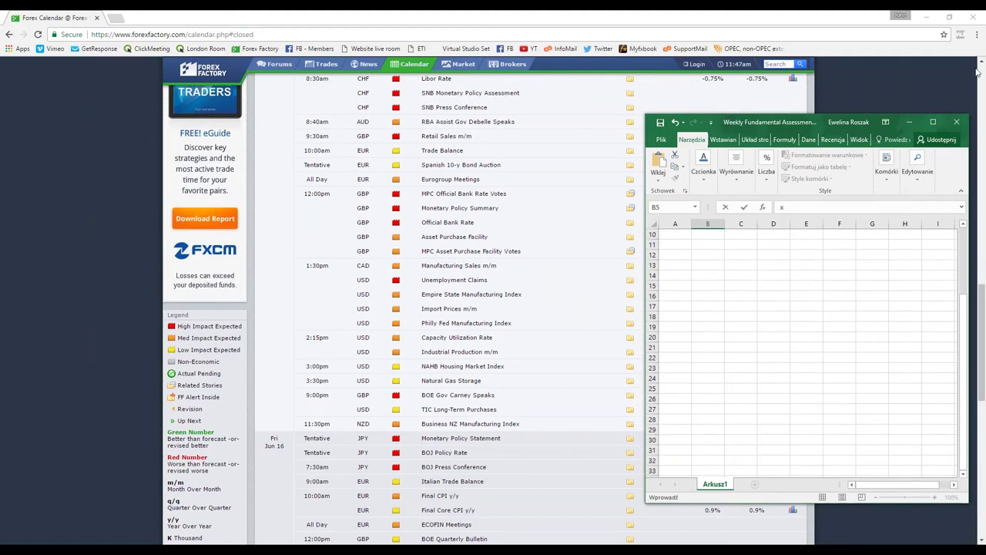
drag(983, 303, 983, 311)
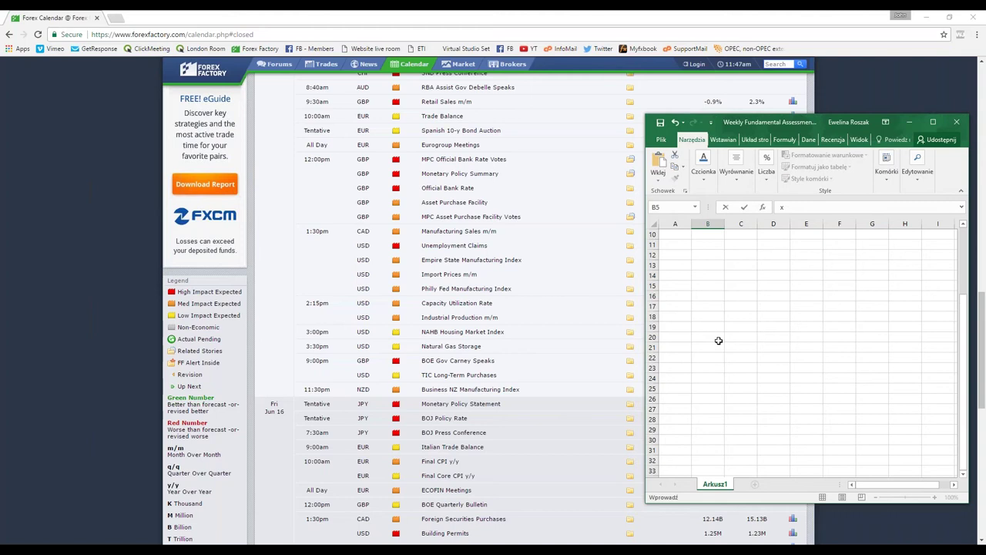
scroll(739, 300, up, 3)
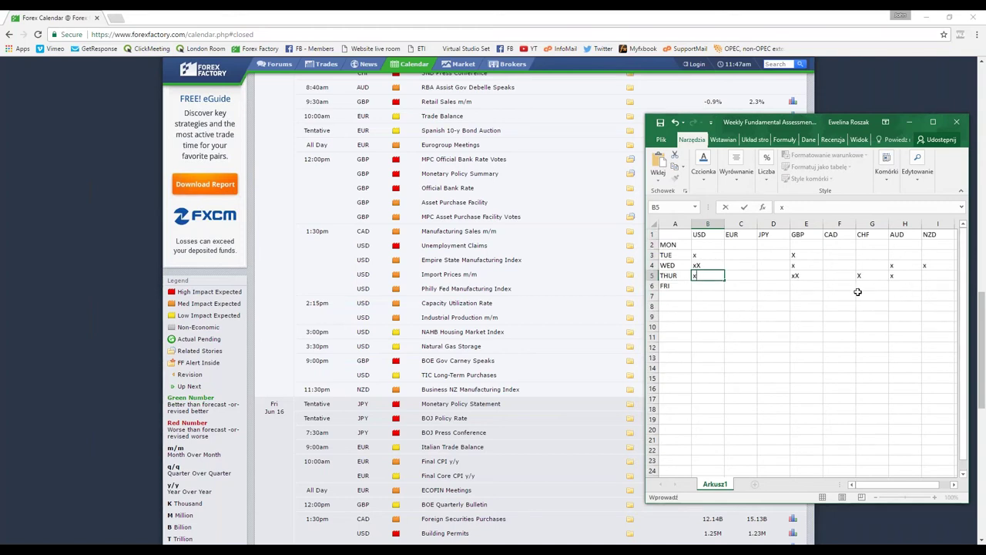
click(778, 289)
text(X)
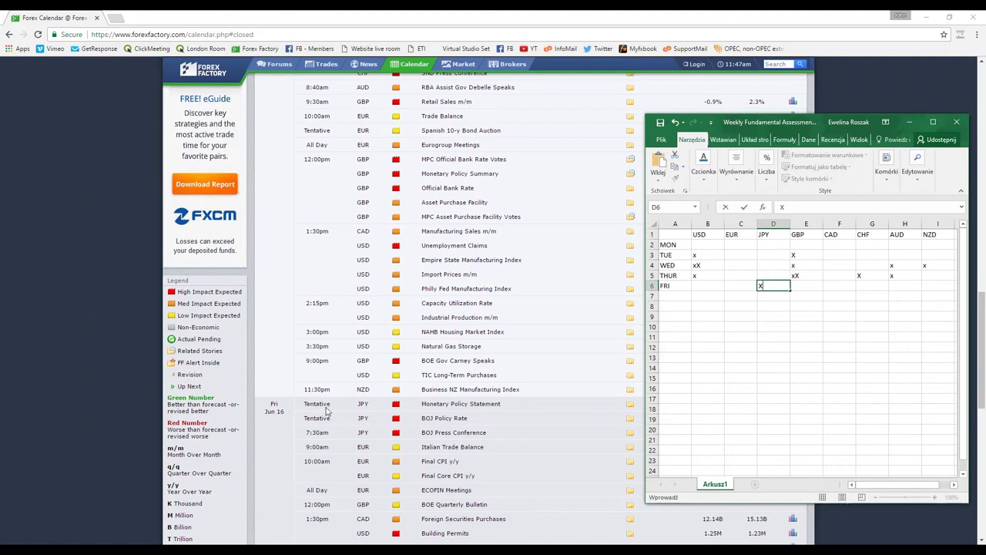
Switch to the USDOLLAR H4 chart and move the assessment sheet over it with all weekday rows in view.
scroll(801, 347, down, 1)
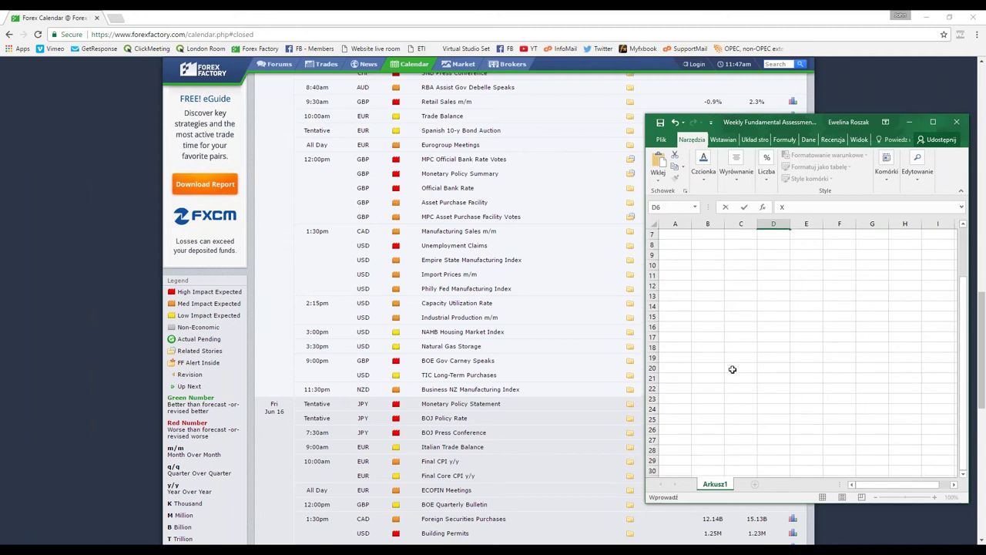
drag(983, 331, 981, 98)
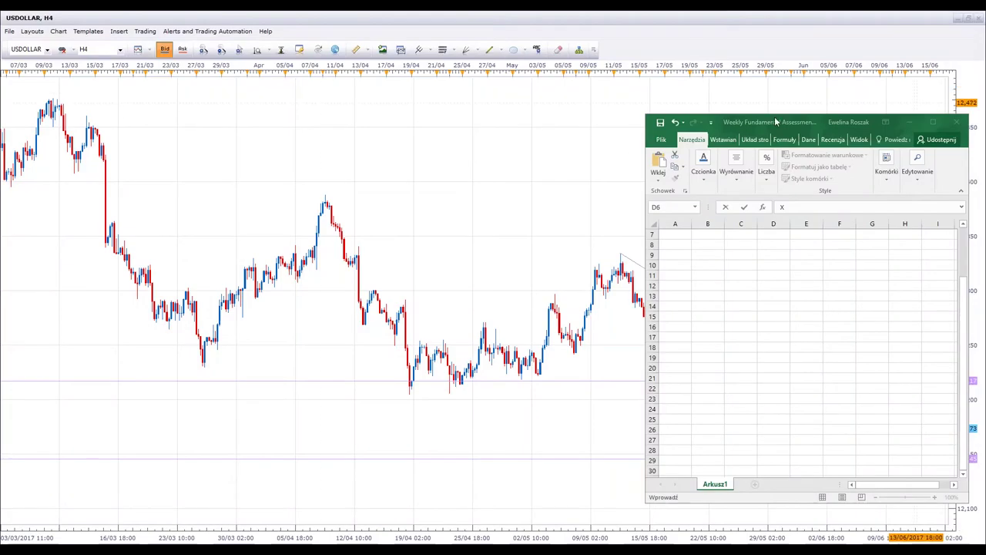
drag(776, 122, 370, 73)
scroll(486, 337, up, 2)
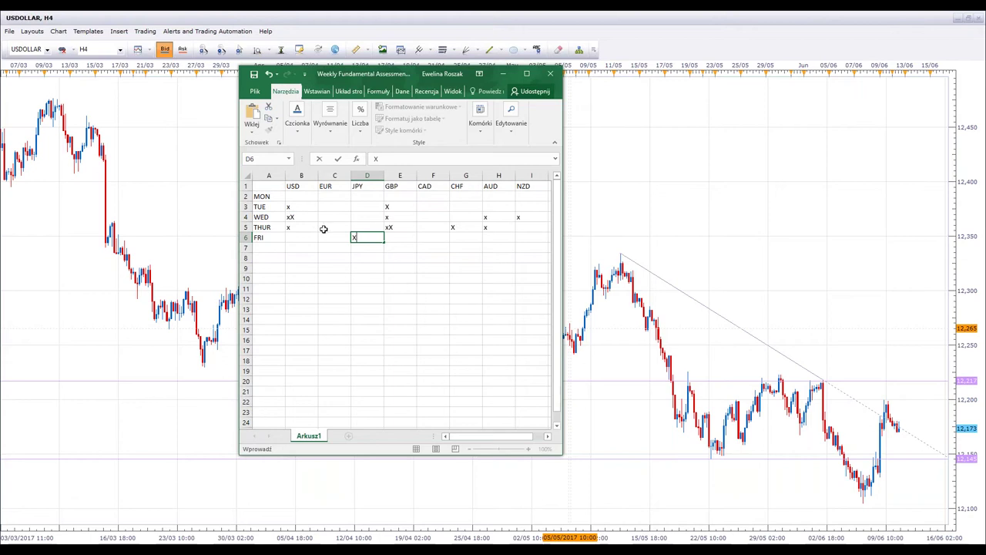
Confirm the FRI entry and review the marks for USD on WED, JPY on FRI, and GBP and CHF on THUR.
click(450, 287)
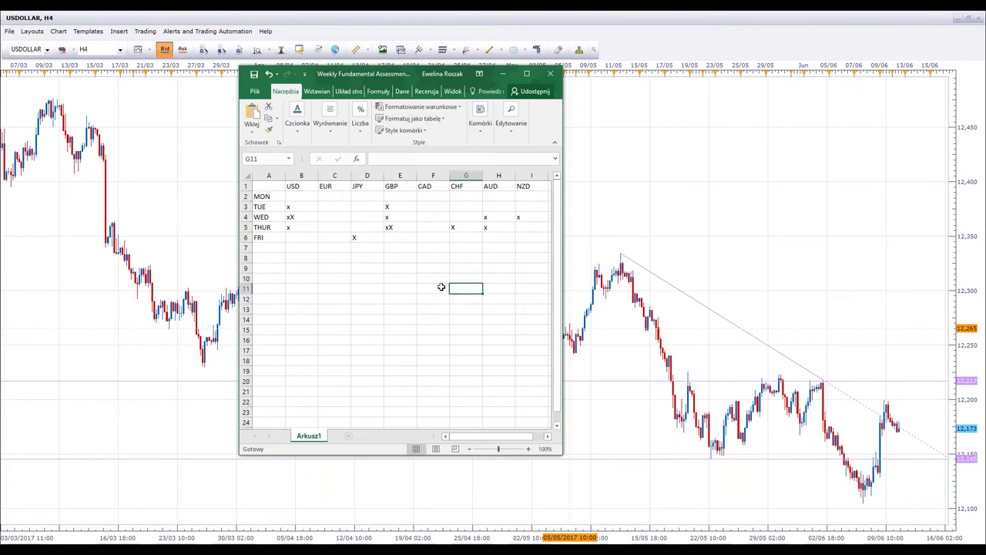
click(301, 220)
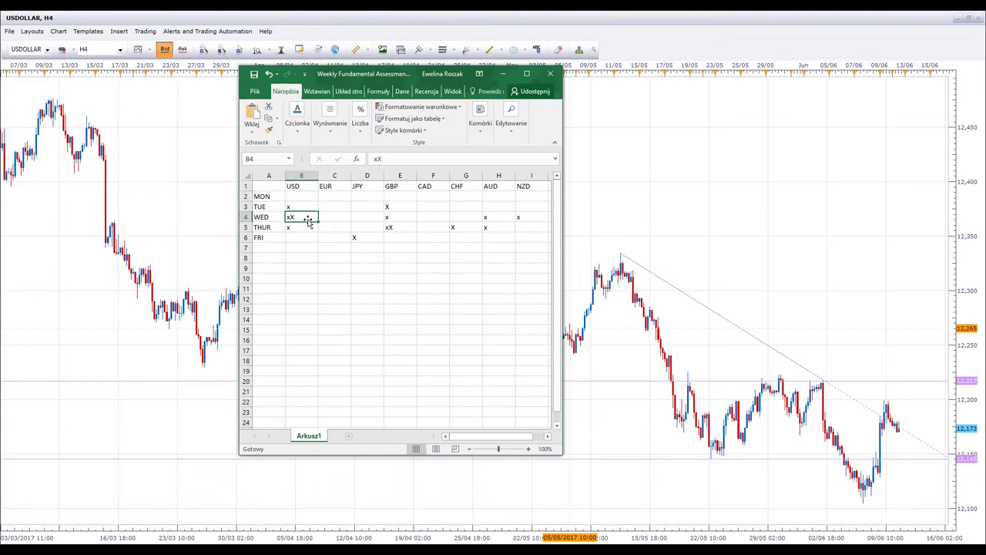
click(368, 240)
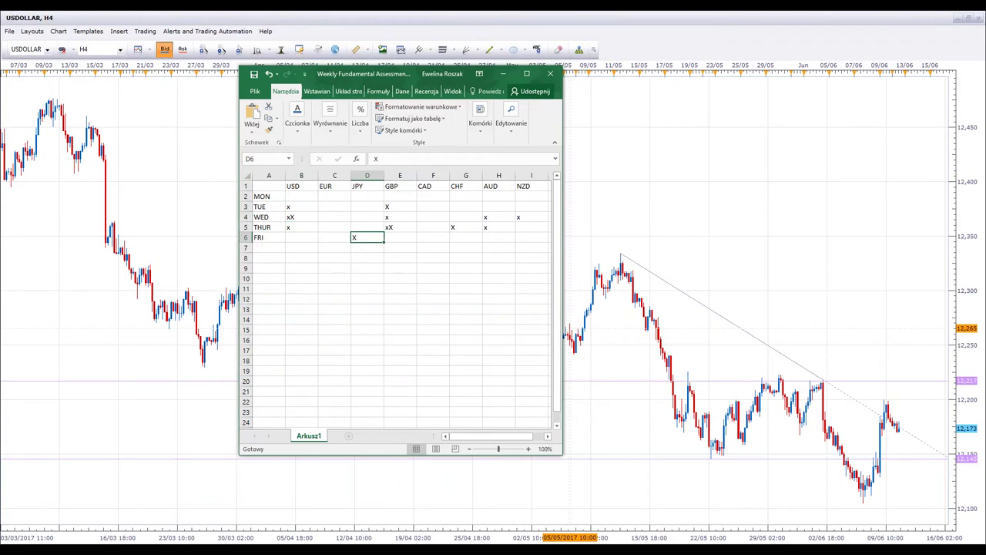
click(398, 228)
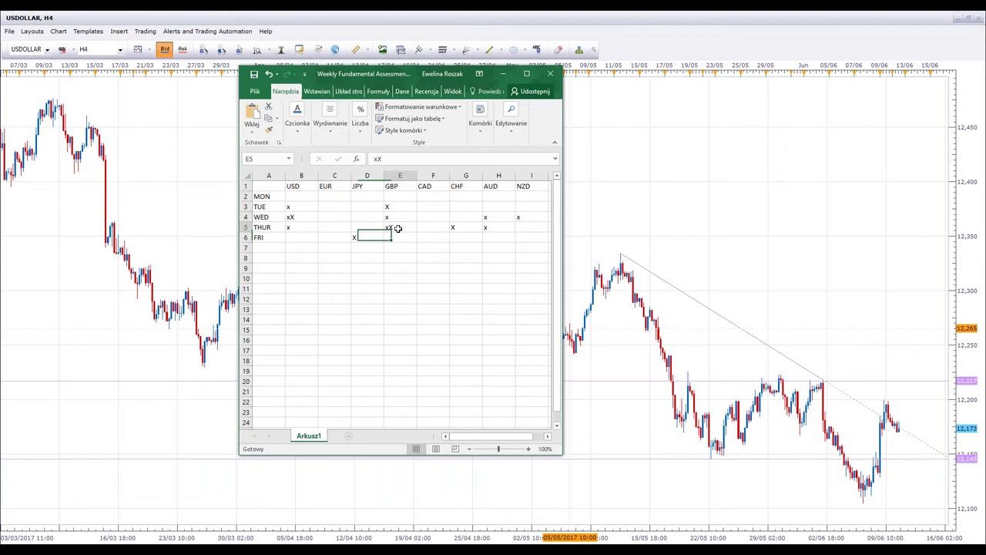
click(465, 228)
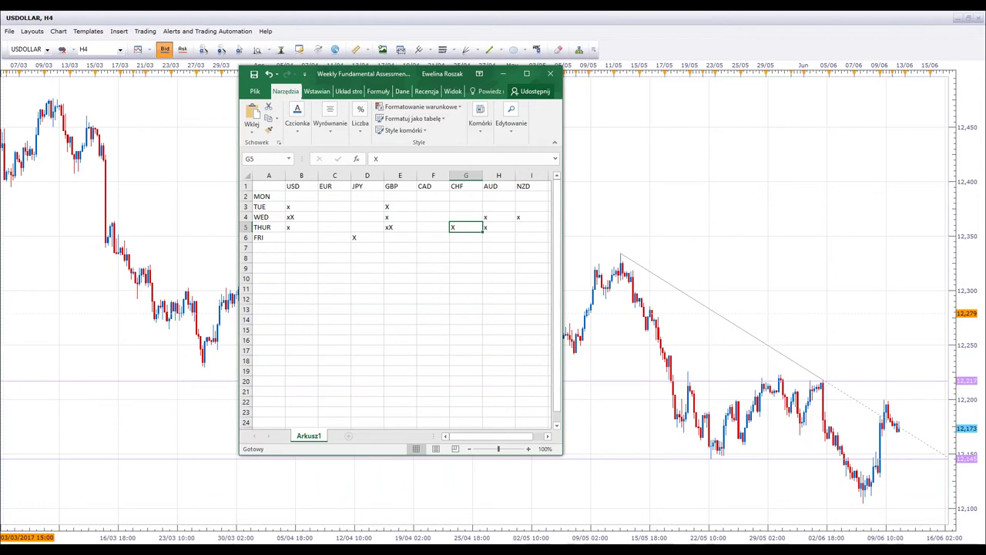
Circle the EUR and CAD columns on screen, draw an arrow to CAD labelled OIL, and clear the annotations.
click(231, 272)
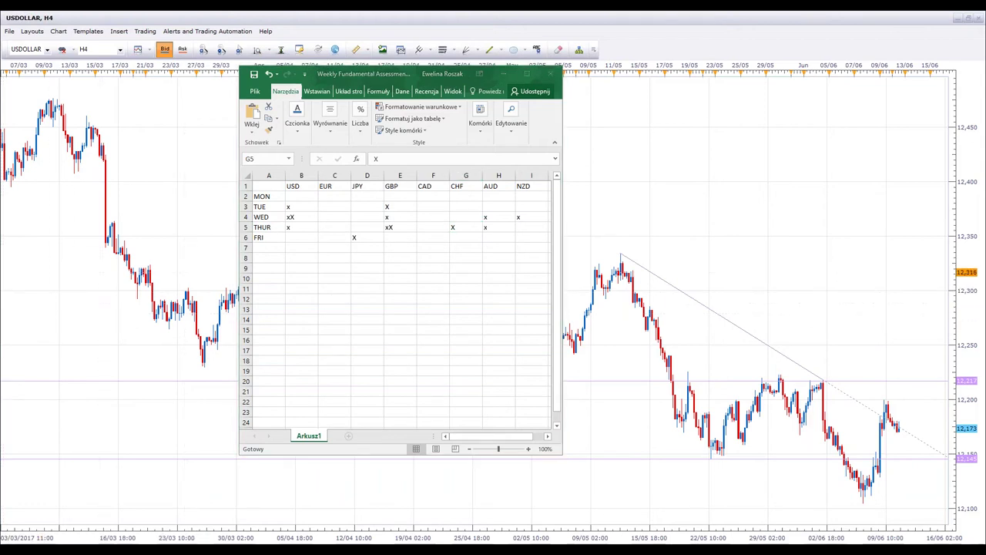
key(alt+Tab)
mouse_move(352, 191)
mouse_down()
mouse_move(323, 186)
mouse_move(317, 195)
mouse_move(331, 243)
mouse_move(353, 192)
mouse_up()
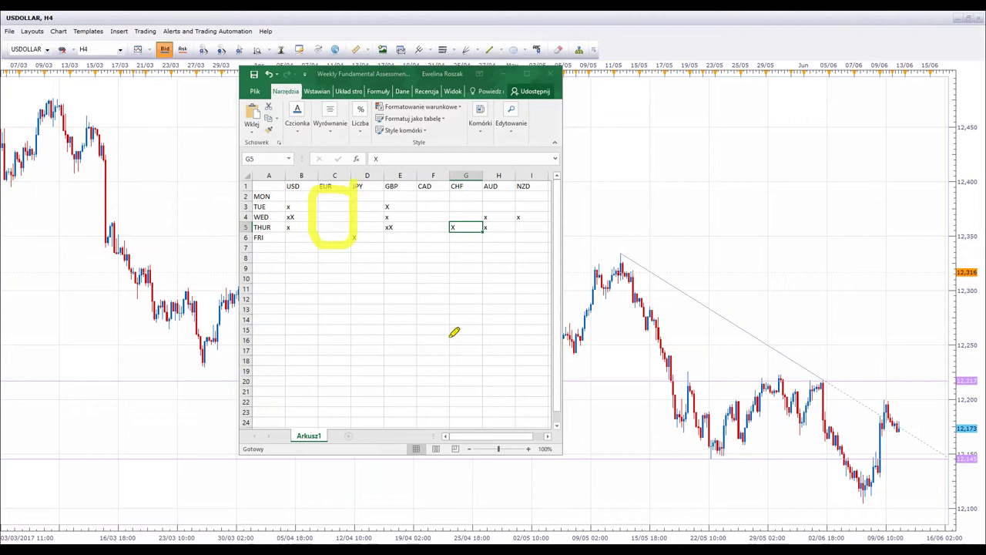
mouse_move(422, 181)
mouse_down()
mouse_move(421, 238)
mouse_move(447, 233)
mouse_move(448, 189)
mouse_move(420, 184)
mouse_up()
mouse_move(394, 359)
mouse_down()
mouse_move(438, 246)
mouse_move(459, 268)
mouse_up()
click(426, 263)
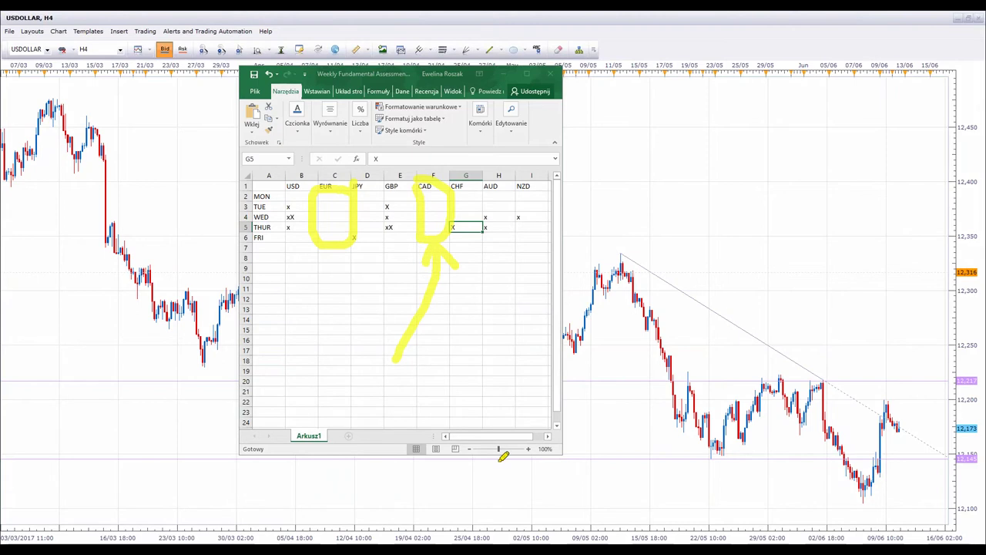
mouse_move(384, 378)
mouse_down()
mouse_move(374, 408)
mouse_move(392, 384)
mouse_move(471, 416)
mouse_up()
click(423, 381)
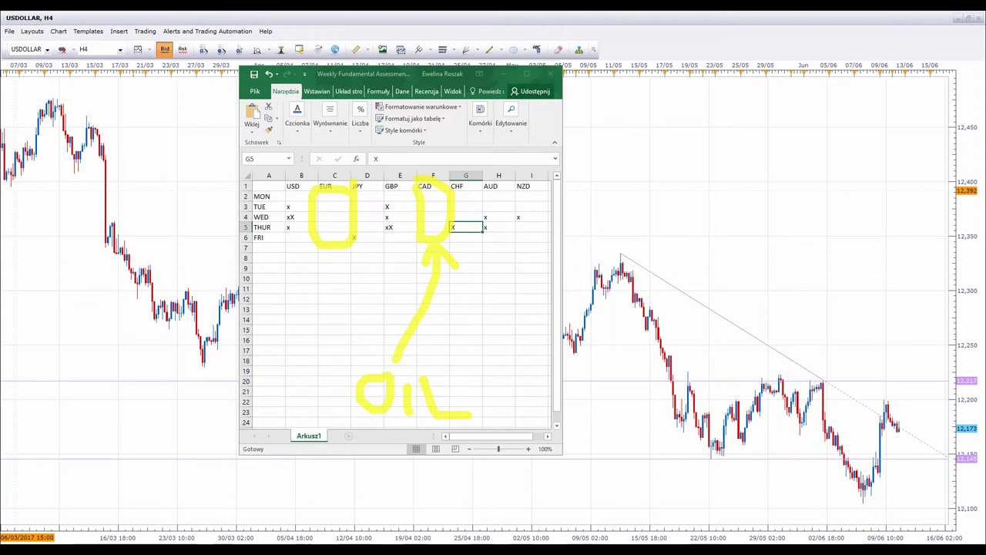
key(Escape)
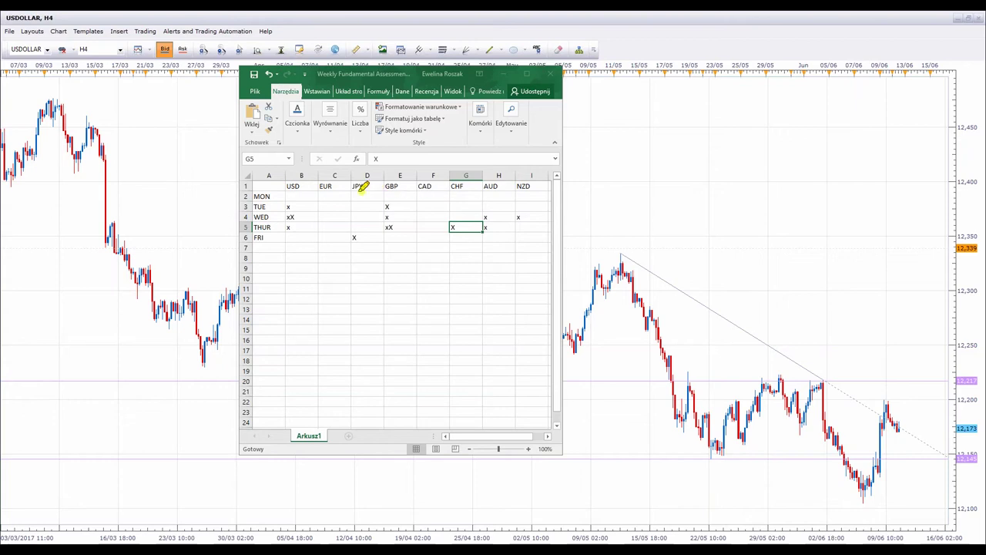
Circle JPY's empty weekday cells and its FRI mark, add an arrow and an I-shaped sketch, and clear the annotations.
mouse_move(354, 197)
mouse_down()
mouse_move(352, 221)
mouse_move(367, 231)
mouse_move(378, 223)
mouse_move(362, 190)
mouse_up()
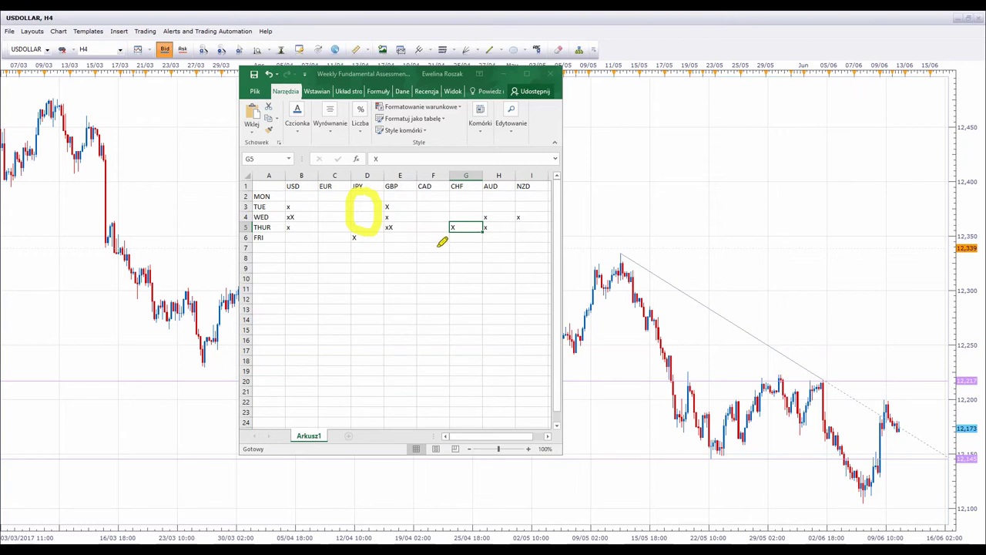
mouse_move(317, 281)
mouse_down()
mouse_move(347, 244)
mouse_move(355, 254)
mouse_up()
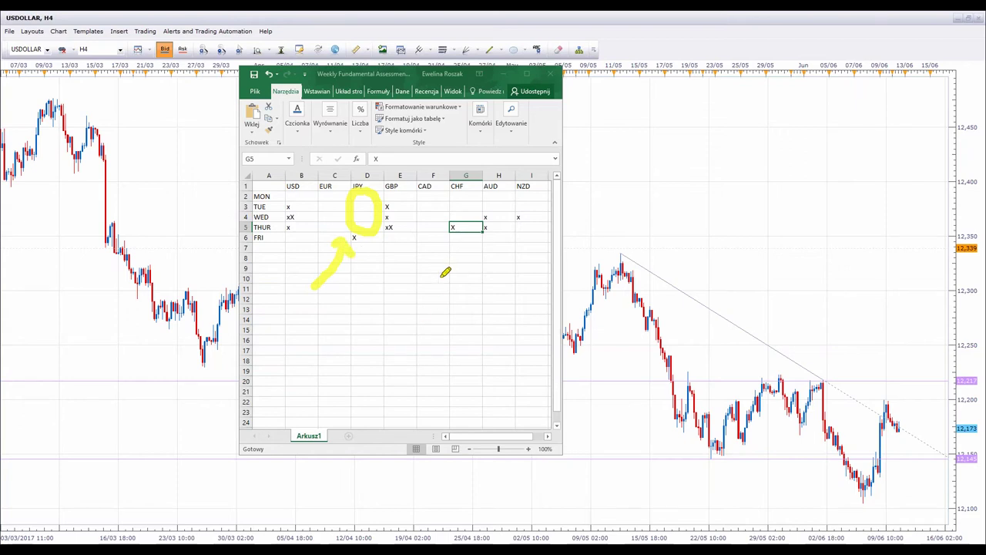
drag(430, 278, 428, 298)
mouse_move(359, 224)
mouse_down()
mouse_move(370, 243)
mouse_move(361, 230)
mouse_up()
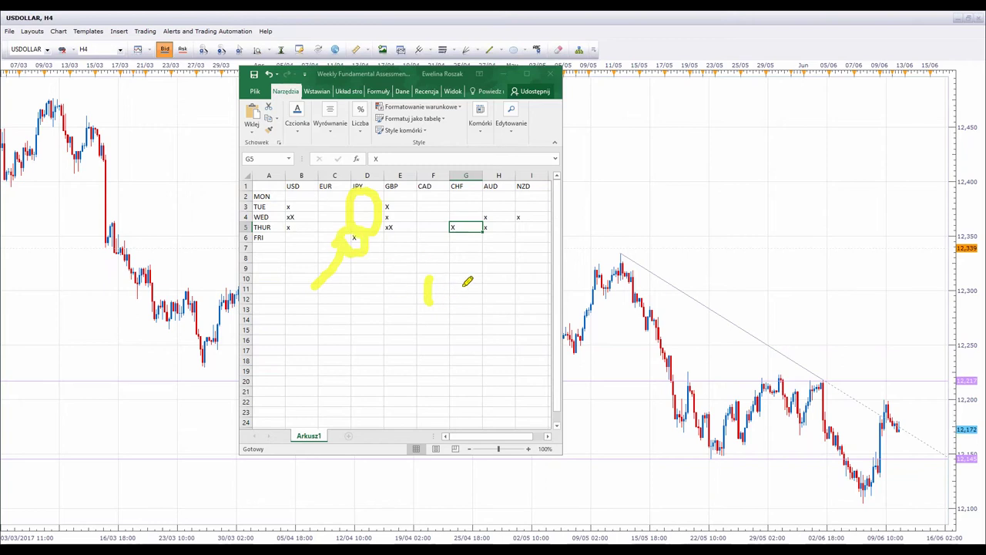
drag(404, 272, 462, 269)
drag(395, 300, 455, 299)
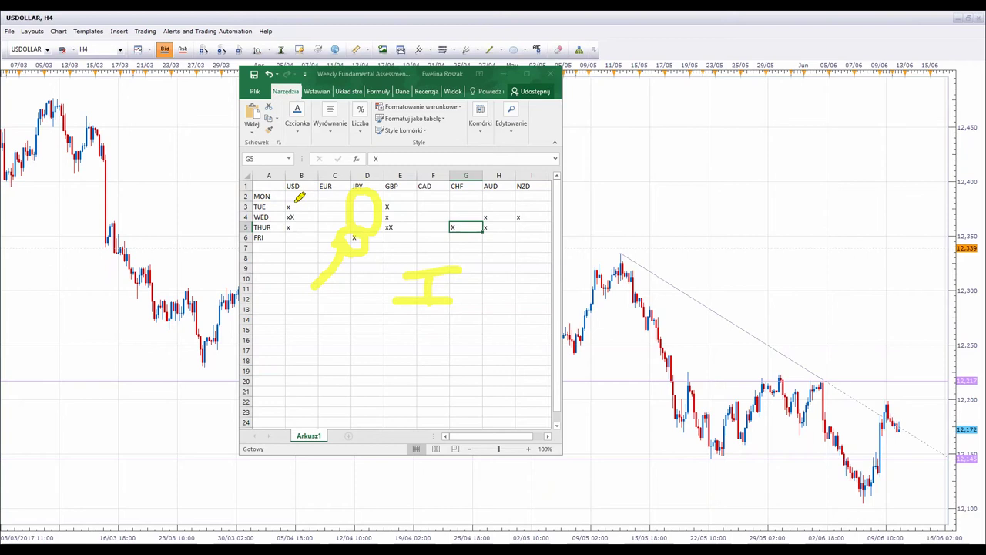
key(Escape)
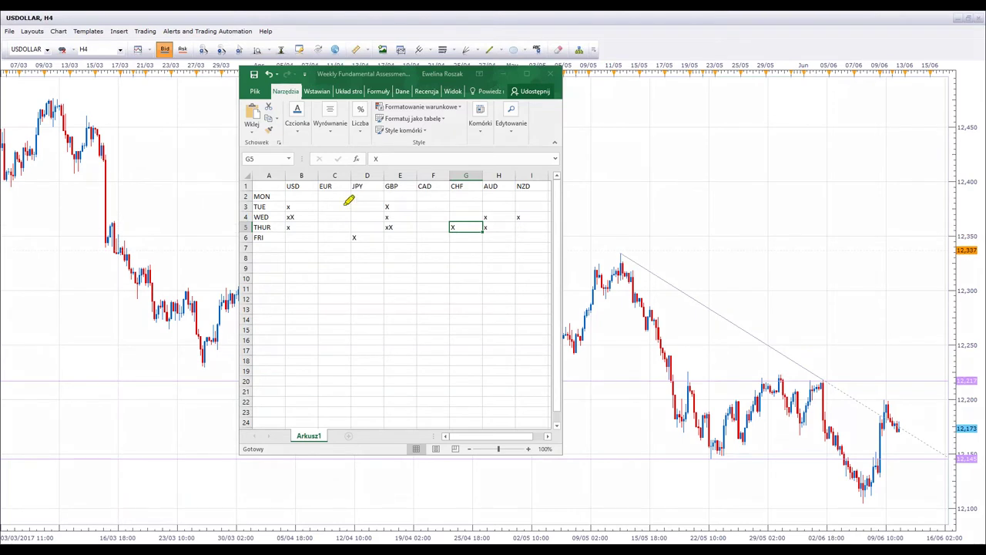
Highlight the EUR, CAD and AUD columns with circles and arrows, clear the annotations, and bring the USDOLLAR chart to the front.
mouse_move(325, 196)
mouse_down()
mouse_move(321, 229)
mouse_move(330, 233)
mouse_move(342, 193)
mouse_up()
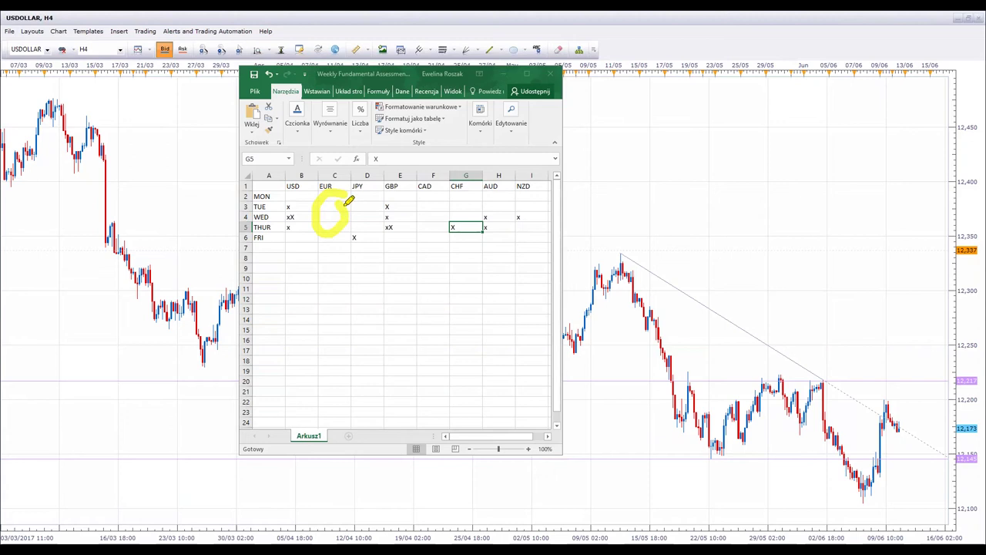
mouse_move(446, 189)
mouse_down()
mouse_move(421, 230)
mouse_move(432, 192)
mouse_move(467, 206)
mouse_up()
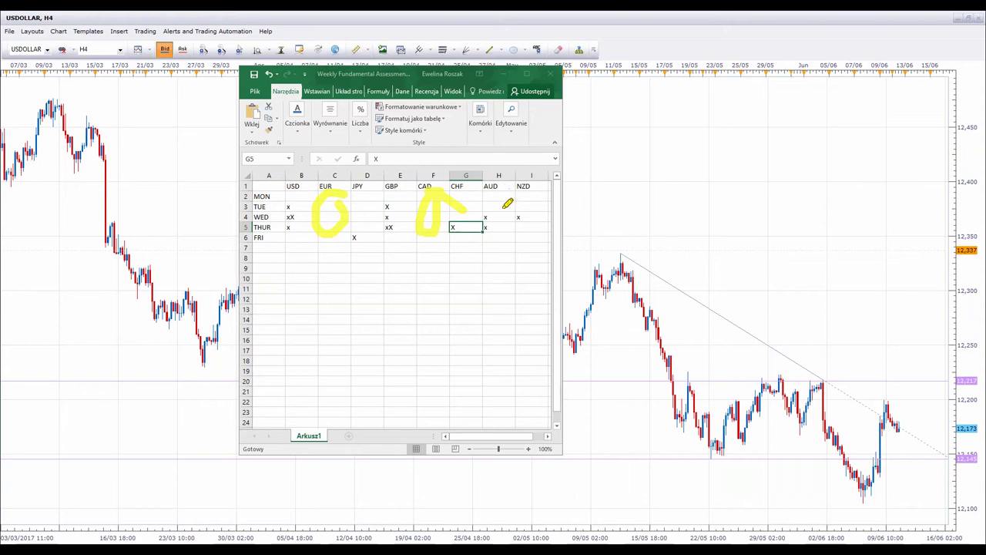
mouse_move(493, 216)
mouse_down()
mouse_move(484, 218)
mouse_move(498, 240)
mouse_move(502, 217)
mouse_up()
mouse_move(500, 163)
mouse_down()
mouse_move(499, 187)
mouse_move(513, 188)
mouse_up()
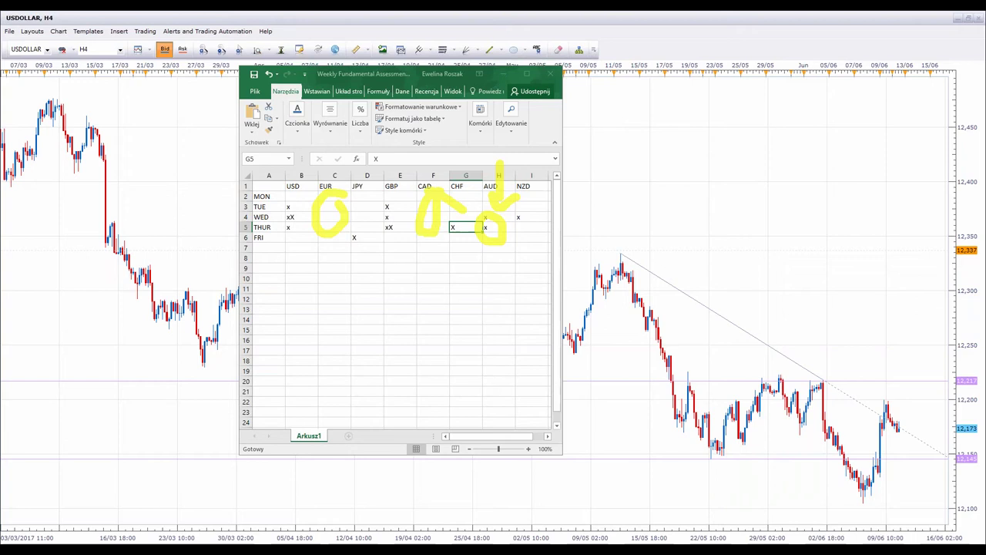
key(Escape)
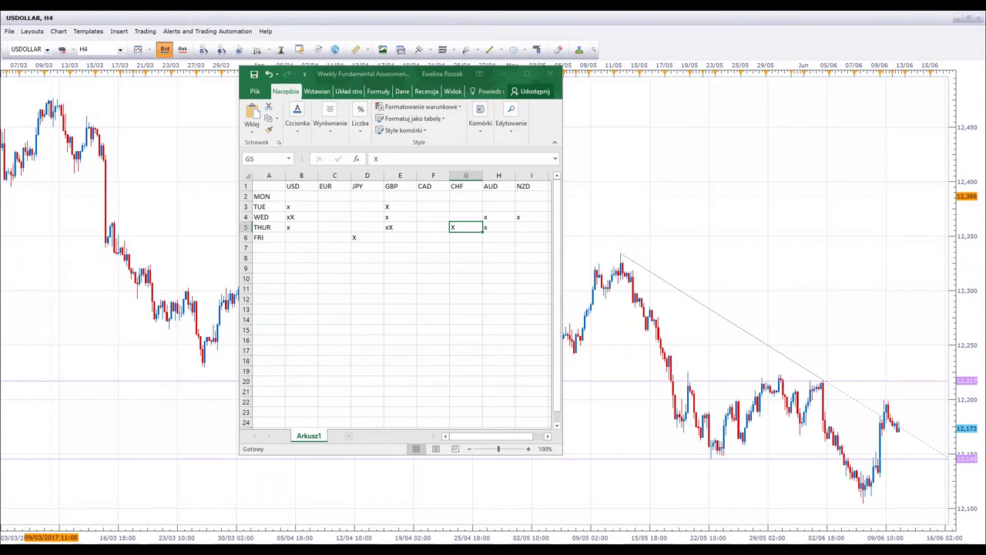
click(226, 178)
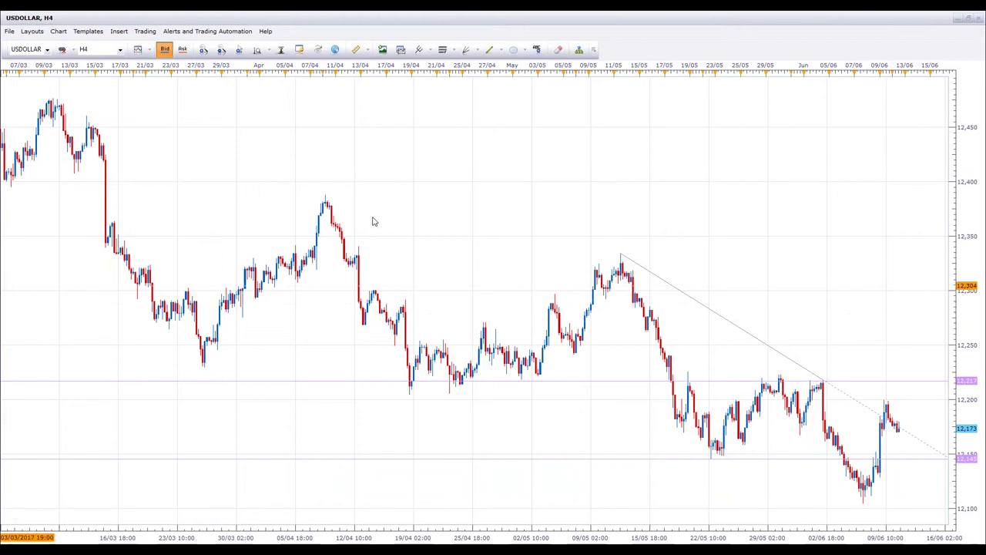
Write So on the USDOLLAR chart, draw a rising stroke and down arrows around the latest price, and clear the annotations.
drag(711, 256, 427, 145)
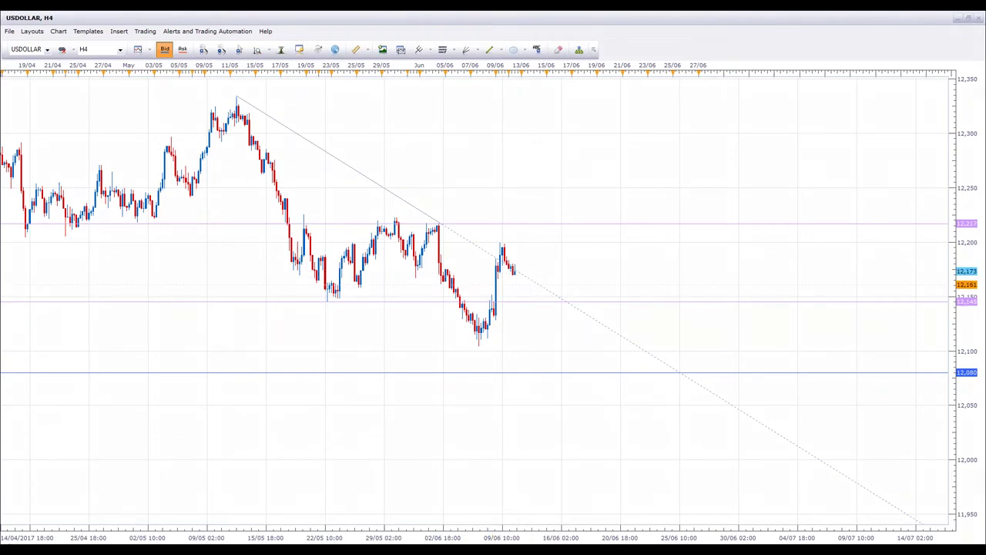
mouse_move(689, 223)
mouse_down()
mouse_move(691, 249)
mouse_move(733, 245)
mouse_move(728, 236)
mouse_up()
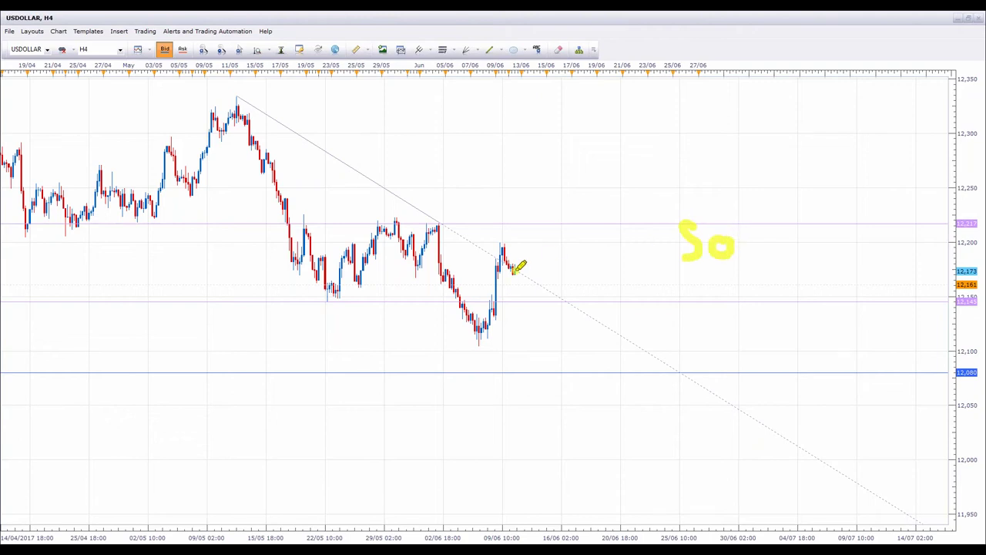
drag(514, 269, 530, 225)
mouse_move(615, 256)
mouse_down()
mouse_move(615, 304)
mouse_move(633, 284)
mouse_up()
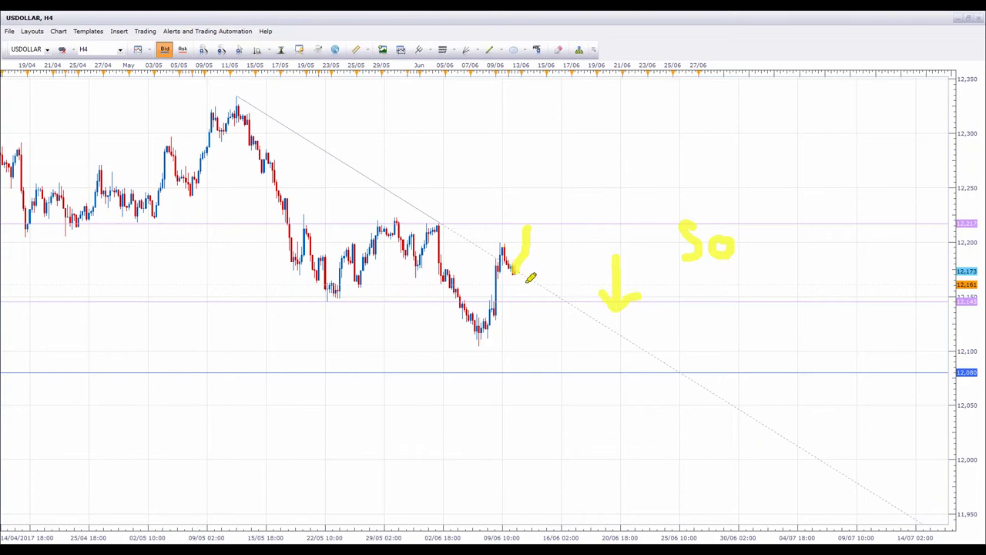
mouse_move(517, 270)
mouse_down()
mouse_move(518, 327)
mouse_move(534, 313)
mouse_up()
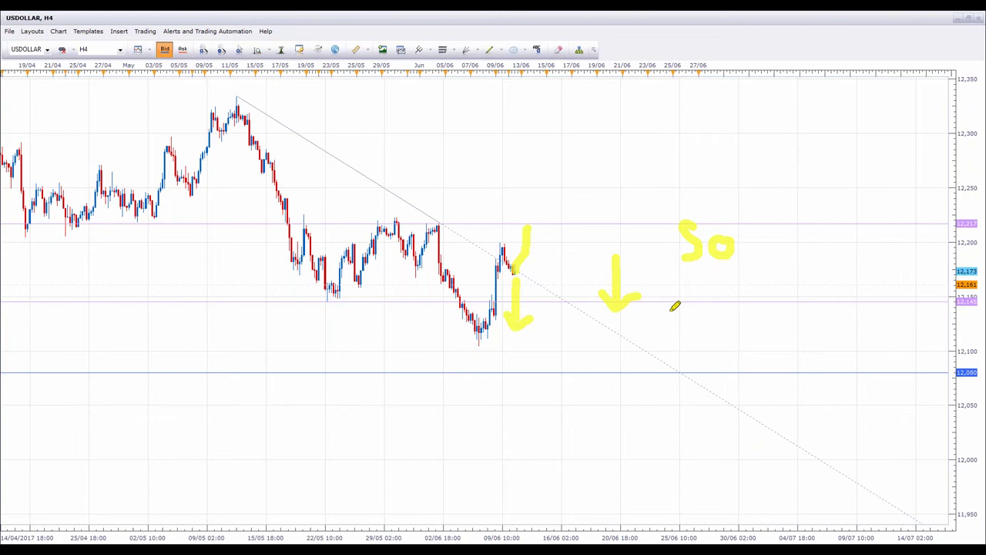
drag(683, 317, 678, 284)
key(Escape)
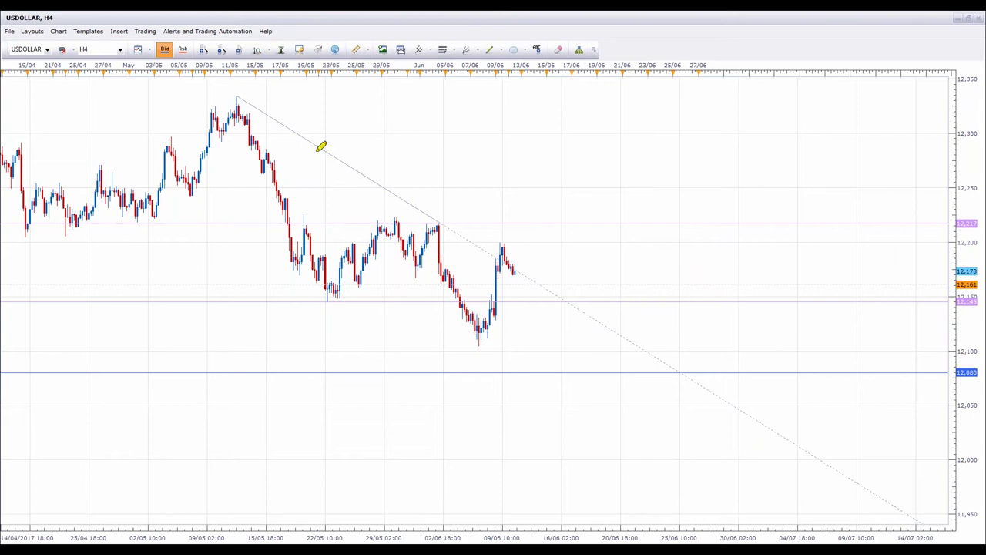
Highlight the descending USDOLLAR trendline, clear the highlight, and place a parallel copy of the line along the May lows to form a channel.
mouse_move(232, 96)
mouse_down()
mouse_move(393, 182)
mouse_move(629, 339)
mouse_up()
key(Escape)
click(354, 171)
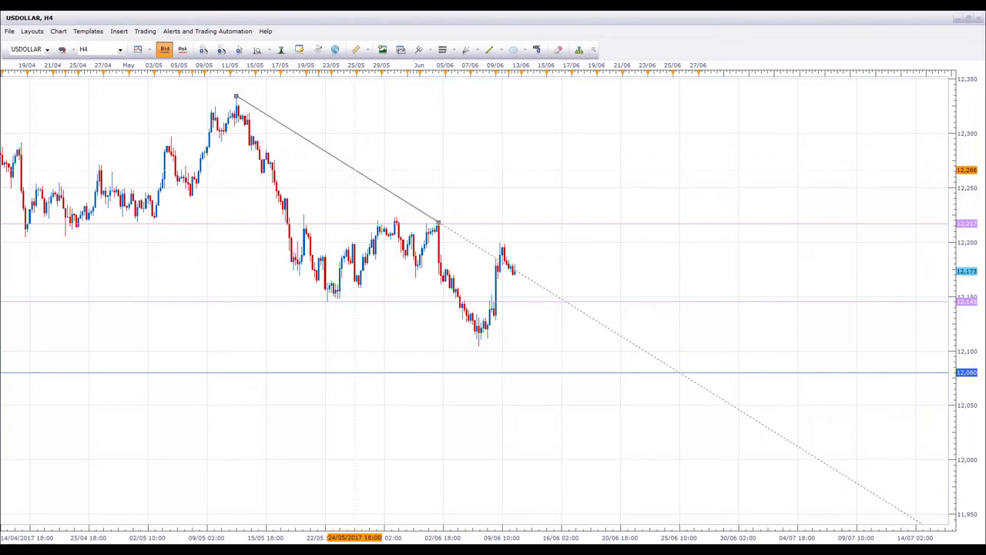
drag(355, 171, 386, 313)
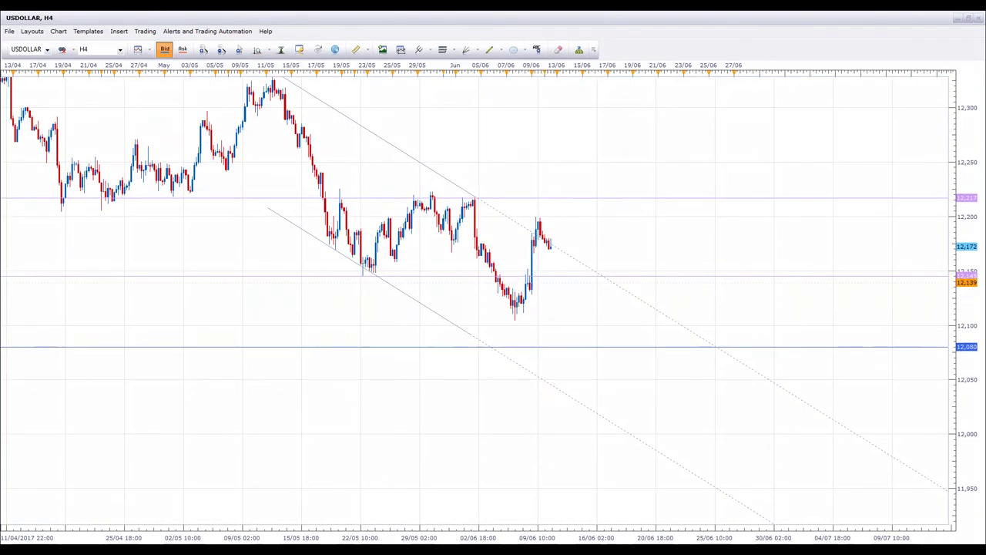
Trace the price swings inside the descending channel, circle the H4 timeframe, and clear the annotations.
mouse_move(282, 90)
mouse_down()
mouse_move(323, 185)
mouse_move(379, 247)
mouse_move(443, 199)
mouse_move(523, 310)
mouse_up()
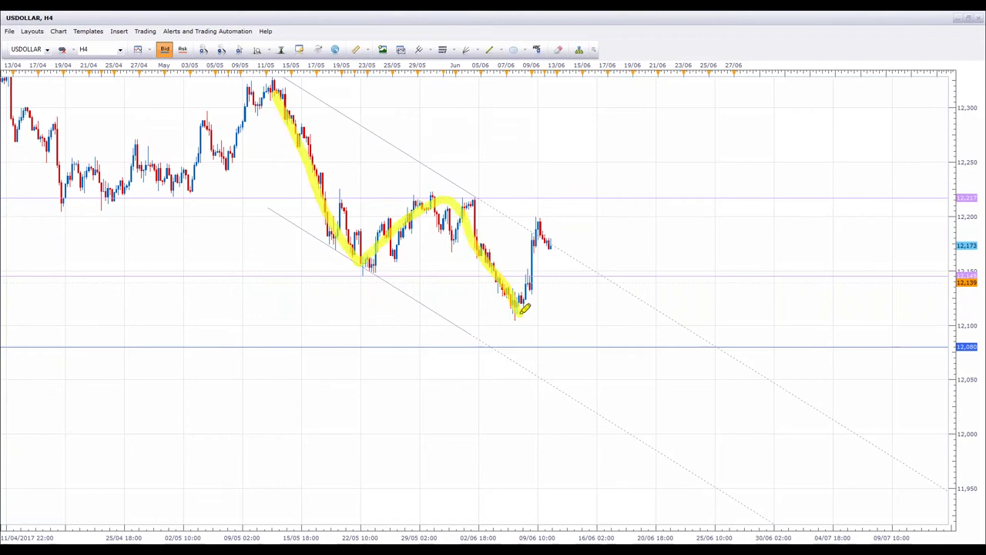
mouse_move(95, 33)
mouse_down()
mouse_move(74, 46)
mouse_move(77, 59)
mouse_move(99, 43)
mouse_up()
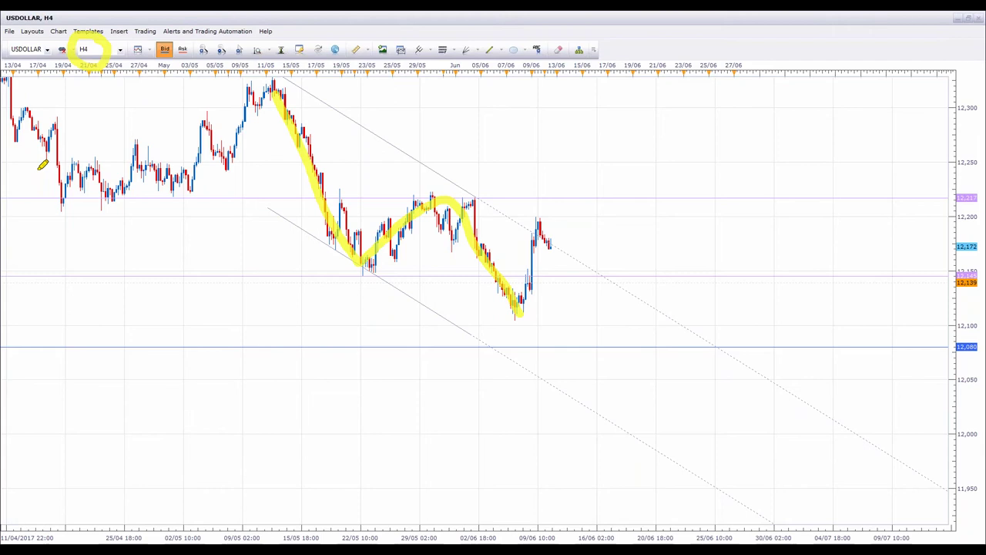
key(Escape)
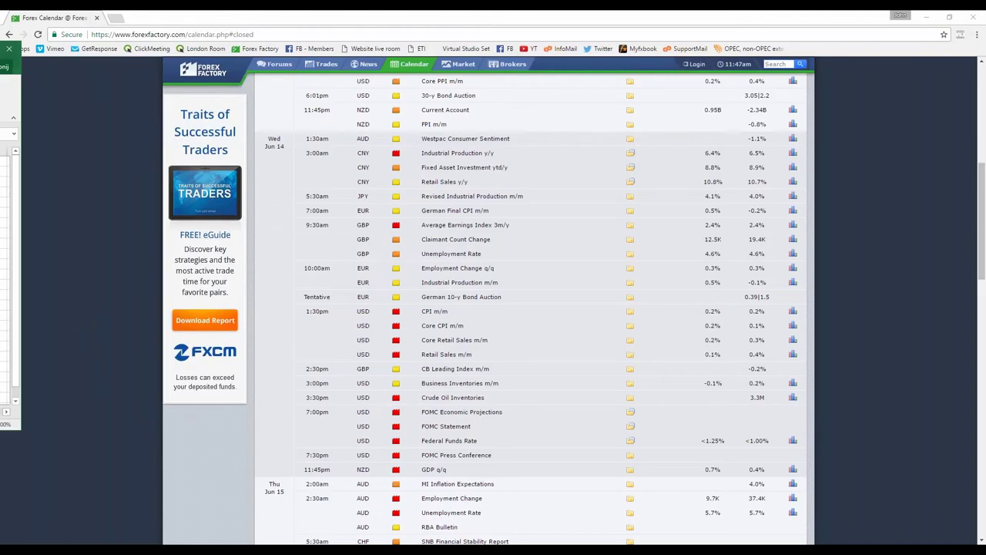
Switch to the Forex Factory calendar, bring the assessment sheet beside it, and highlight the Wednesday Crude Oil Inventories entry.
drag(11, 48, 605, 64)
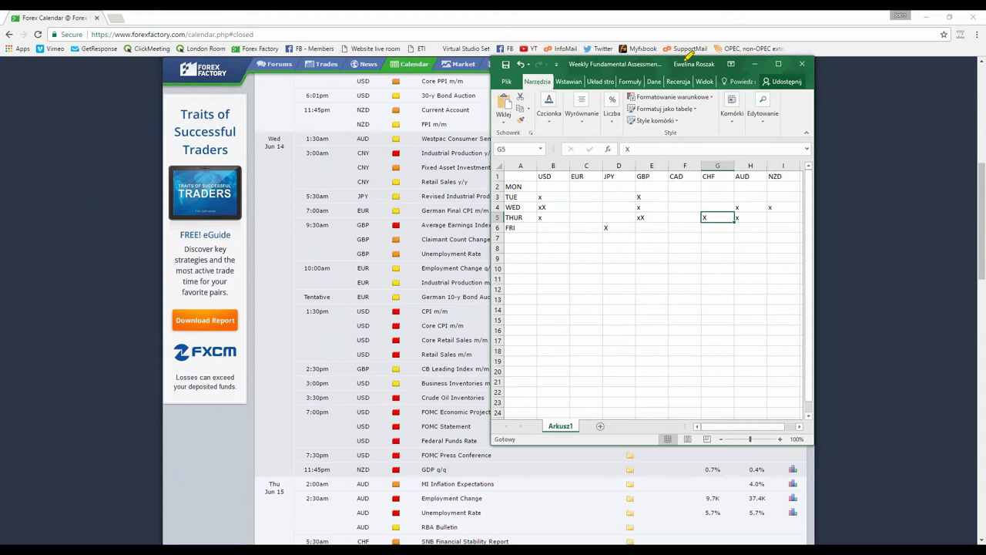
mouse_move(422, 389)
mouse_down()
mouse_move(464, 414)
mouse_move(462, 382)
mouse_up()
drag(370, 383, 362, 392)
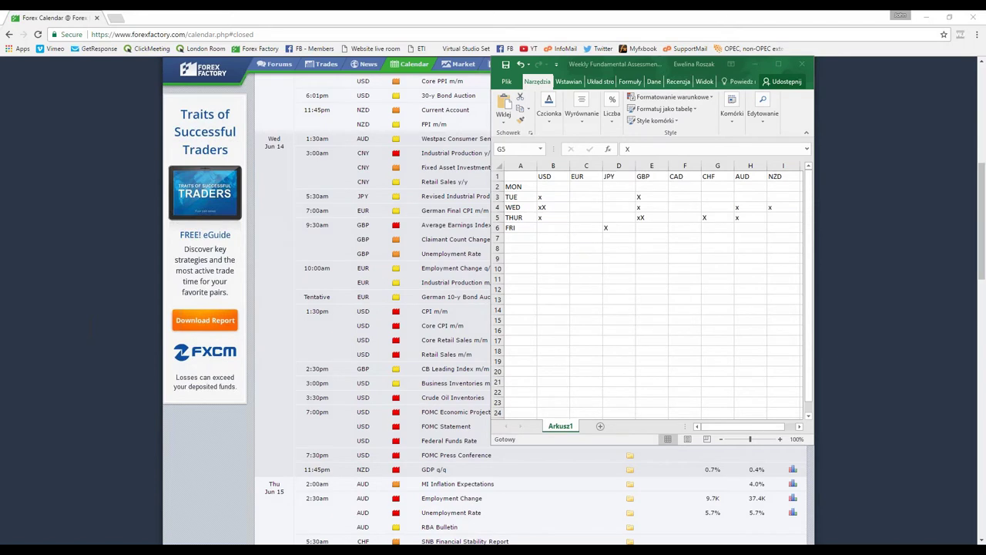
Enter x for CAD on WED in the assessment sheet, move the sheet aside, and return to the USDOLLAR chart.
double_click(684, 207)
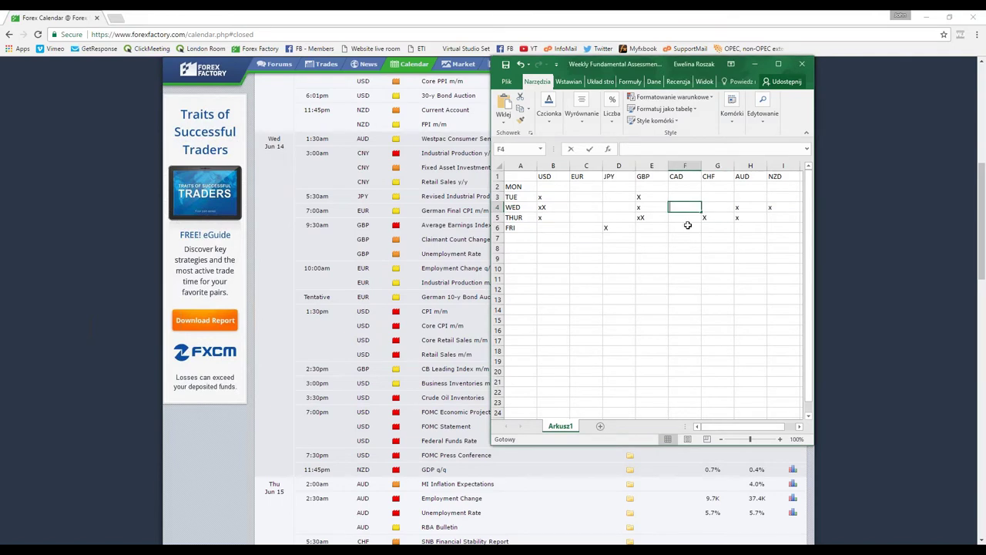
text(x)
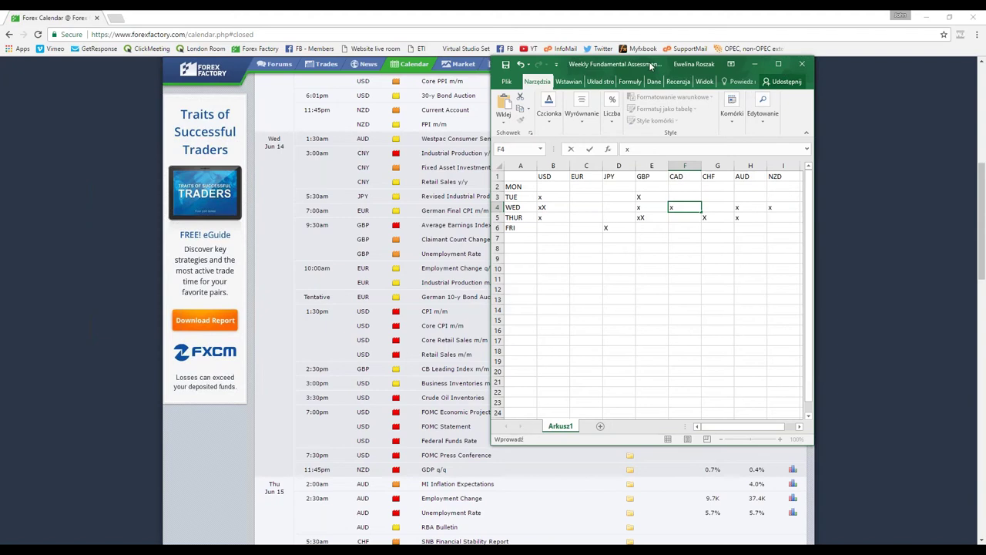
drag(651, 66, 0, 62)
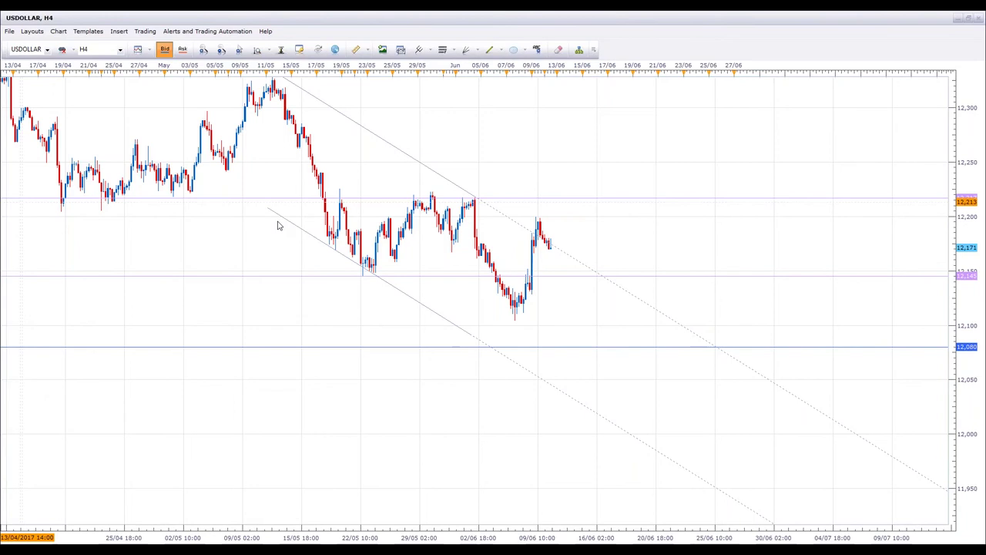
Trace the drop, rising flag and breakdown on USDOLLAR, mark the lower purple level with a projected fall to 12,080, and clear the annotations.
drag(635, 142, 585, 143)
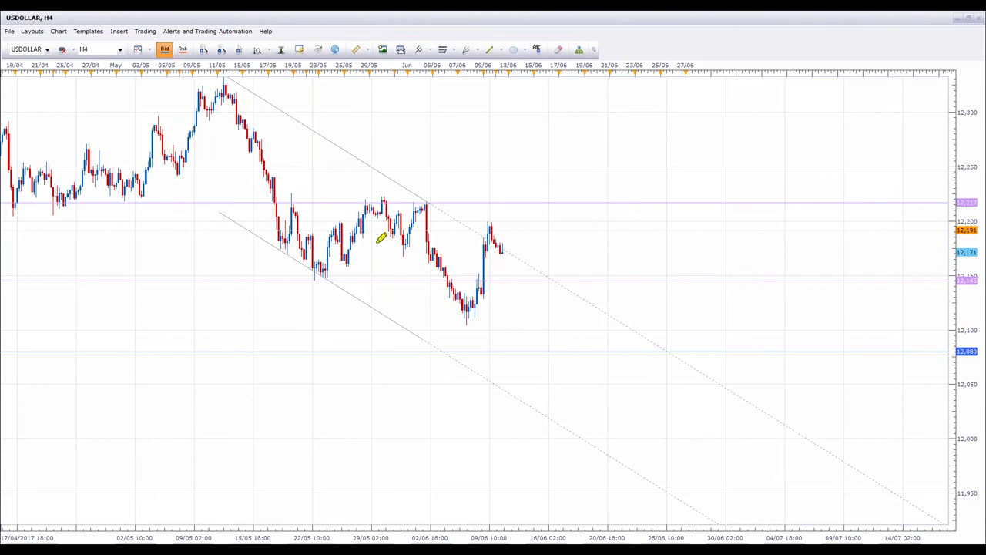
mouse_move(236, 100)
mouse_down()
mouse_move(305, 284)
mouse_move(458, 225)
mouse_up()
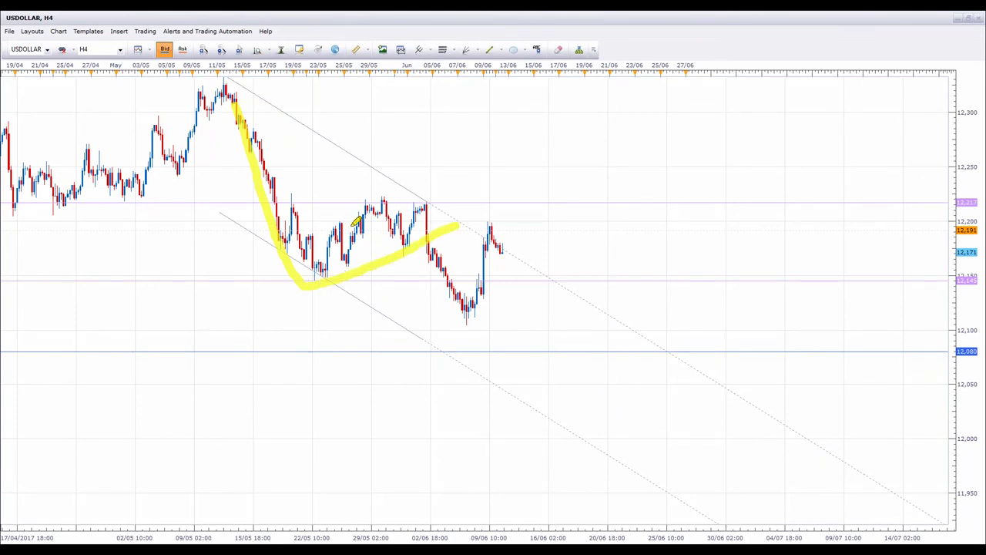
drag(299, 241, 421, 199)
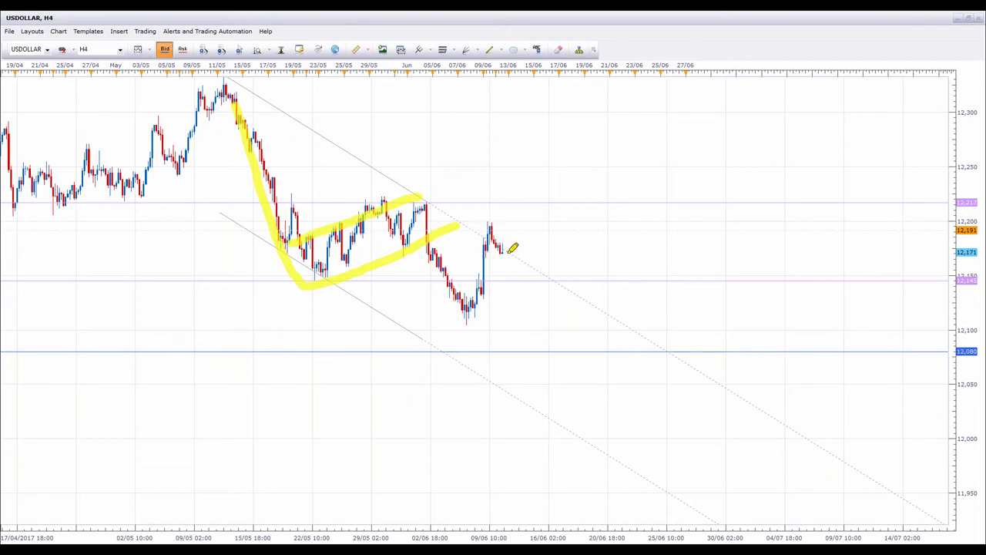
drag(424, 207, 472, 305)
drag(411, 287, 525, 287)
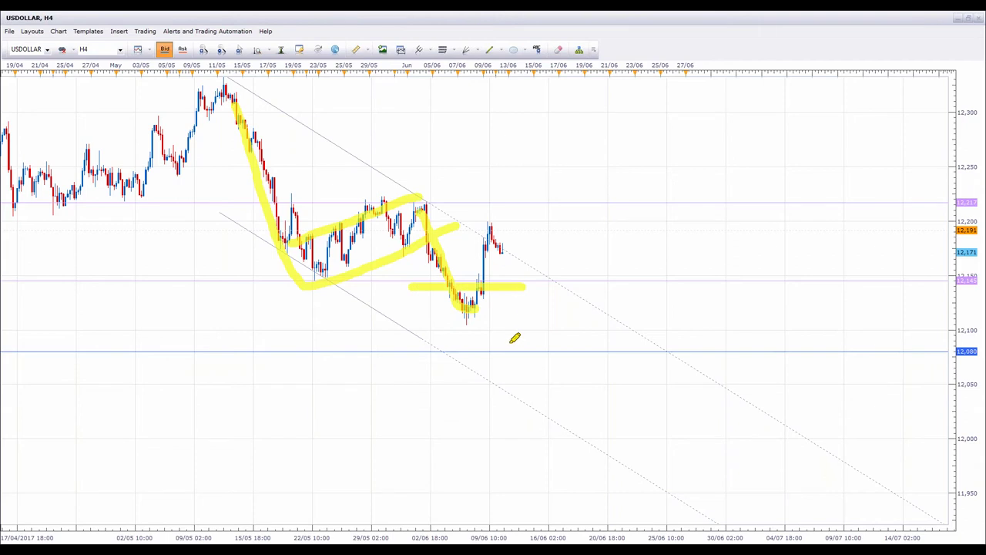
mouse_move(489, 284)
mouse_down()
mouse_move(511, 292)
mouse_move(532, 356)
mouse_up()
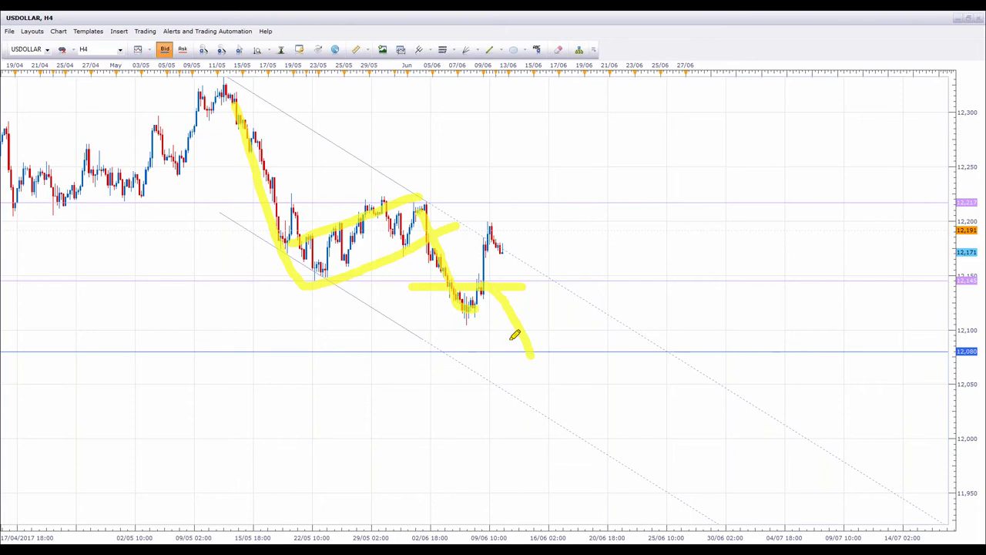
drag(83, 252, 222, 255)
click(220, 239)
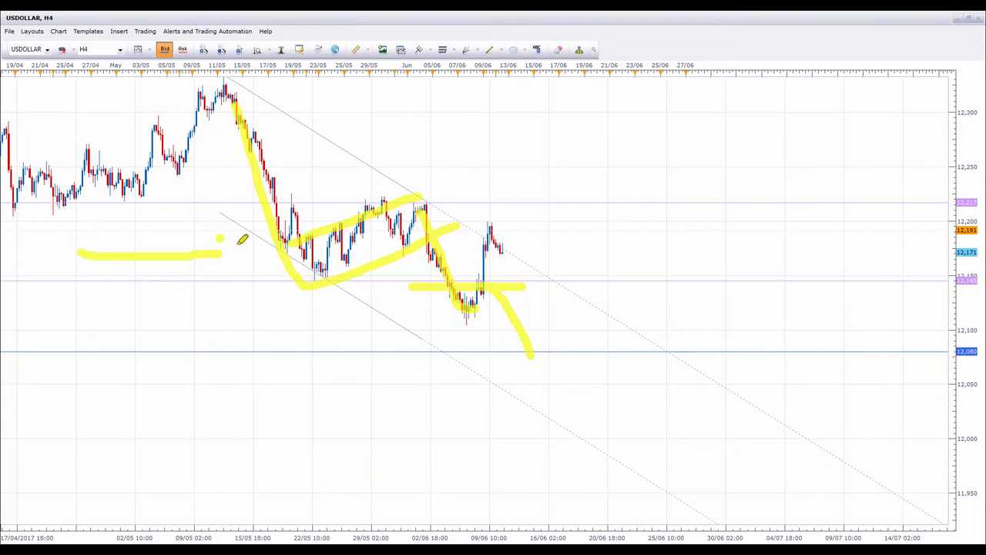
key(Escape)
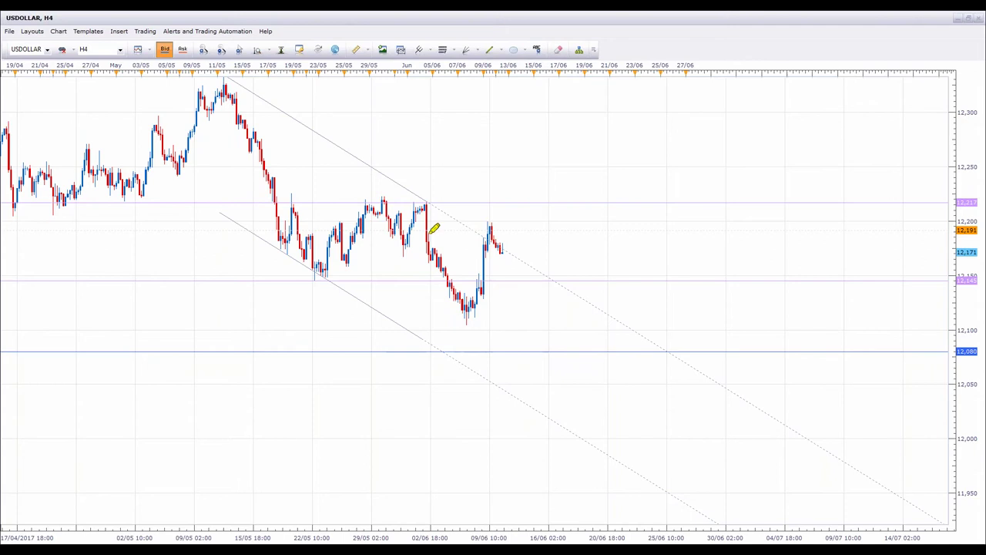
Highlight the June rebound, clear it, trace the decline, rebound and projected fall to a circled target at 12,080, and mark the latest price.
mouse_move(470, 311)
mouse_down()
mouse_move(488, 280)
mouse_move(478, 282)
mouse_move(493, 285)
mouse_move(487, 228)
mouse_up()
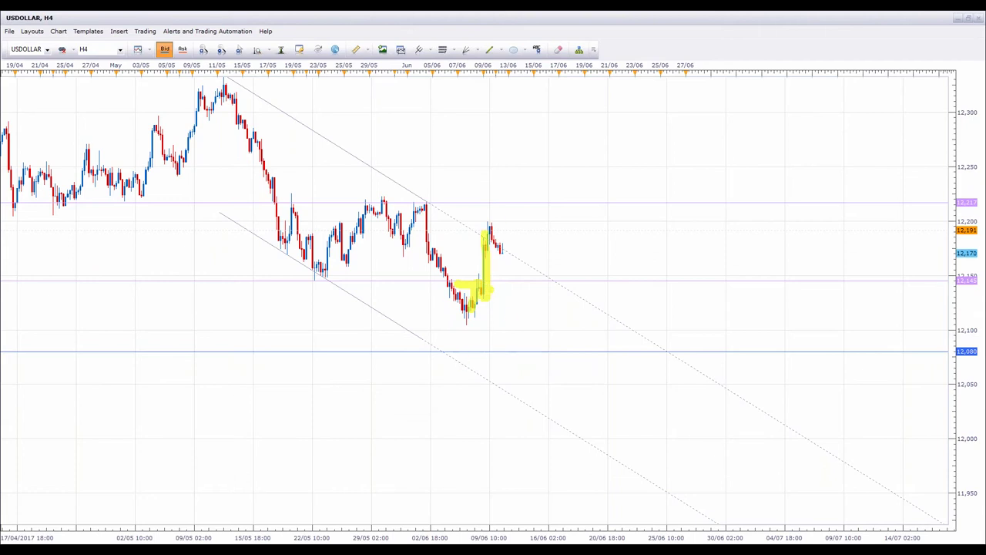
key(Escape)
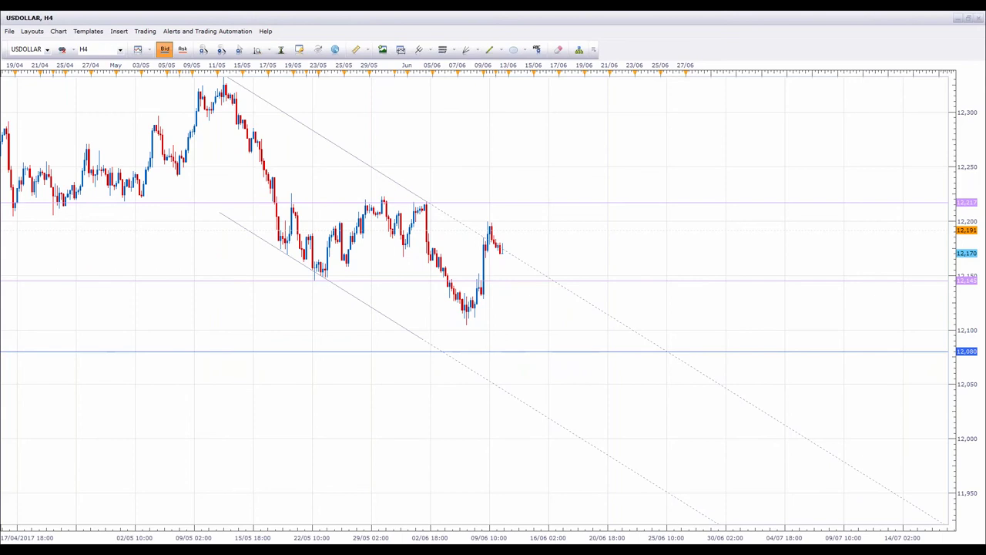
mouse_move(426, 208)
mouse_down()
mouse_move(454, 293)
mouse_move(497, 245)
mouse_move(526, 290)
mouse_move(530, 340)
mouse_up()
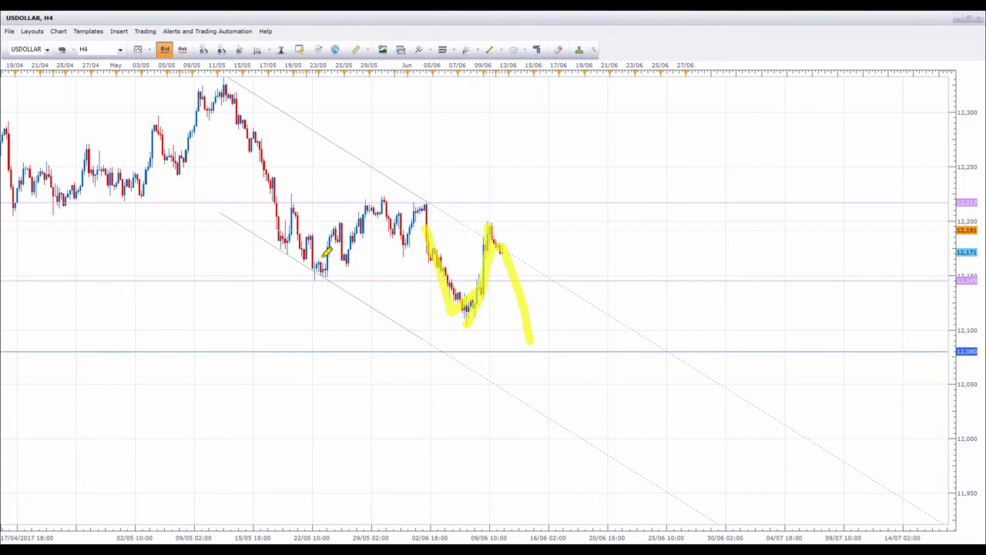
mouse_move(420, 206)
mouse_down()
mouse_move(459, 286)
mouse_move(490, 280)
mouse_move(505, 235)
mouse_move(546, 362)
mouse_move(532, 338)
mouse_up()
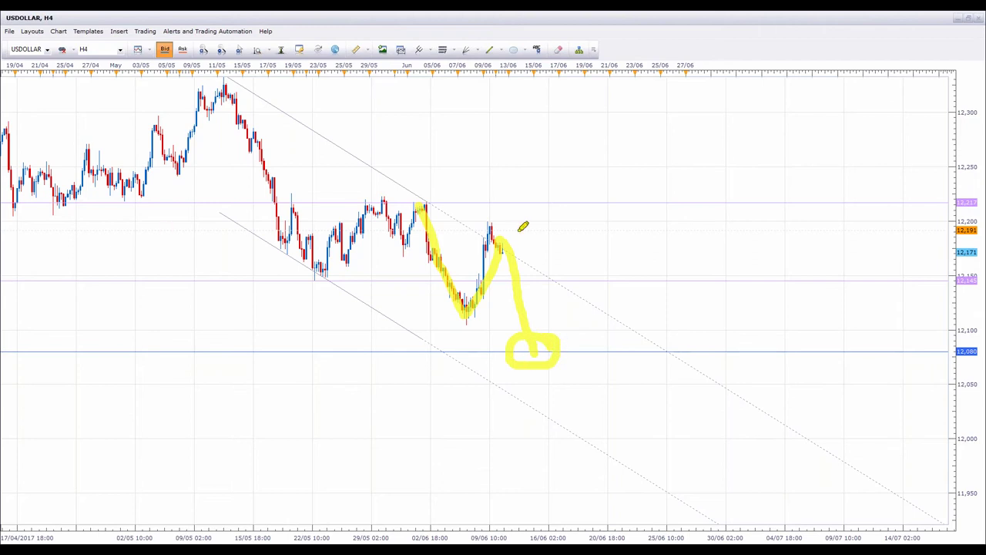
mouse_move(538, 176)
mouse_down()
mouse_move(504, 221)
mouse_move(500, 212)
mouse_move(521, 239)
mouse_up()
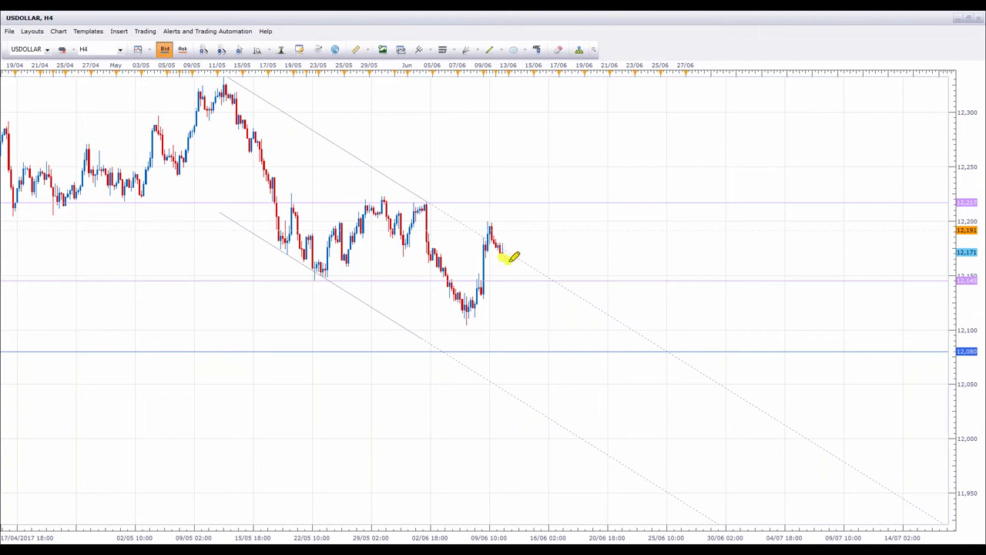
Sketch a retest of the broken trendline with rising and falling scenarios, add a horizontal line through the recent high, and clear the annotations.
mouse_move(512, 260)
mouse_down()
mouse_move(515, 234)
mouse_move(529, 226)
mouse_move(548, 269)
mouse_up()
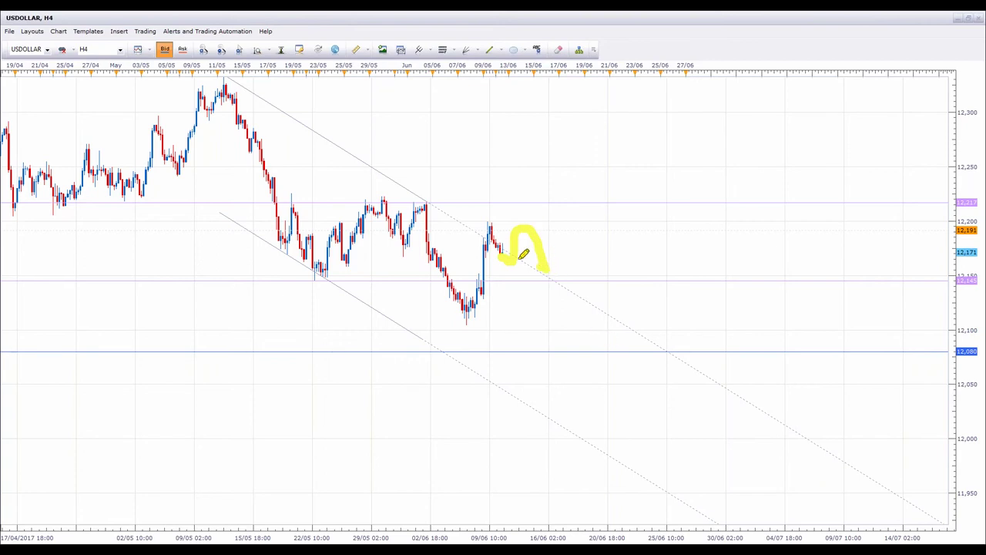
drag(551, 274, 575, 175)
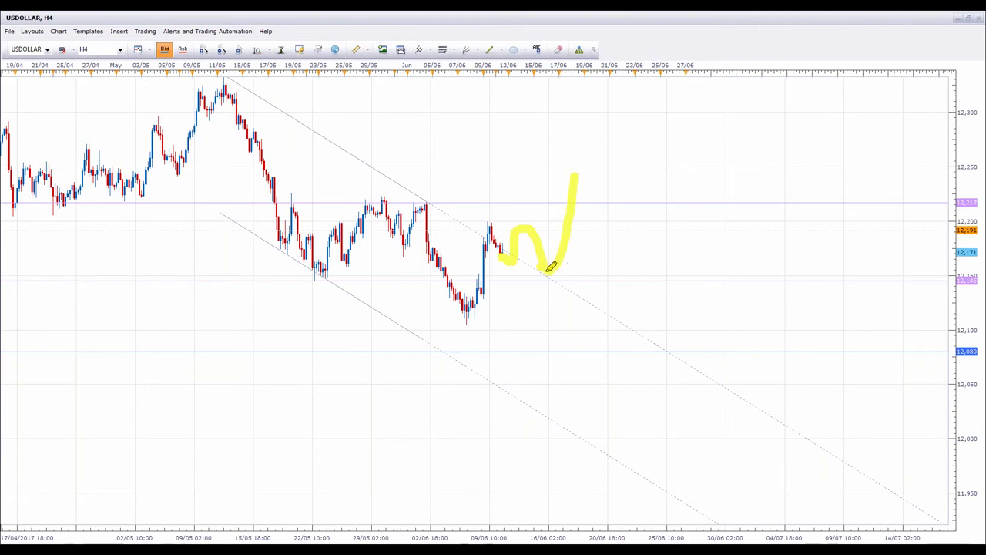
mouse_move(504, 257)
mouse_down()
mouse_move(531, 232)
mouse_move(545, 269)
mouse_move(557, 258)
mouse_move(567, 267)
mouse_move(624, 387)
mouse_up()
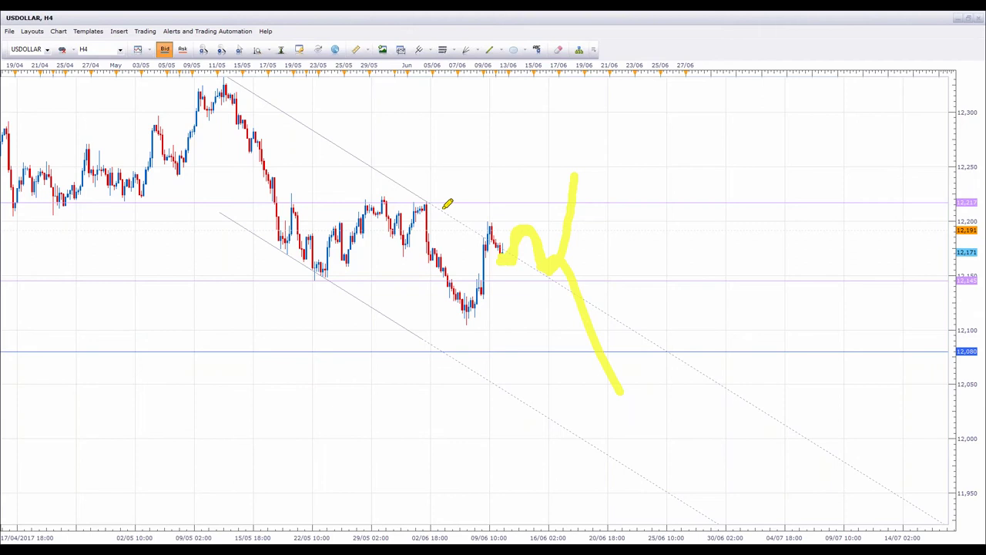
drag(424, 231, 627, 234)
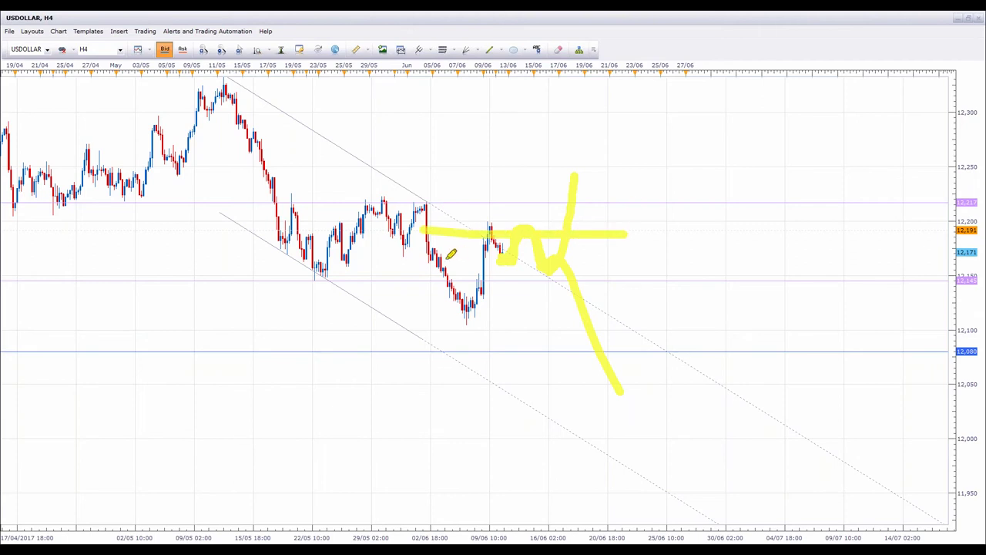
key(Escape)
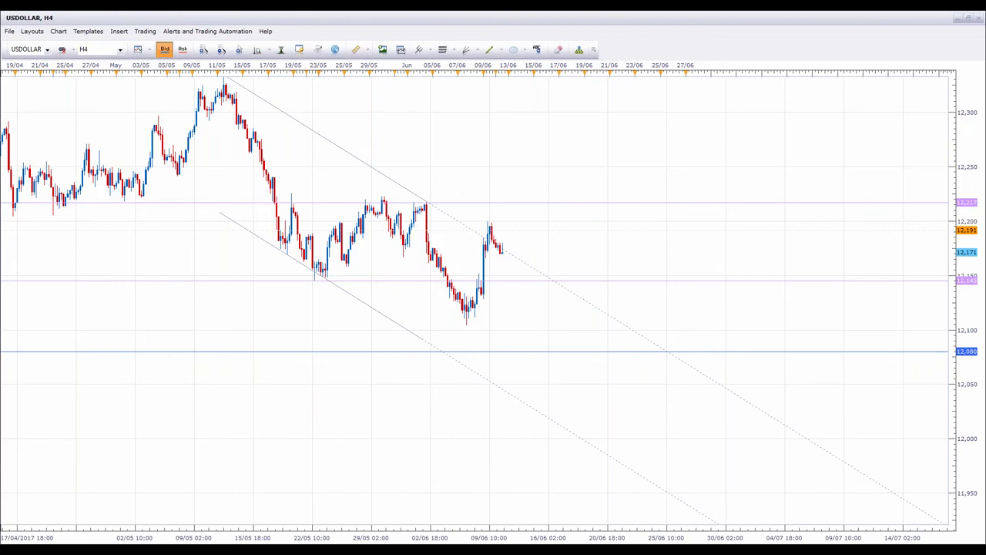
Switch the chart to USOil, enlarge the candles, and highlight the upper purple horizontal level from the May high past the latest price.
click(31, 49)
click(24, 349)
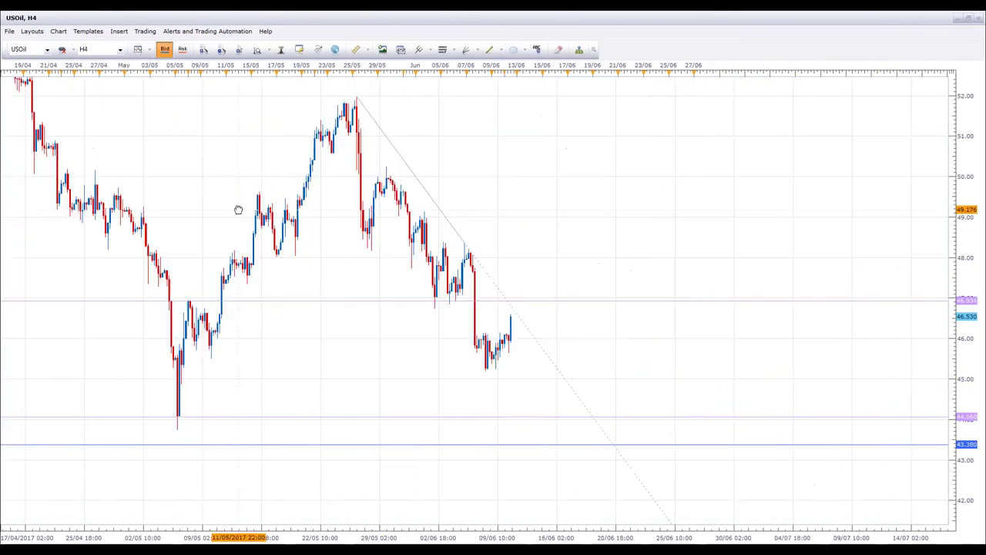
click(204, 49)
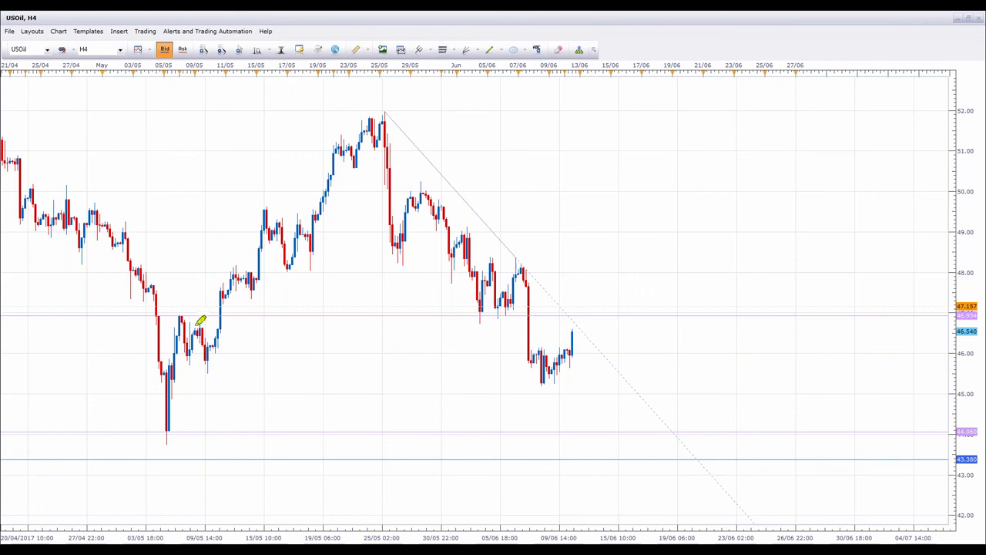
drag(170, 317, 704, 320)
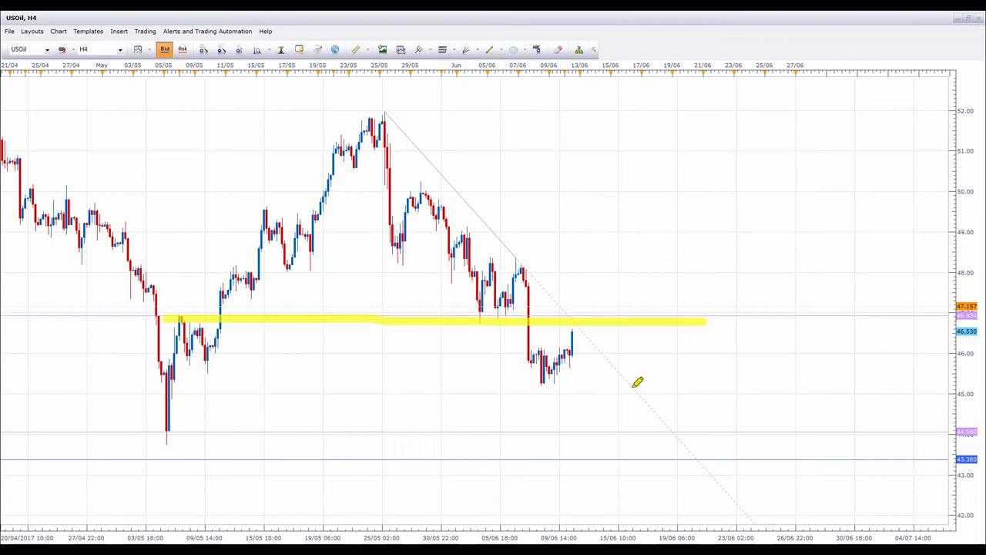
Sketch a surge from the early-June support, trace the earlier swings down to a circled target at the lower purple level, and clear the annotations.
mouse_move(514, 302)
mouse_down()
mouse_move(470, 314)
mouse_move(509, 303)
mouse_move(483, 299)
mouse_move(512, 297)
mouse_move(528, 270)
mouse_move(574, 119)
mouse_move(613, 55)
mouse_up()
mouse_move(160, 424)
mouse_down()
mouse_move(239, 293)
mouse_move(370, 151)
mouse_up()
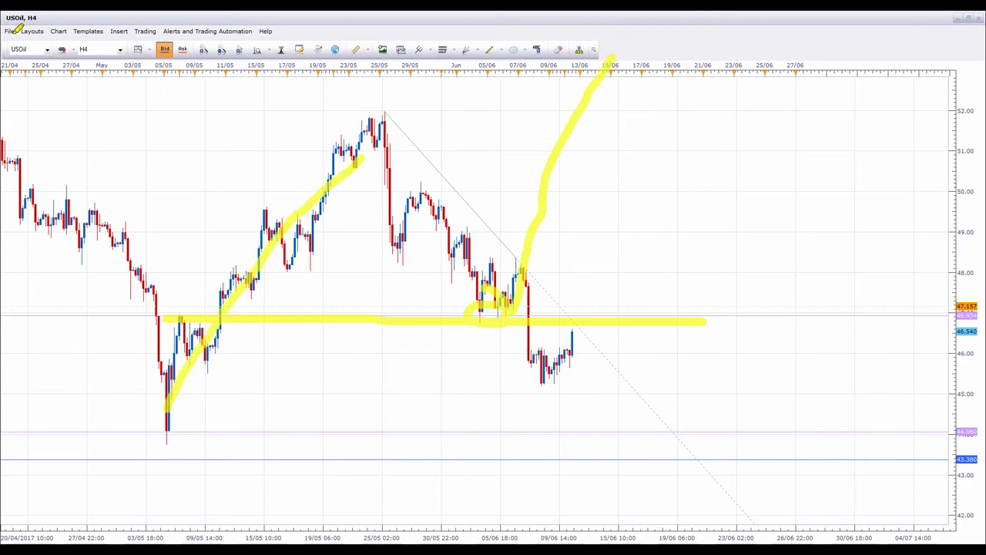
mouse_move(16, 45)
mouse_down()
mouse_move(172, 376)
mouse_move(205, 323)
mouse_move(377, 128)
mouse_move(582, 429)
mouse_move(591, 419)
mouse_move(565, 427)
mouse_move(610, 447)
mouse_move(603, 423)
mouse_up()
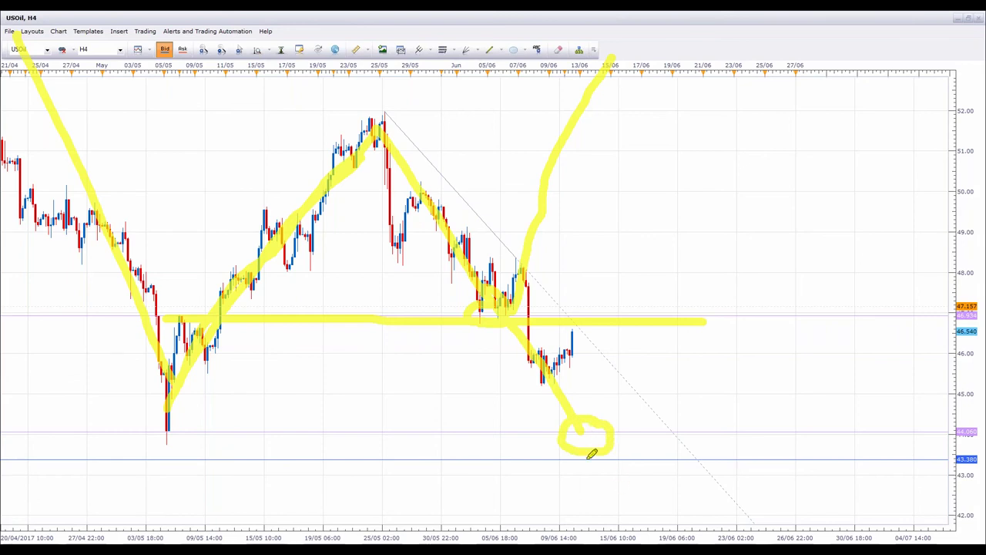
key(e)
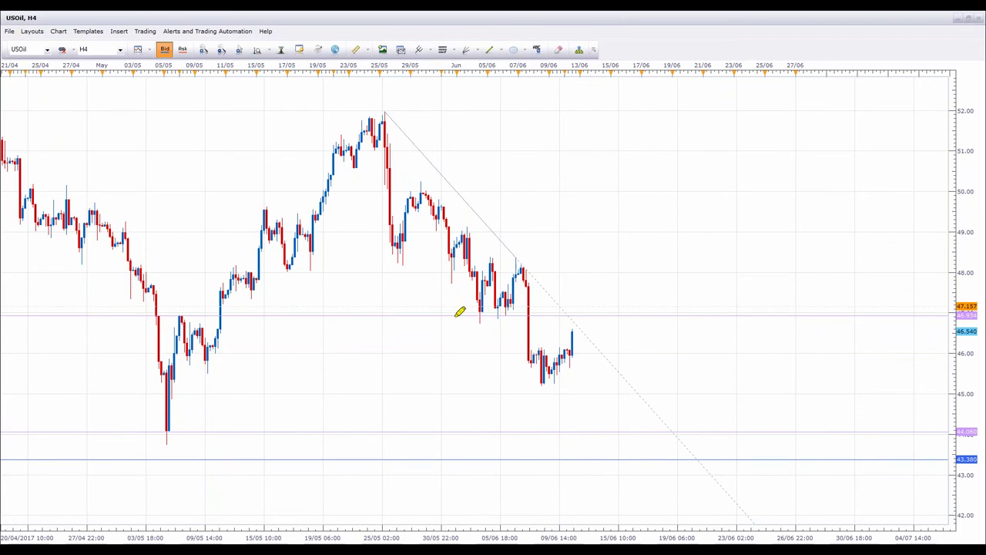
Highlight the 44.060 and 43.380 levels and the latest upswing on USOil, and clear the annotations.
drag(511, 433, 648, 433)
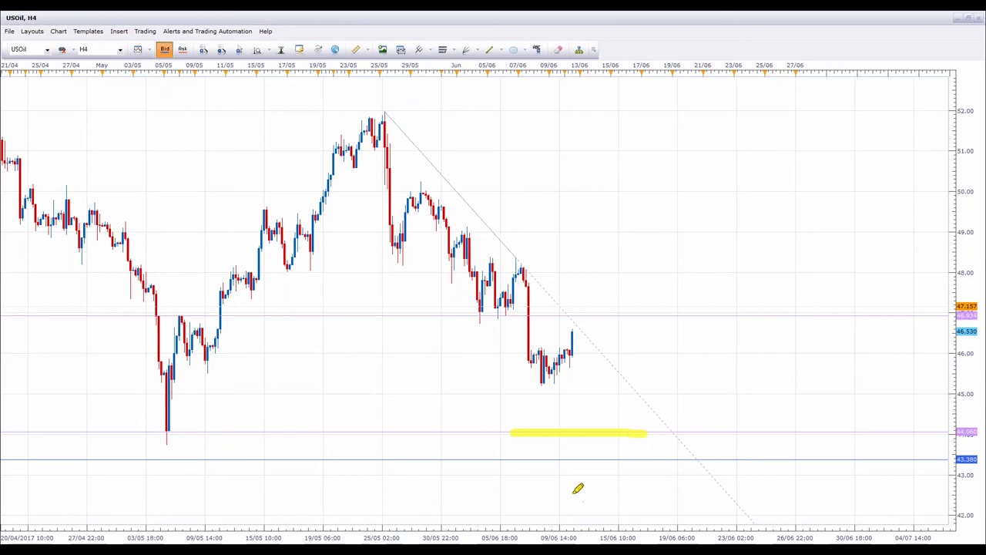
drag(541, 460, 601, 461)
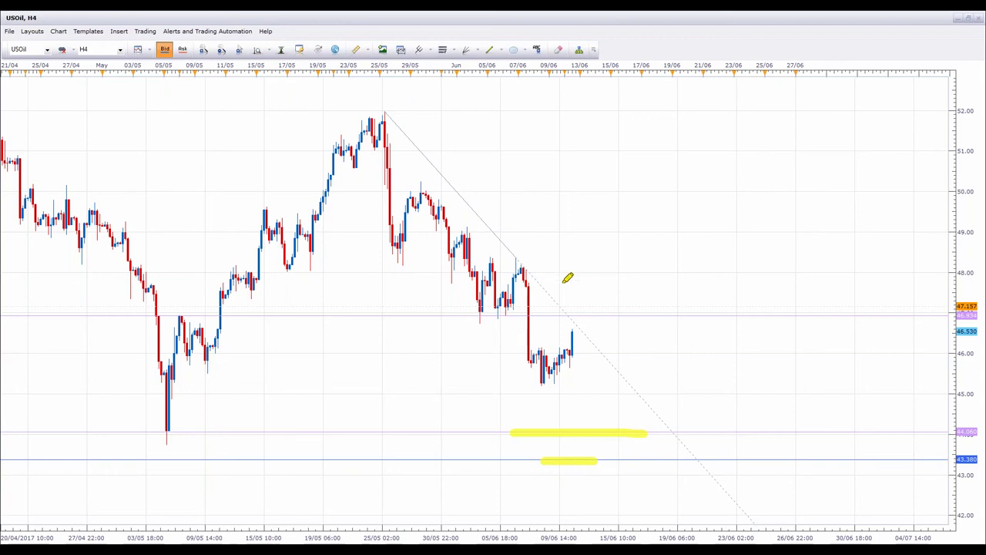
drag(559, 375, 580, 319)
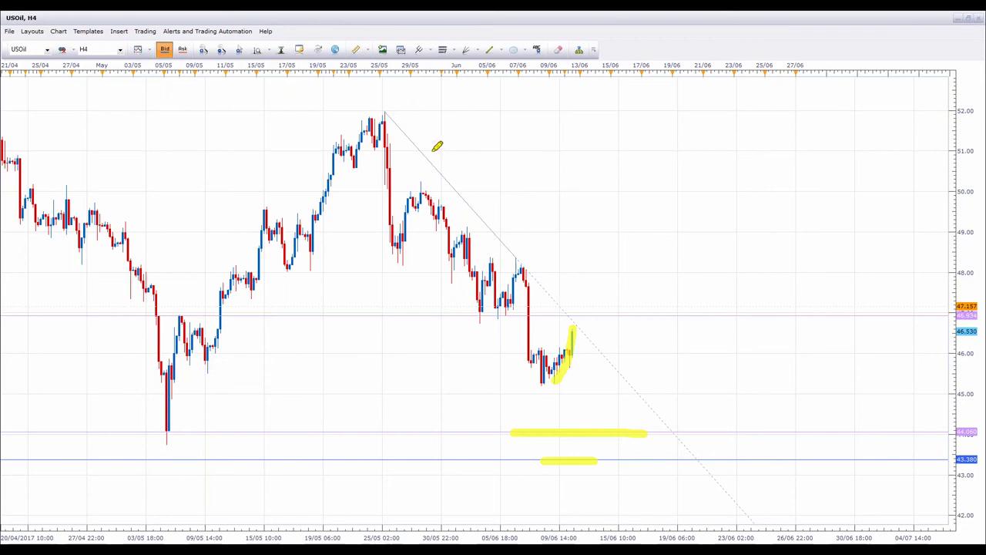
key(Escape)
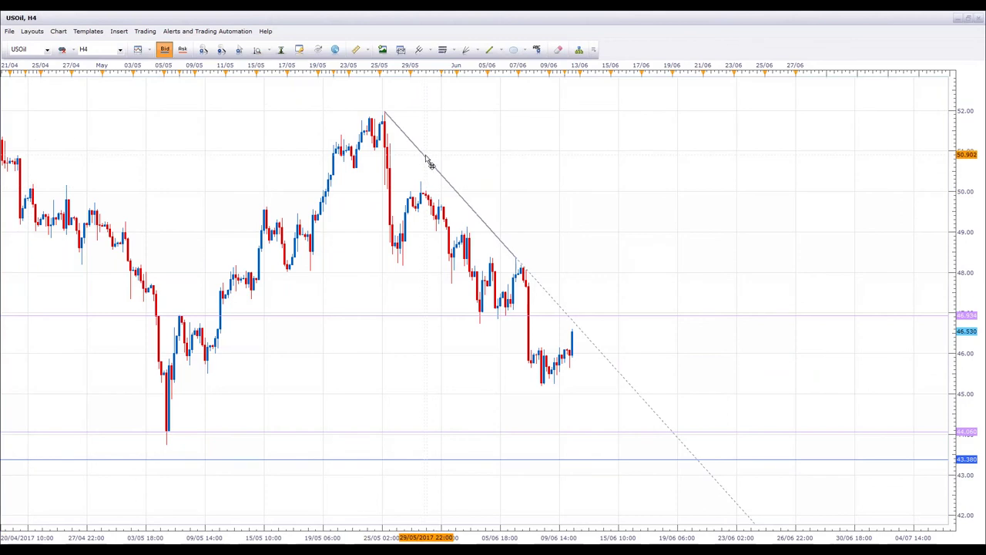
Add a parallel copy of the falling trendline through the late-May lows to form a descending channel.
drag(427, 164, 429, 293)
drag(732, 322, 722, 272)
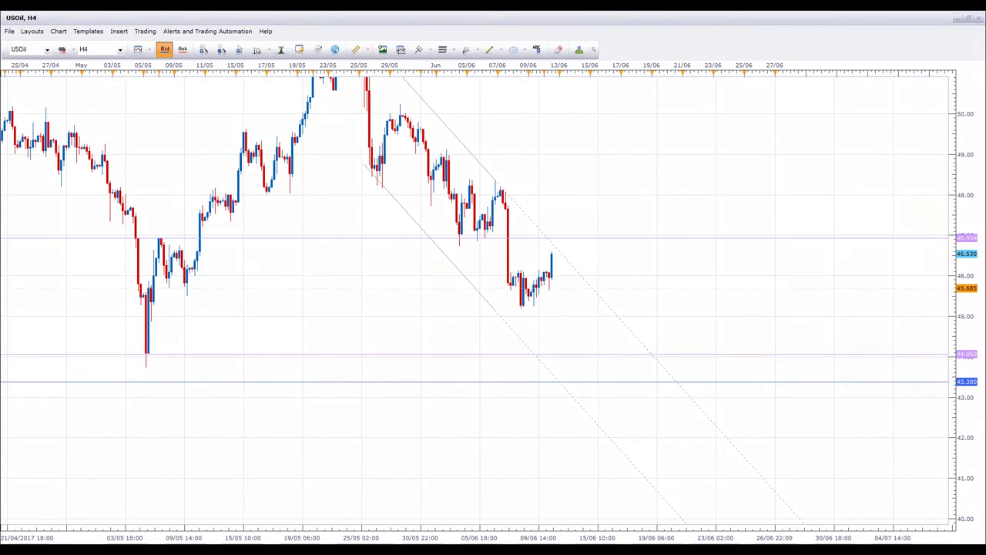
Circle the 7 June high, highlight the upper purple level, sketch the drop, rebound and projected fall to 43.380, and clear the annotations.
mouse_move(531, 186)
mouse_down()
mouse_move(487, 191)
mouse_move(514, 182)
mouse_up()
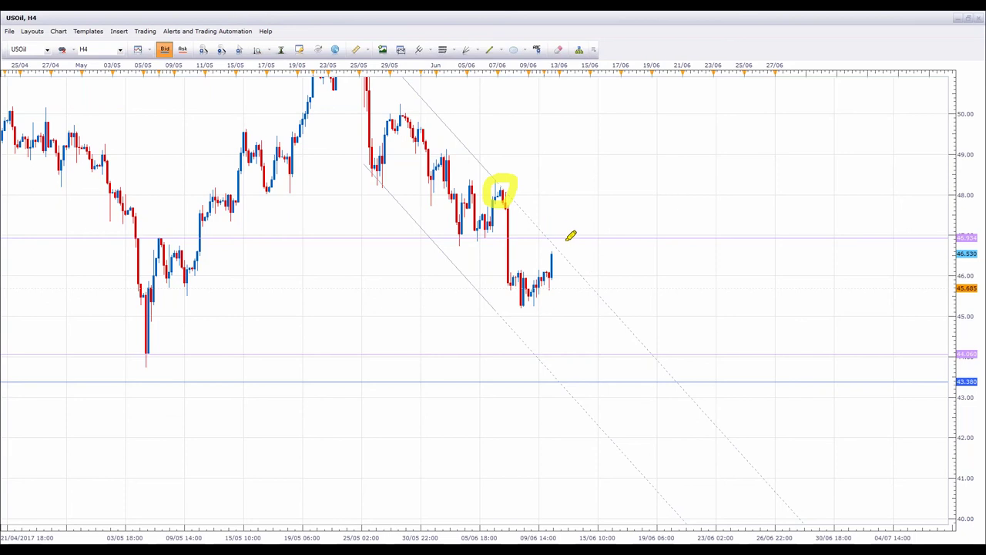
drag(521, 240, 613, 240)
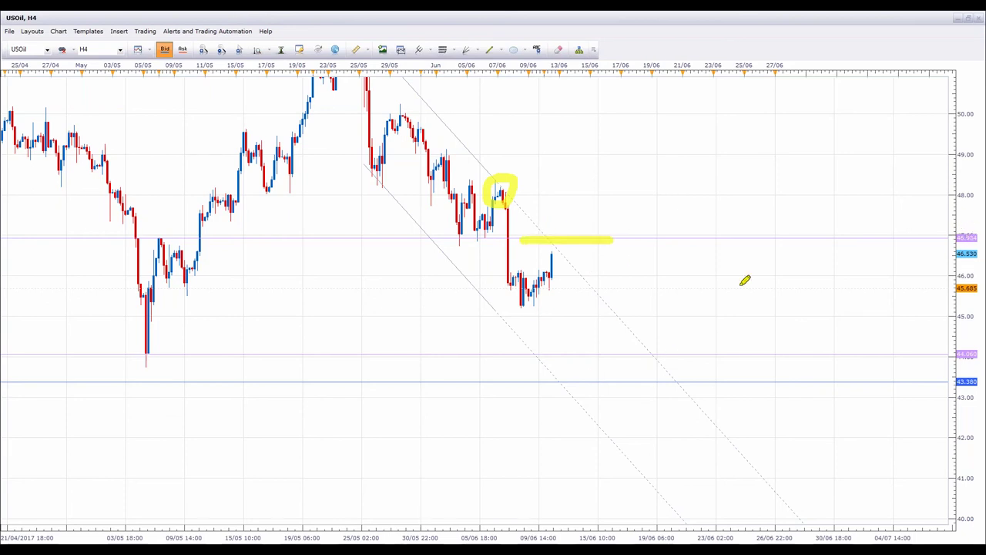
mouse_move(524, 219)
mouse_down()
mouse_move(572, 270)
mouse_move(553, 244)
mouse_move(590, 362)
mouse_up()
mouse_move(501, 189)
mouse_down()
mouse_move(531, 313)
mouse_move(555, 249)
mouse_move(600, 380)
mouse_up()
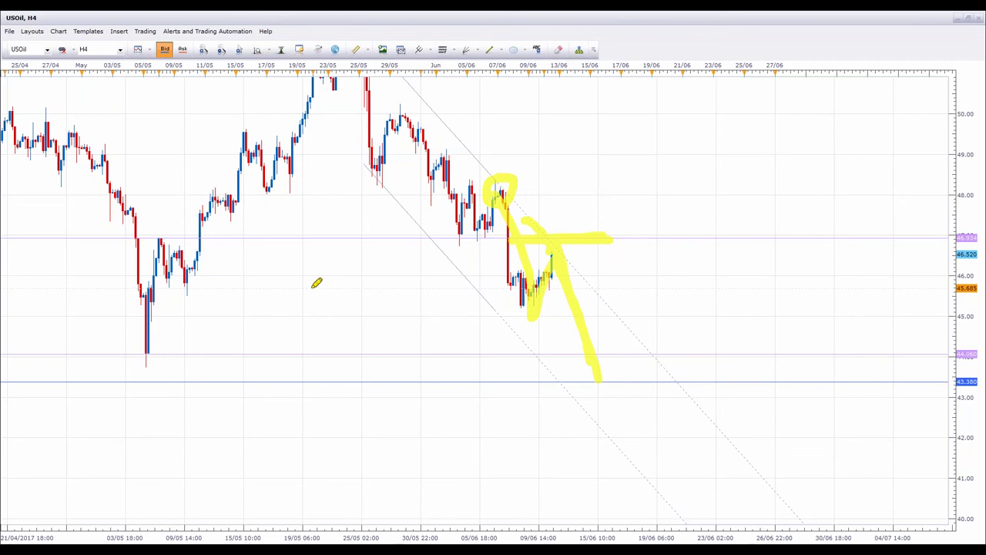
key(Escape)
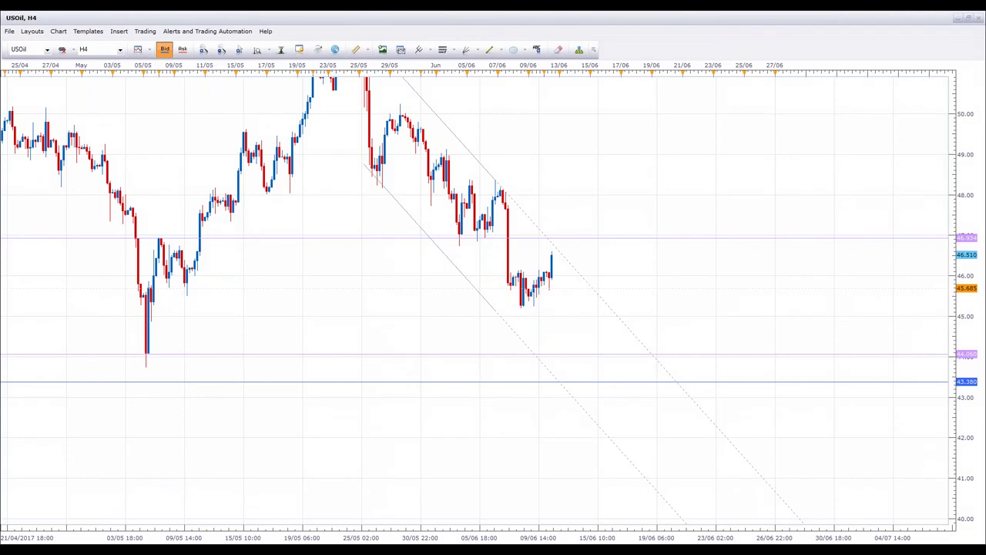
Switch the chart to EUR/USD, trace the May rise and the swings into the June pullback, and clear the trace.
click(47, 48)
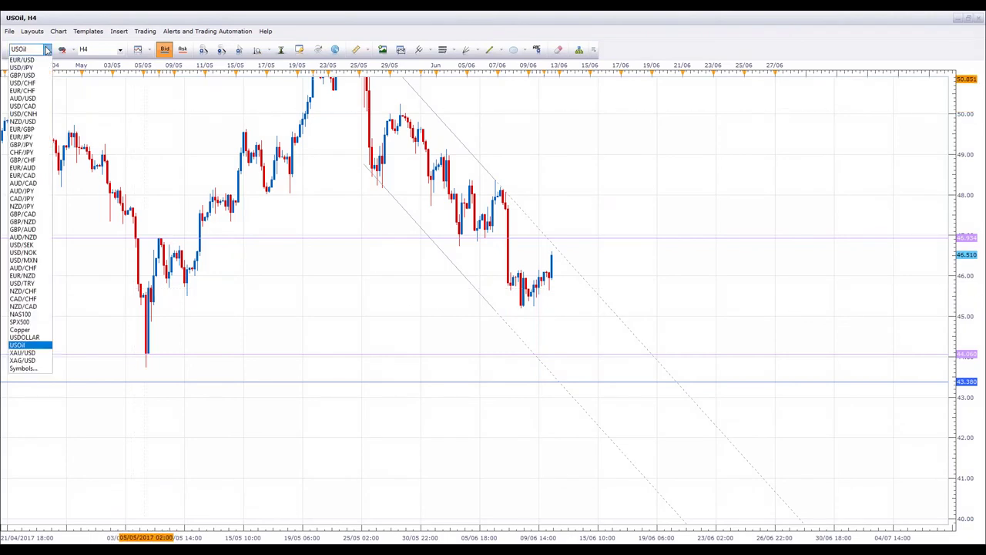
click(35, 63)
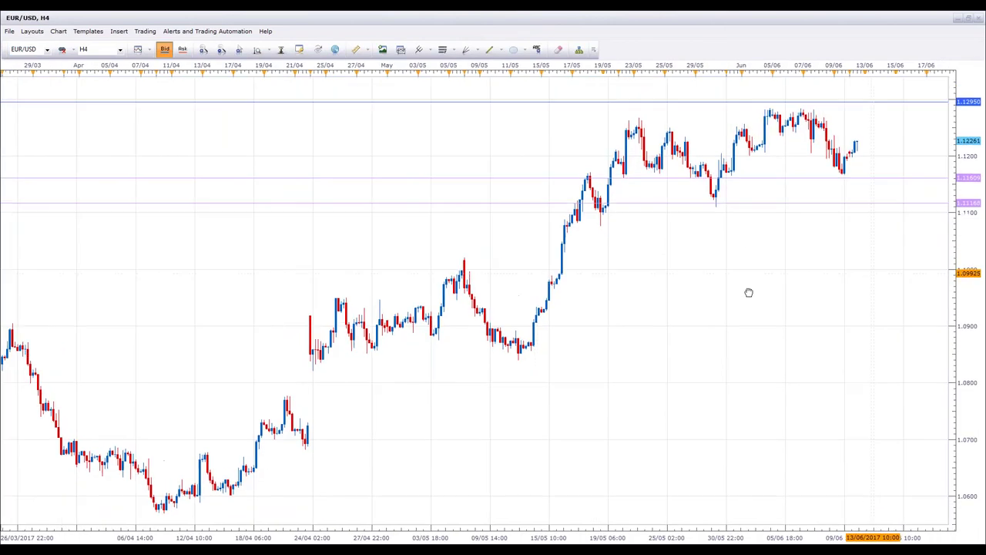
drag(748, 292, 498, 335)
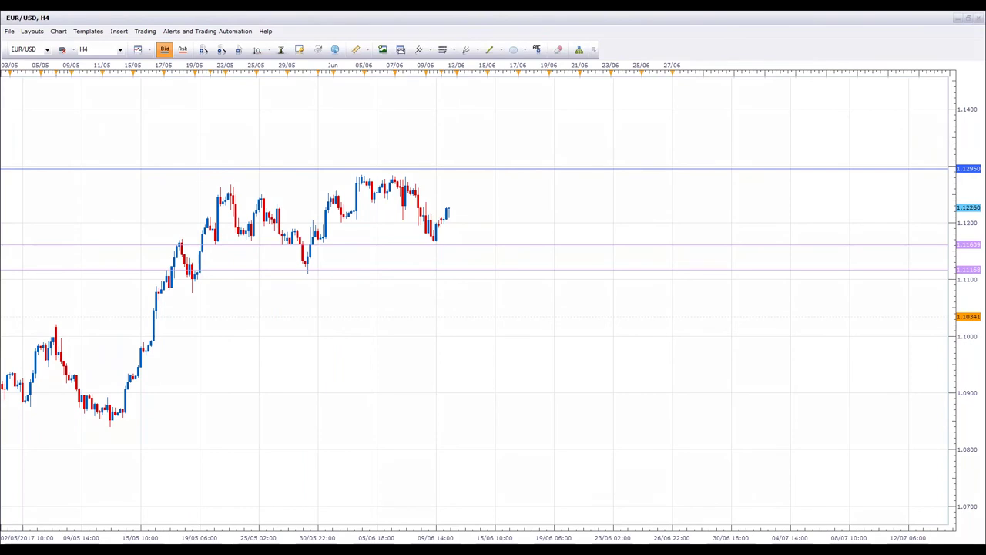
mouse_move(125, 406)
mouse_down()
mouse_move(203, 266)
mouse_move(299, 266)
mouse_move(391, 178)
mouse_move(416, 190)
mouse_move(433, 232)
mouse_move(446, 219)
mouse_up()
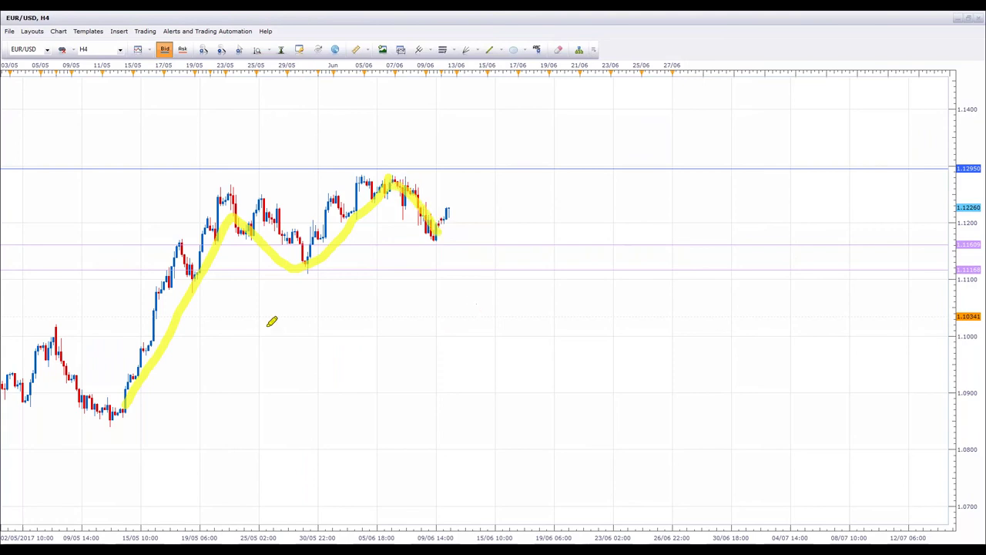
key(Escape)
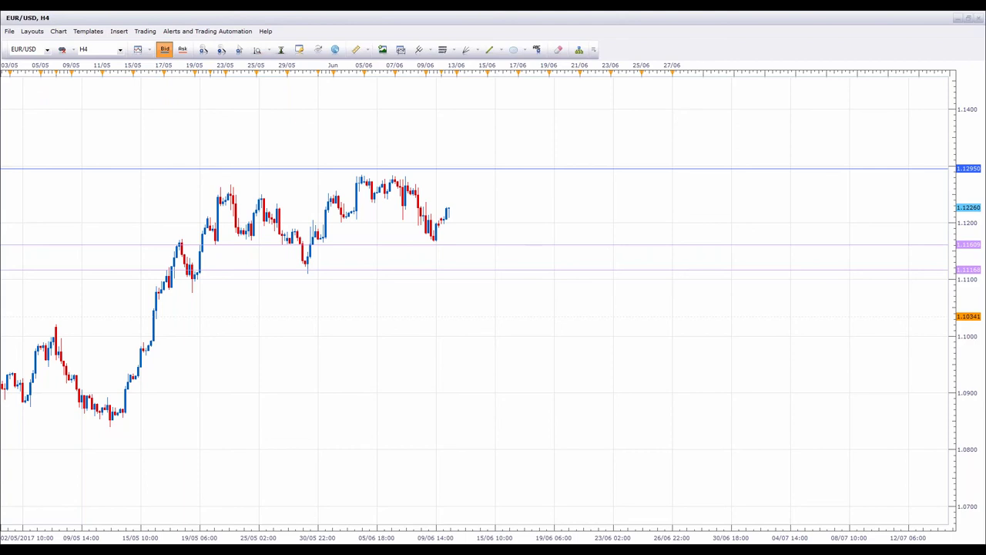
Circle the latest pullback low and mark the 1.12950 level, clear them, and sketch a projected drop to a circled zone at the upper purple level.
mouse_move(456, 223)
mouse_down()
mouse_move(433, 224)
mouse_move(458, 250)
mouse_move(455, 242)
mouse_up()
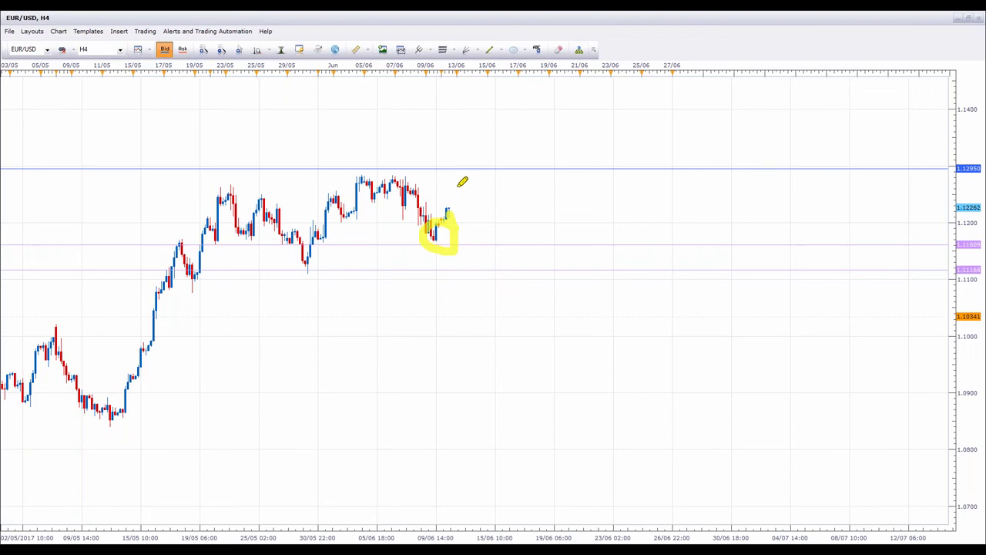
drag(429, 168, 511, 168)
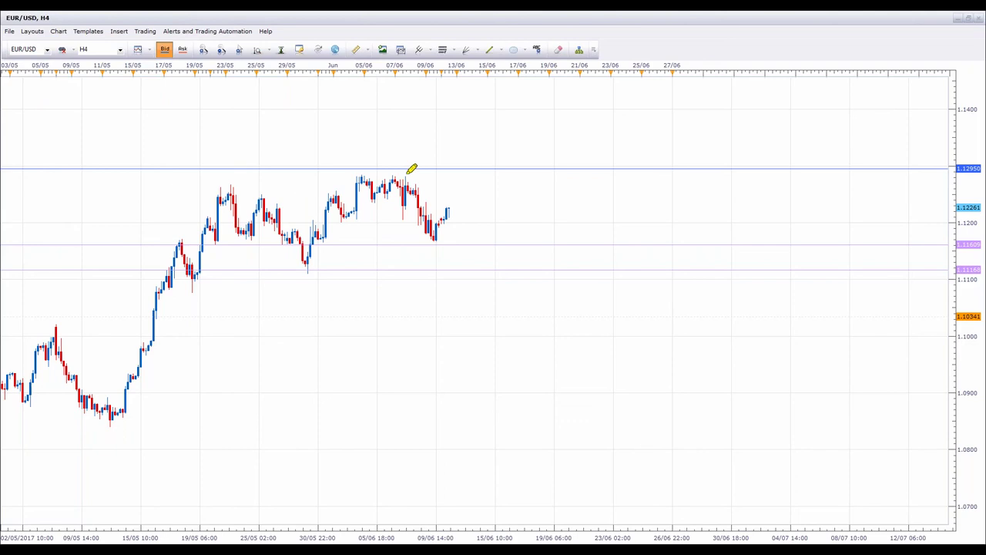
drag(447, 209, 475, 244)
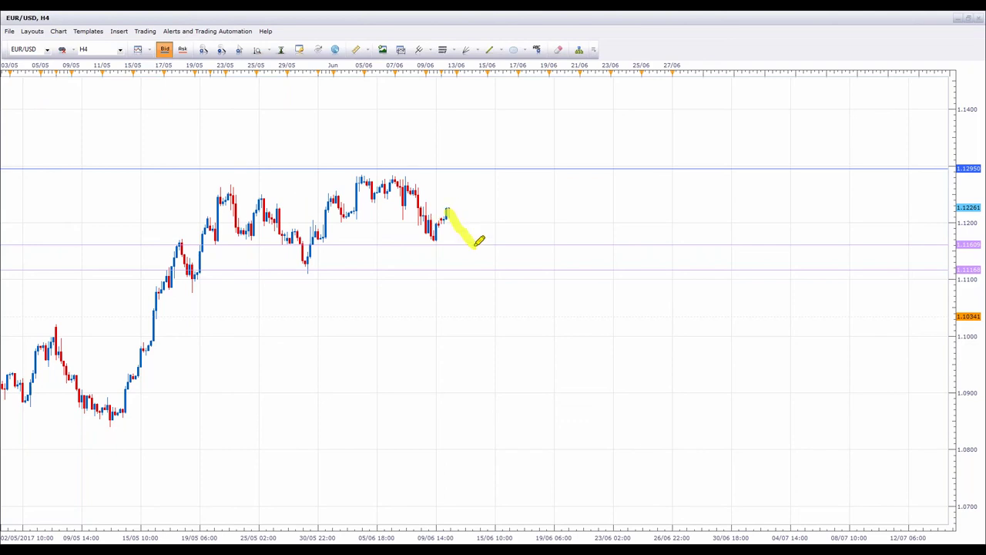
mouse_move(491, 242)
mouse_down()
mouse_move(426, 242)
mouse_move(496, 242)
mouse_up()
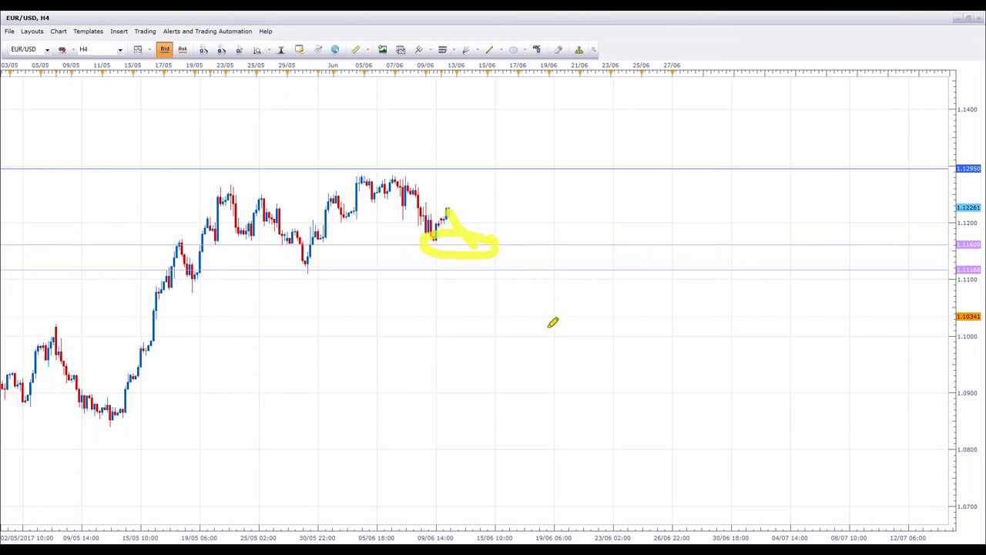
Circle and highlight the lower purple level, highlight the blue 1.12950 level, and clear the annotations.
mouse_move(422, 266)
mouse_down()
mouse_move(524, 271)
mouse_move(505, 284)
mouse_move(434, 272)
mouse_up()
drag(226, 271, 583, 275)
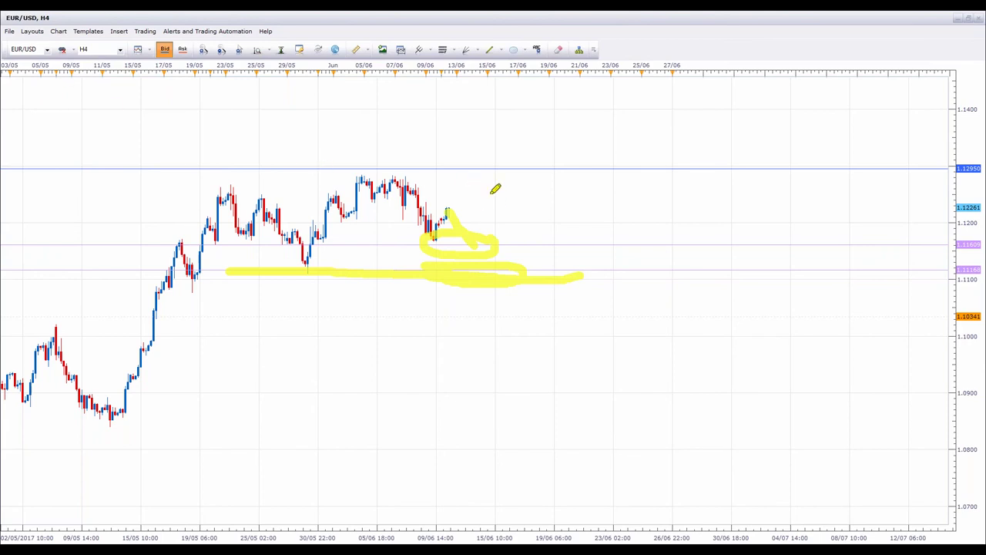
drag(393, 170, 575, 170)
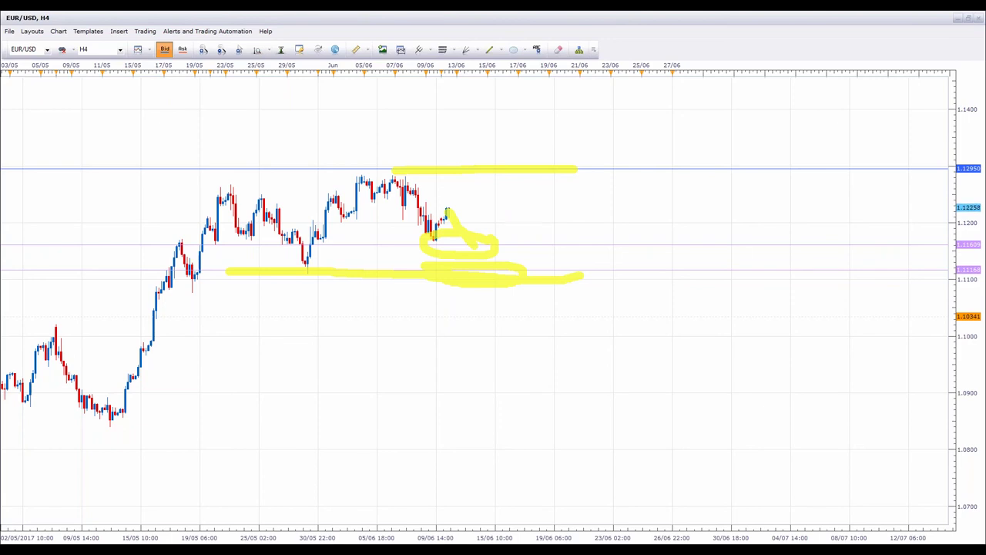
key(e)
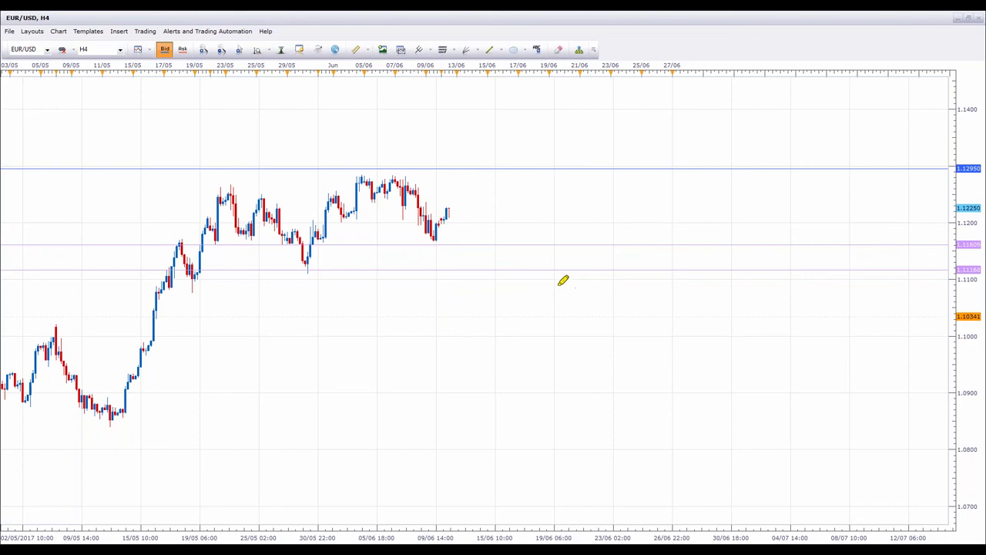
Draw an arrow at the latest EUR/USD price, mark the blue level above it, and clear the annotations.
mouse_move(544, 134)
mouse_down()
mouse_move(454, 190)
mouse_move(482, 205)
mouse_up()
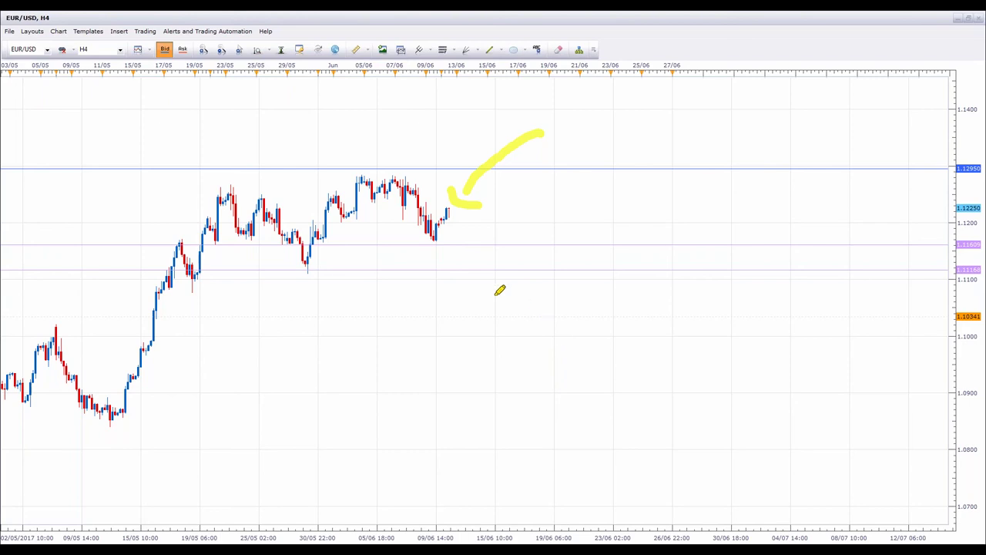
drag(430, 167, 577, 162)
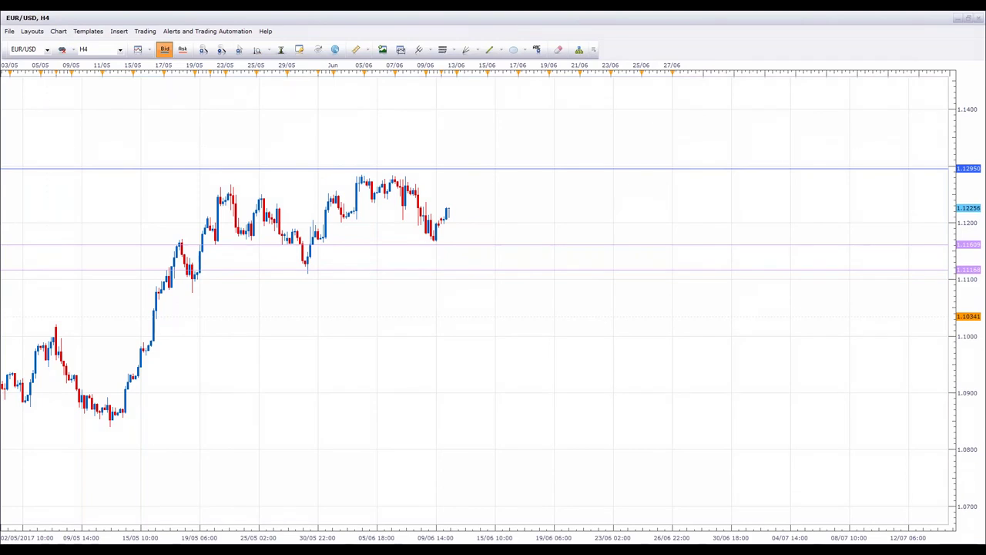
Switch the chart to AUD/USD, trace the June rally and pullback, and highlight the upper purple 0.75170 level from the May highs.
click(47, 50)
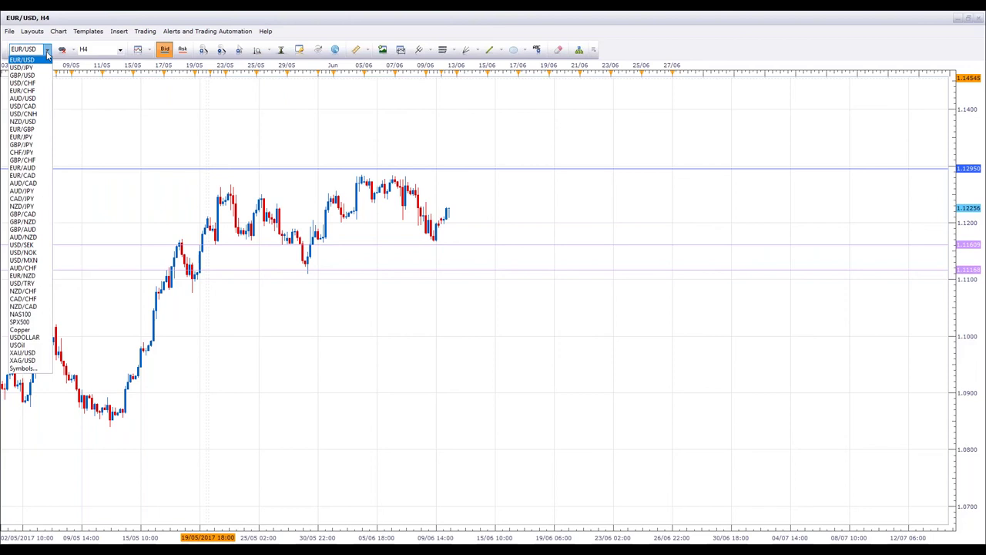
click(31, 99)
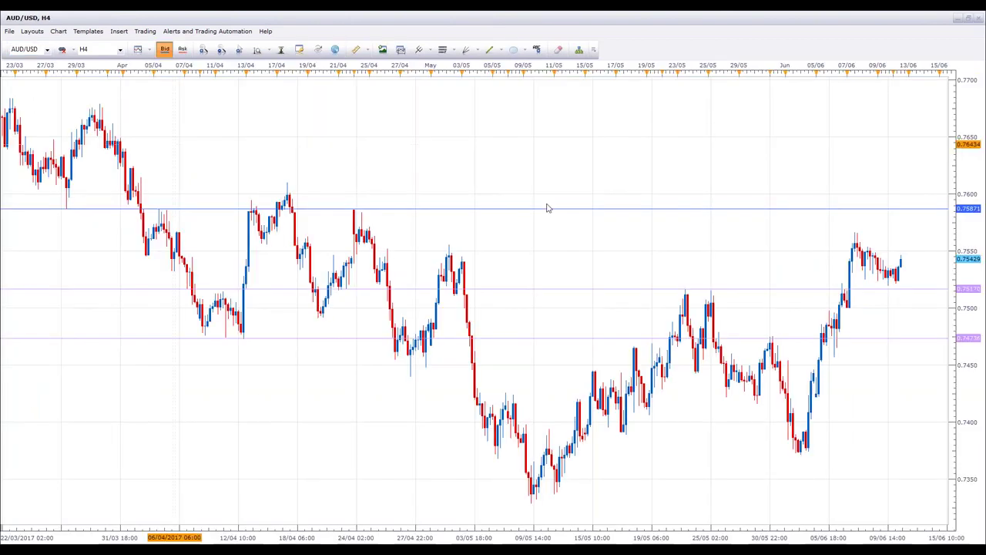
drag(743, 259, 301, 202)
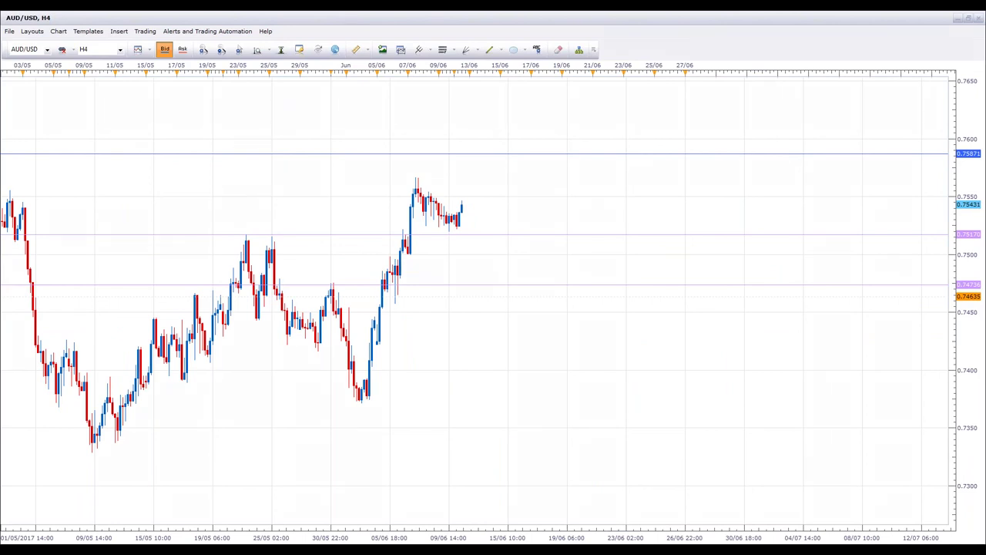
mouse_move(375, 380)
mouse_down()
mouse_move(399, 312)
mouse_move(416, 190)
mouse_move(461, 233)
mouse_up()
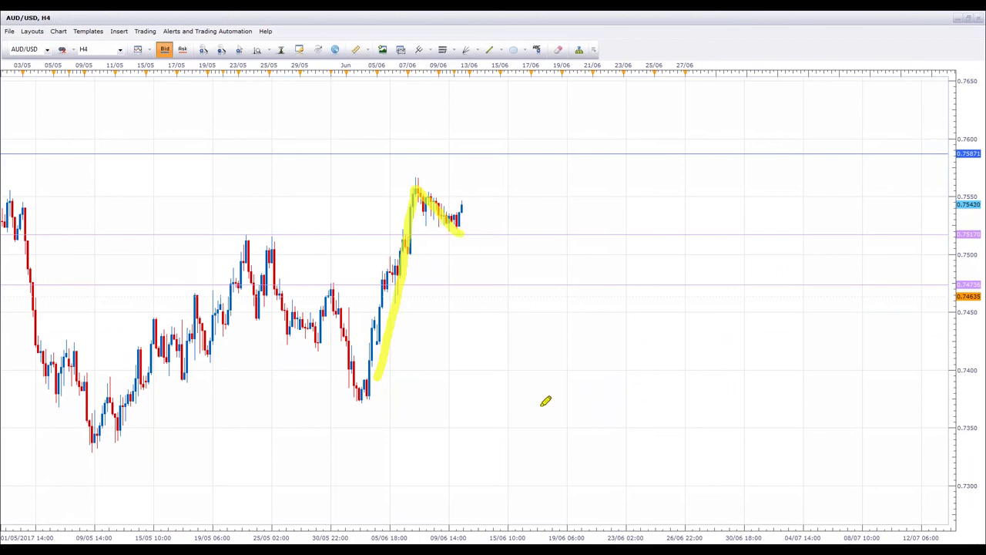
drag(232, 231, 655, 239)
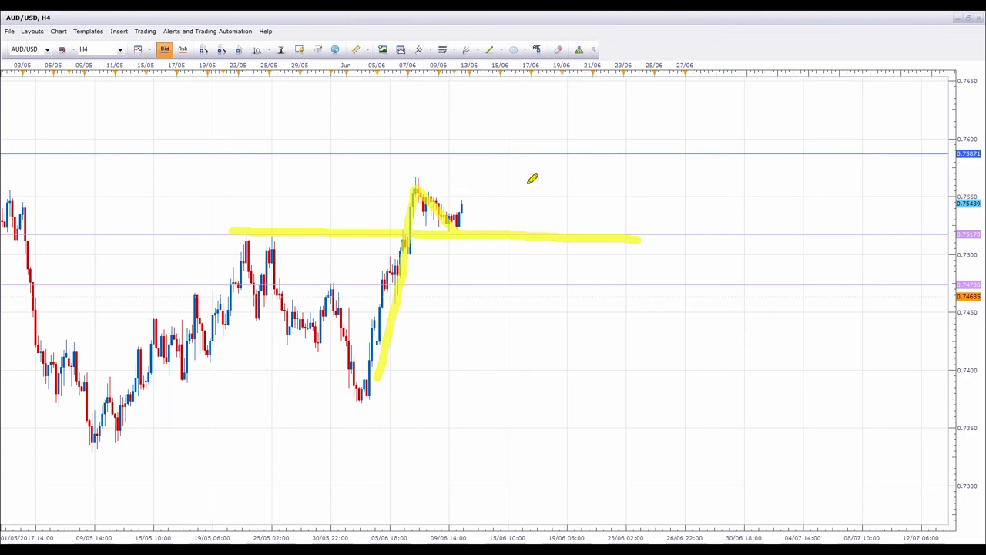
Sketch a projected rise from the pullback, highlight the 0.75871 level and a higher target near 0.7640, and clear the annotations.
drag(467, 227, 479, 199)
drag(489, 156, 493, 143)
drag(379, 154, 536, 153)
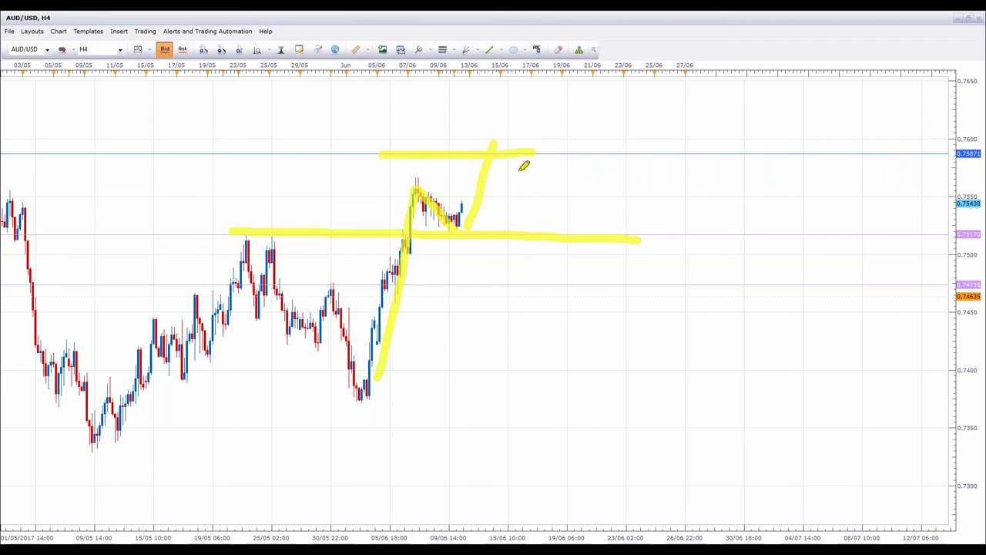
drag(416, 91, 436, 90)
drag(579, 87, 579, 89)
drag(375, 153, 478, 154)
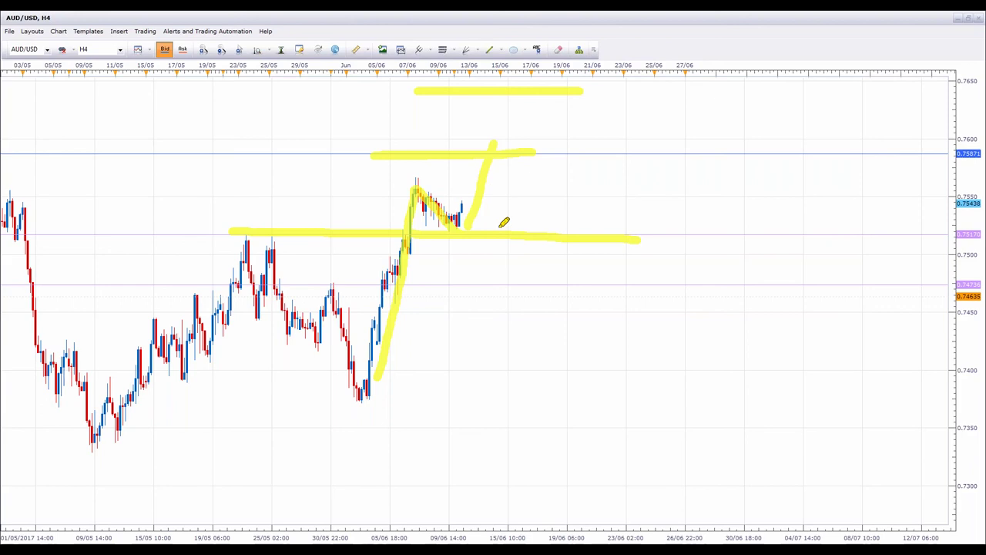
key(Escape)
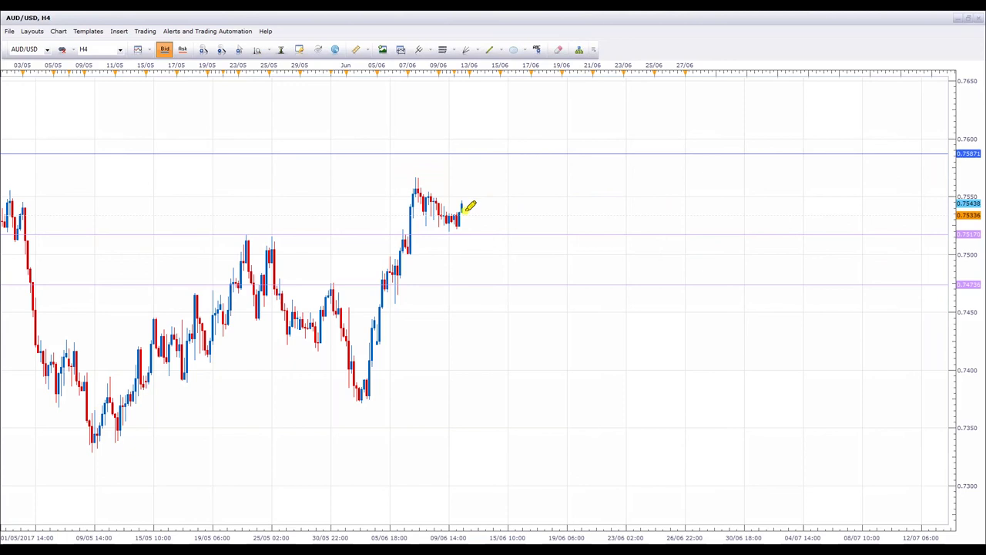
Sketch a short upward move from the latest AUD/USD price and draw an arrow pointing at it.
drag(465, 212, 472, 167)
mouse_move(550, 171)
mouse_down()
mouse_move(478, 198)
mouse_move(497, 207)
mouse_up()
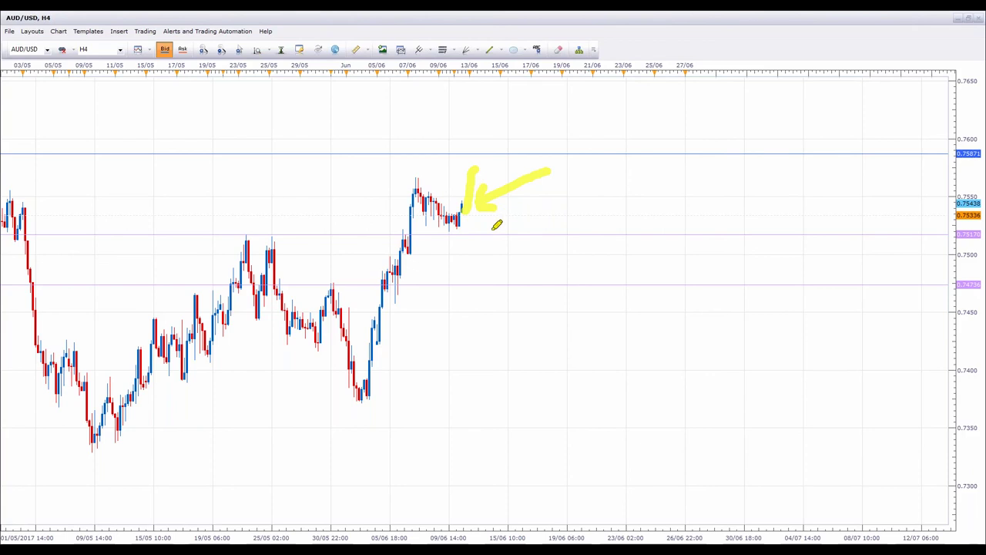
Highlight the 0.75871 and 0.75170 levels around the latest AUD/USD price, circle the late-May highs, trace the June pullback, and clear the annotations.
drag(423, 153, 539, 151)
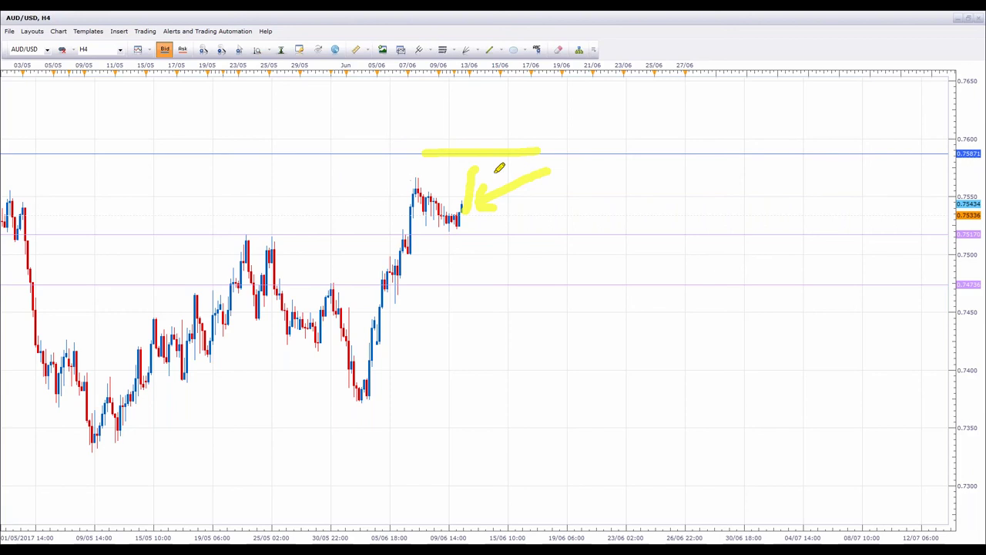
drag(467, 205, 469, 225)
drag(398, 236, 505, 239)
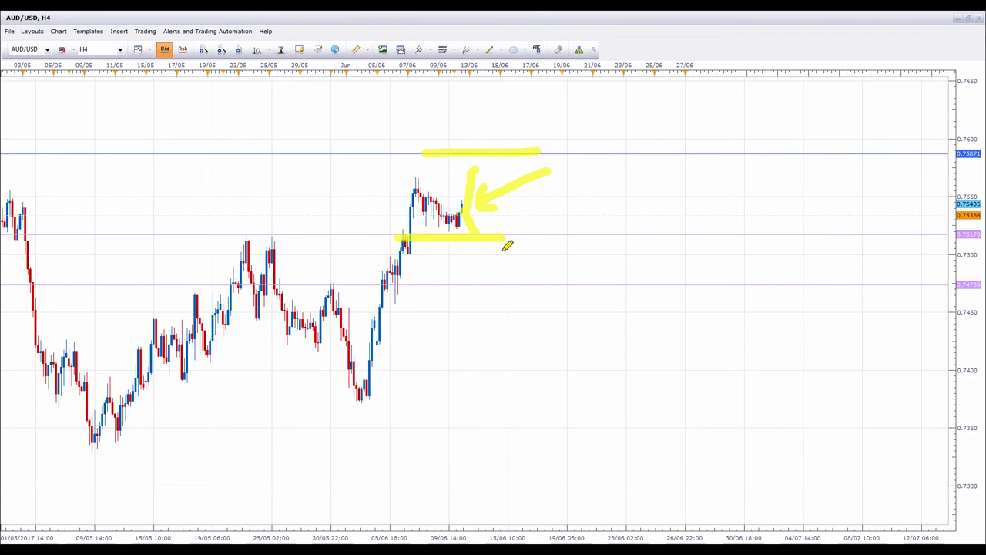
mouse_move(288, 228)
mouse_down()
mouse_move(236, 218)
mouse_move(274, 231)
mouse_up()
mouse_move(411, 231)
mouse_down()
mouse_move(430, 209)
mouse_move(458, 224)
mouse_up()
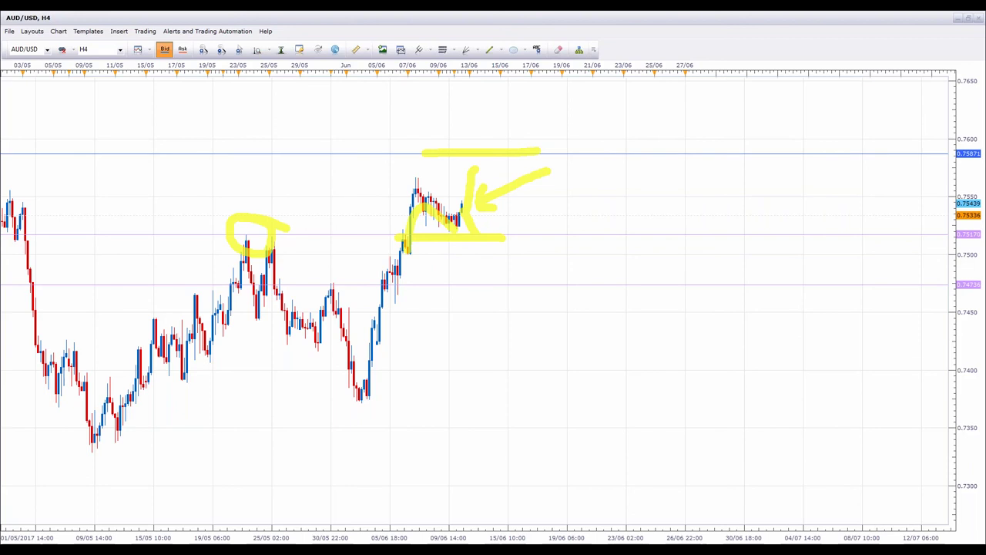
key(Escape)
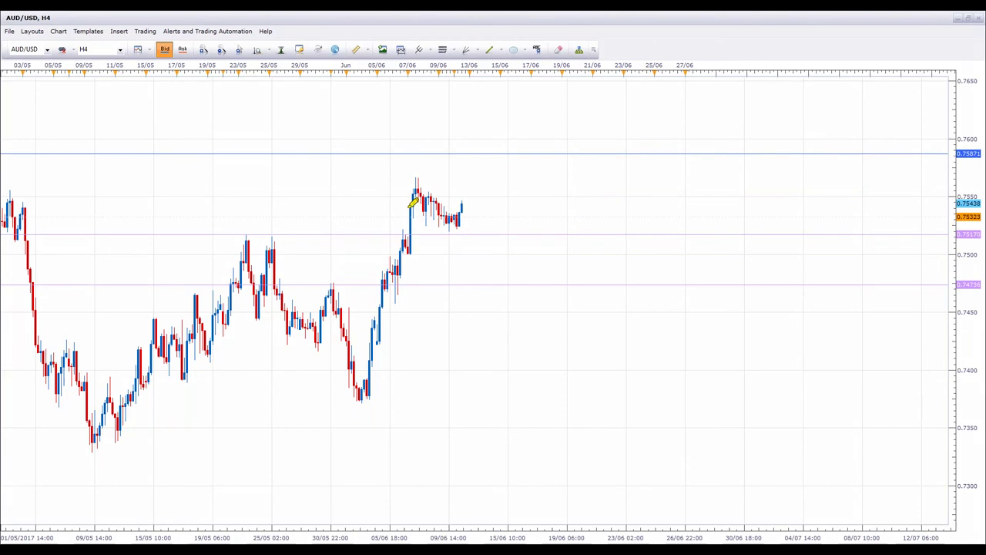
Circle the June pullback lows above the 0.75170 level, sketch a short rise from the latest price, and clear the annotations.
mouse_move(465, 224)
mouse_down()
mouse_move(418, 220)
mouse_move(472, 241)
mouse_move(455, 219)
mouse_move(446, 235)
mouse_move(388, 241)
mouse_move(492, 238)
mouse_up()
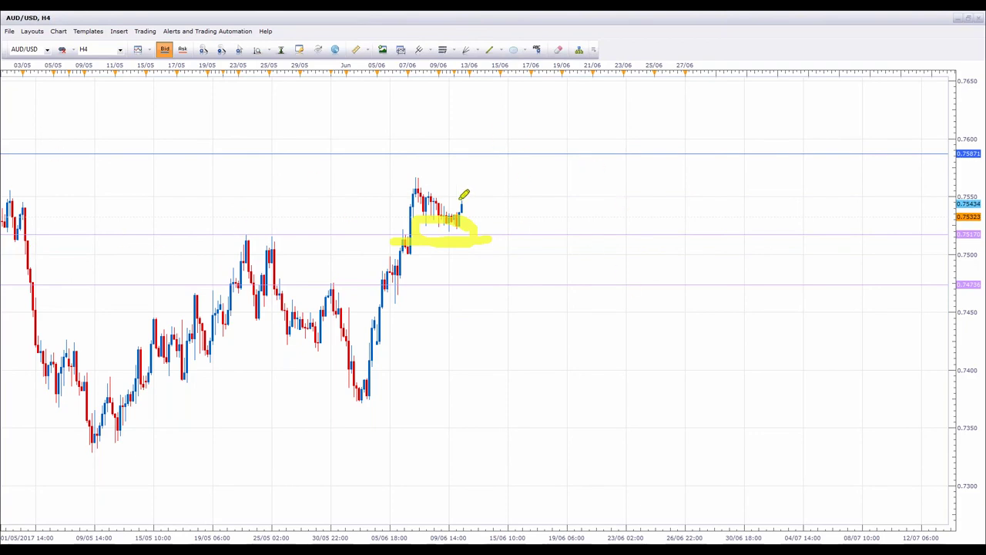
drag(468, 189, 485, 161)
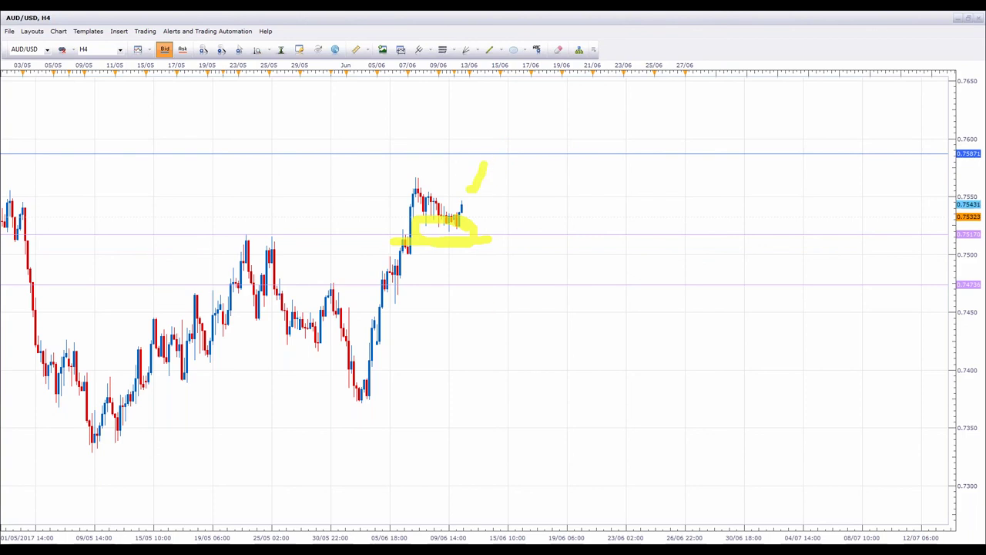
key(Escape)
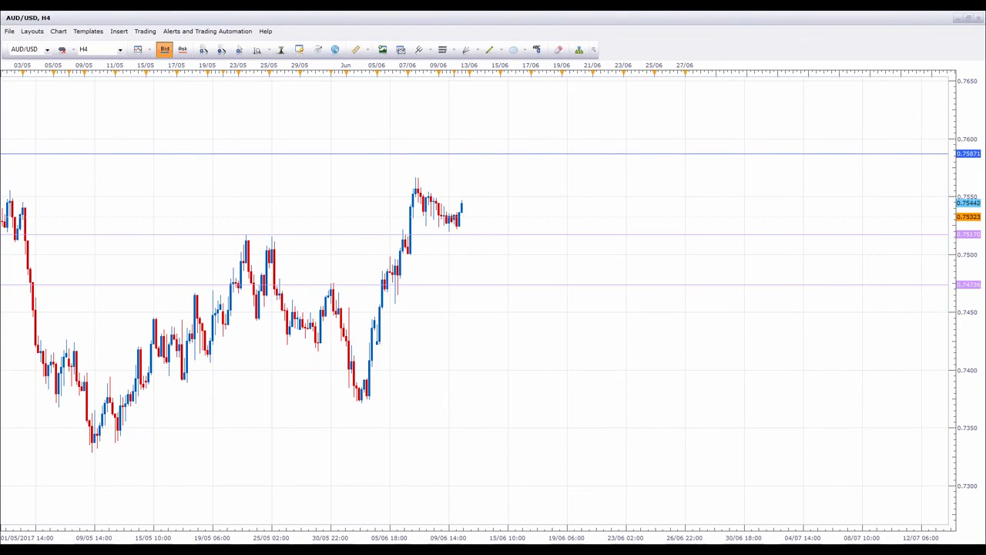
Switch the chart to NZD/CHF and fit it so the price action since mid-March is visible with free space ahead.
click(47, 49)
click(48, 291)
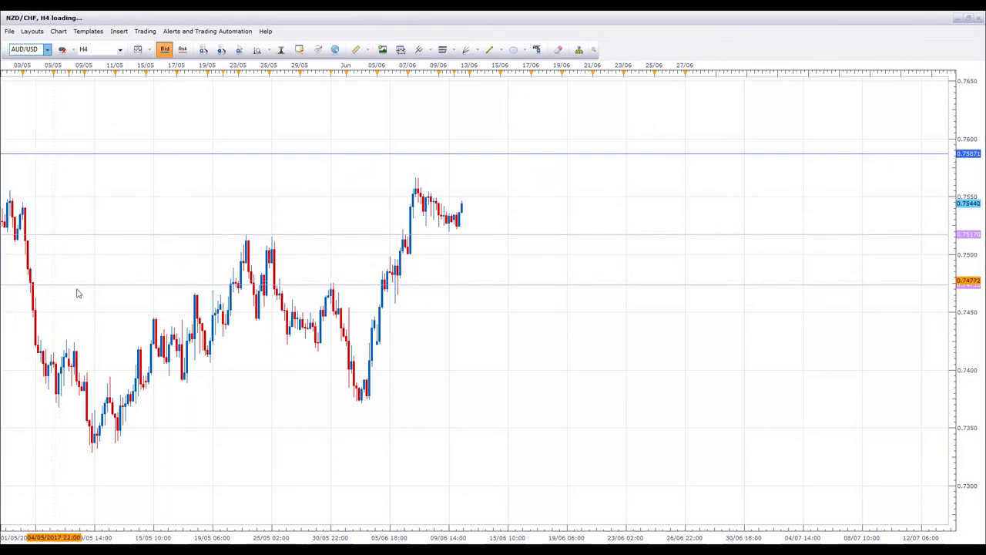
drag(685, 254, 559, 230)
click(221, 49)
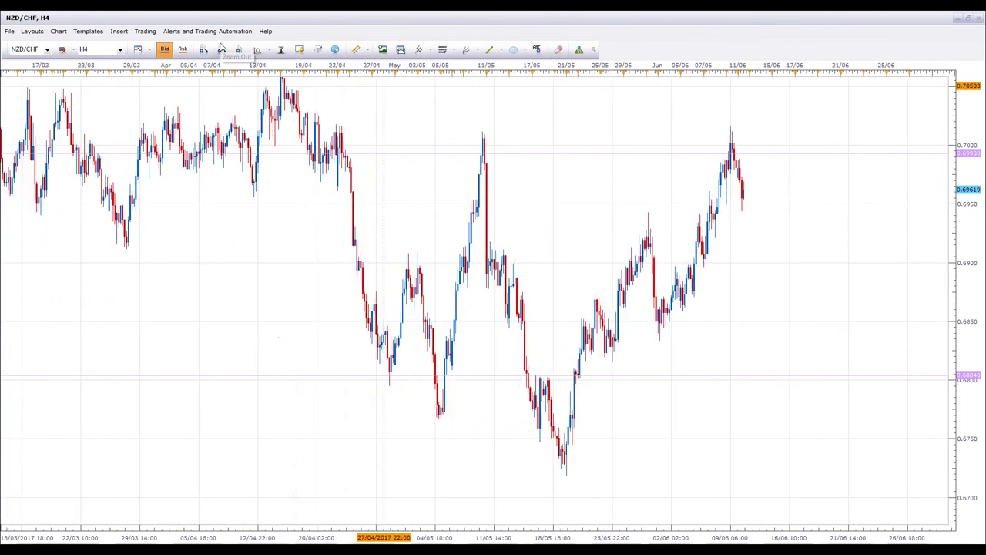
click(257, 49)
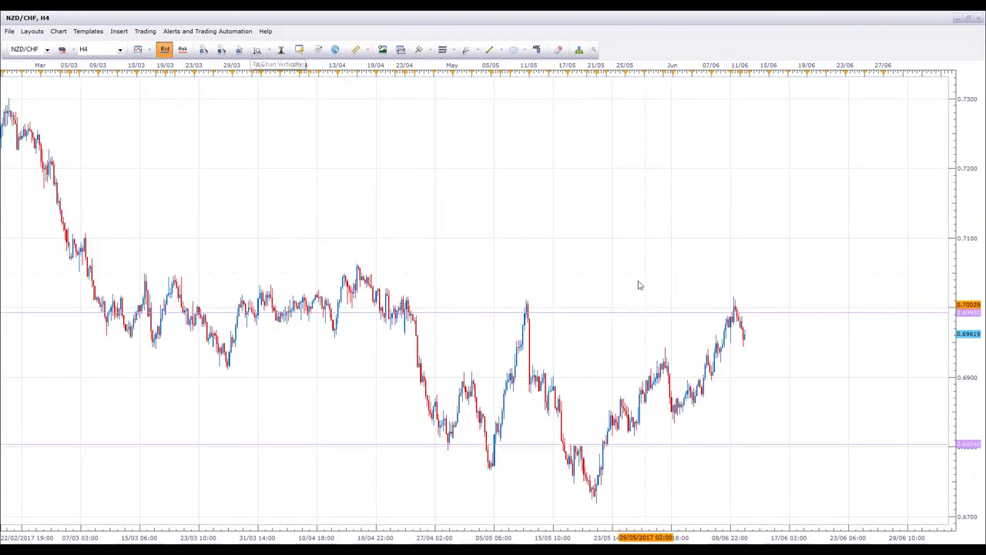
drag(568, 220, 484, 134)
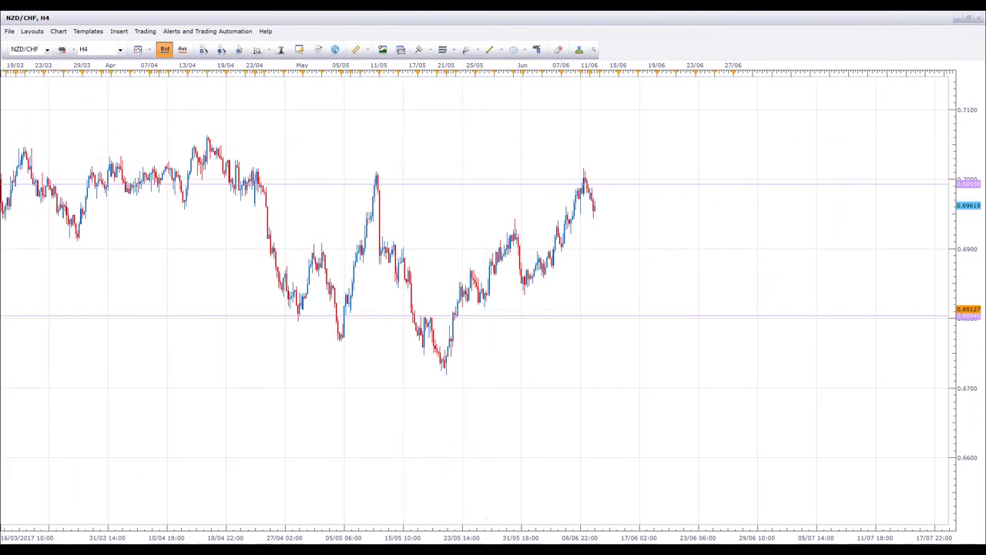
Circle the April and May highs at 0.69930 and the lows near 0.68040, tracing the NZD/CHF swings between them and highlighting both levels.
drag(220, 183, 265, 184)
mouse_move(286, 181)
mouse_down()
mouse_move(299, 299)
mouse_move(341, 333)
mouse_move(379, 168)
mouse_up()
drag(257, 162, 259, 165)
mouse_move(293, 308)
mouse_down()
mouse_move(286, 336)
mouse_move(309, 314)
mouse_move(346, 341)
mouse_move(361, 322)
mouse_up()
mouse_move(381, 174)
mouse_down()
mouse_move(425, 323)
mouse_move(515, 320)
mouse_up()
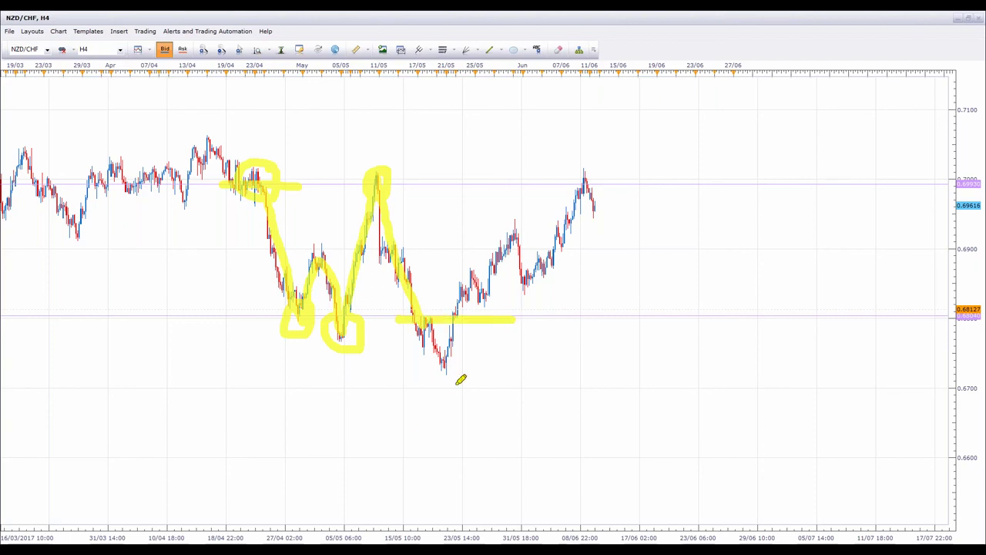
Trace the rally from the May low to the 0.69930 level, circle the June high, and draw an arrow down to the 0.68040 level.
mouse_move(434, 320)
mouse_down()
mouse_move(457, 321)
mouse_move(520, 236)
mouse_move(536, 271)
mouse_move(564, 245)
mouse_move(586, 189)
mouse_move(550, 181)
mouse_move(656, 180)
mouse_up()
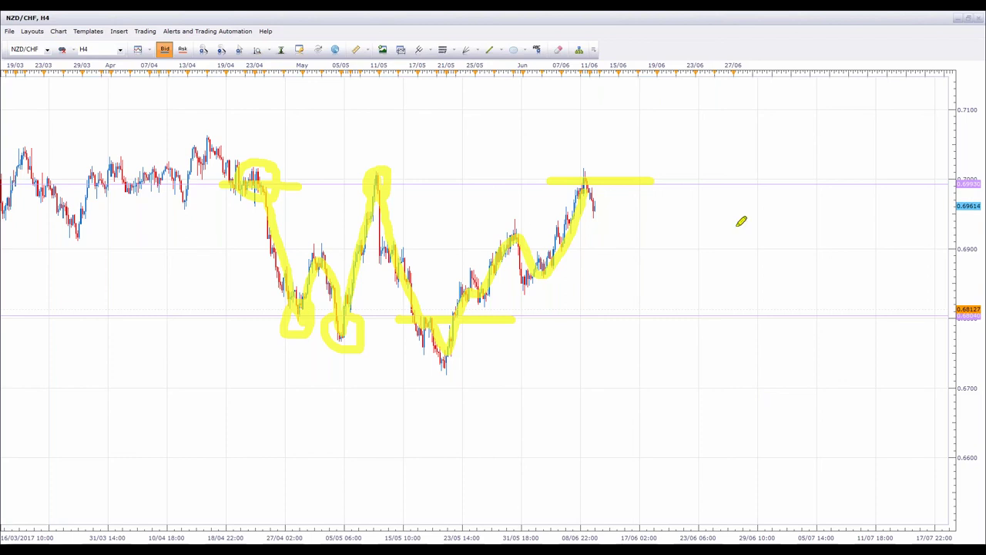
mouse_move(632, 161)
mouse_down()
mouse_move(609, 158)
mouse_move(569, 173)
mouse_move(568, 210)
mouse_move(587, 222)
mouse_move(638, 217)
mouse_move(625, 162)
mouse_up()
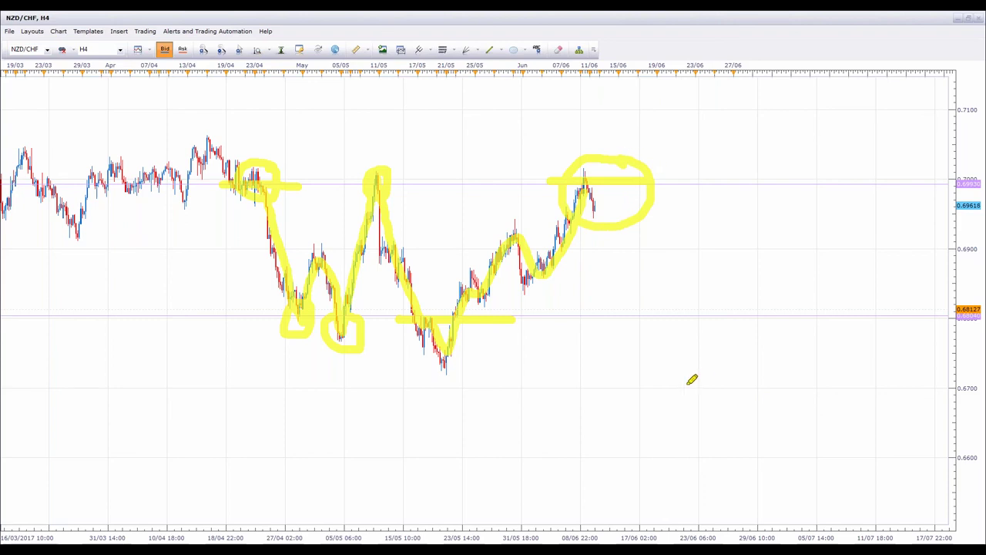
mouse_move(636, 225)
mouse_down()
mouse_move(670, 307)
mouse_move(650, 298)
mouse_move(666, 316)
mouse_move(697, 306)
mouse_up()
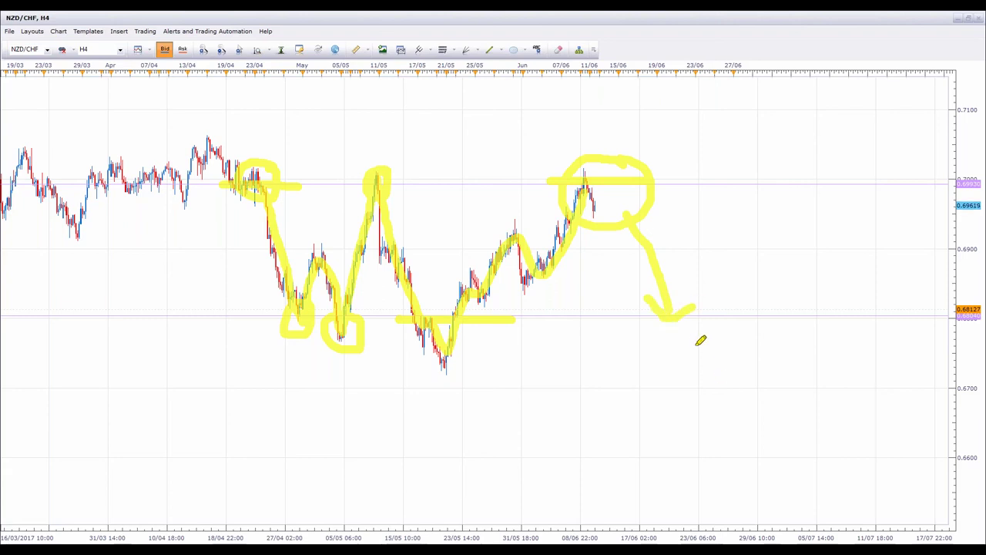
Sketch a large fall, rebound and second fall across the chart, project a decline from the latest price below 0.6600, and clear the annotations.
mouse_move(56, 29)
mouse_down()
mouse_move(120, 216)
mouse_move(180, 322)
mouse_move(303, 186)
mouse_move(358, 157)
mouse_move(408, 176)
mouse_move(468, 241)
mouse_move(655, 478)
mouse_up()
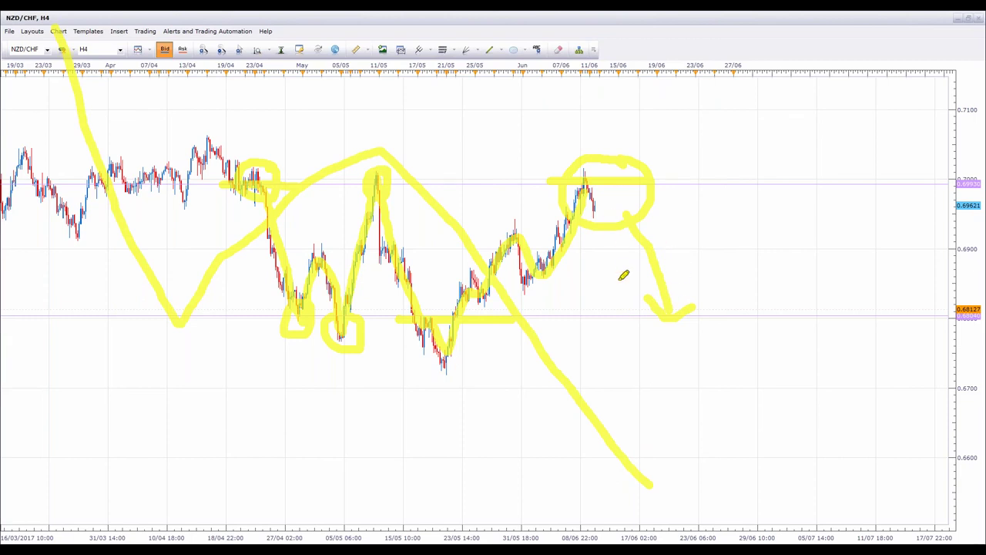
drag(600, 199, 697, 507)
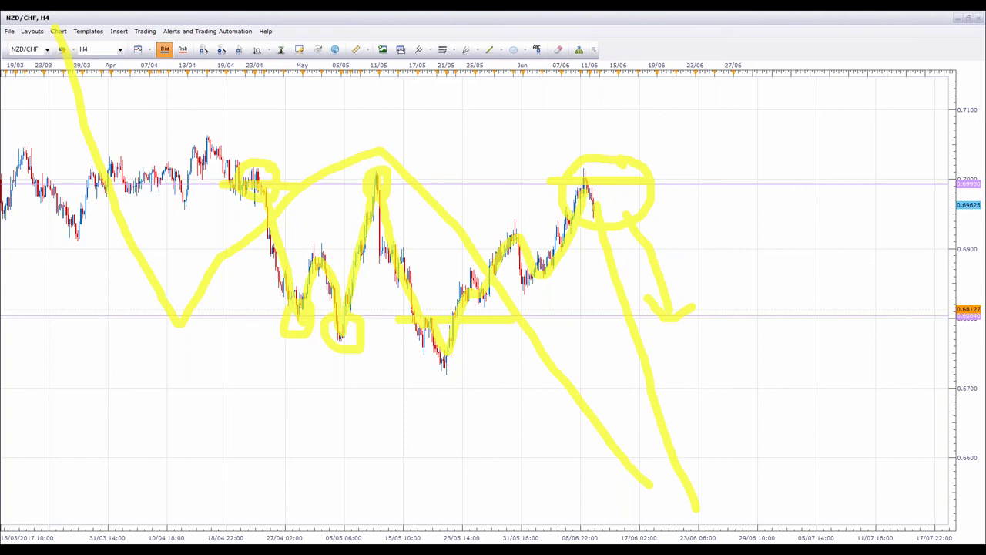
key(Escape)
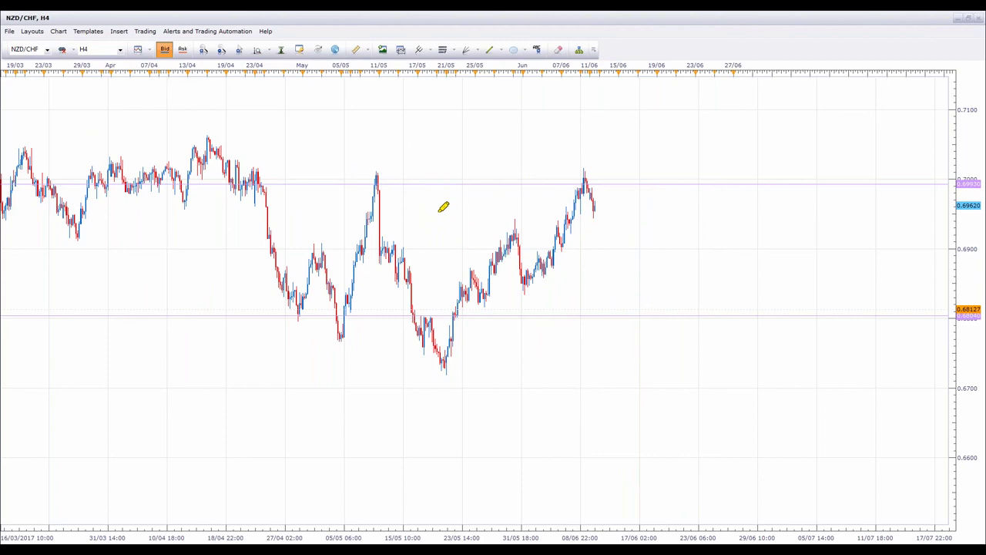
Draw a downward arrow on the NZD/CHF chart from the 0.69930 level to just above 0.6700.
mouse_move(424, 184)
mouse_down()
mouse_move(520, 363)
mouse_move(497, 354)
mouse_move(530, 361)
mouse_up()
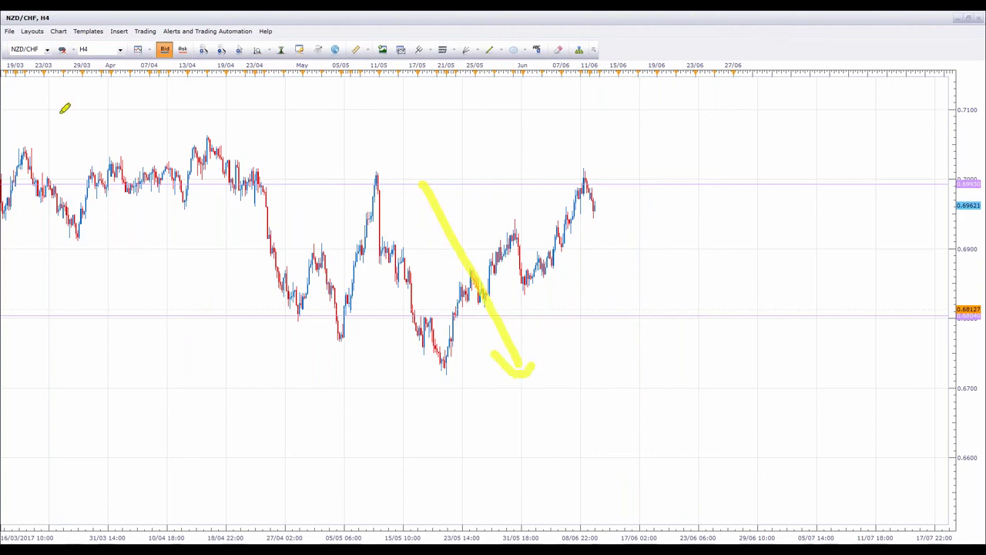